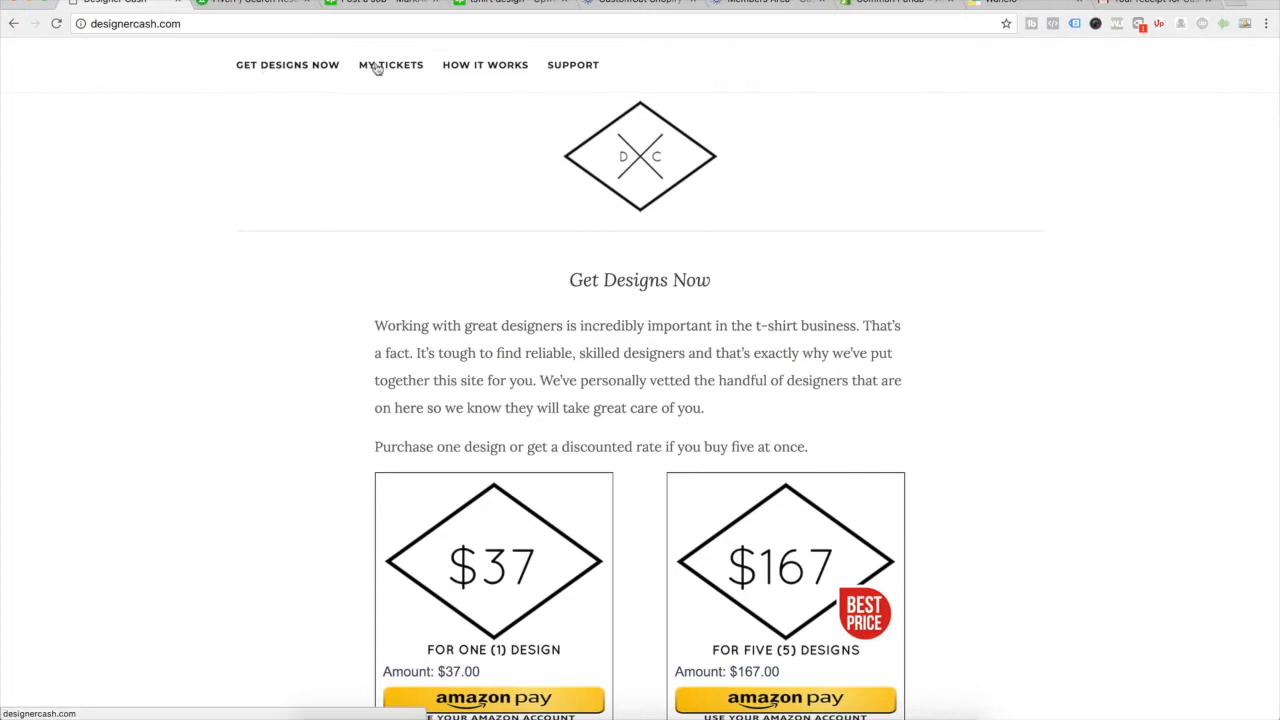
Step: Review the DesignerCash home page, including the one-design and five-design pricing and the How It Works section
scroll(445, 270, down, 3)
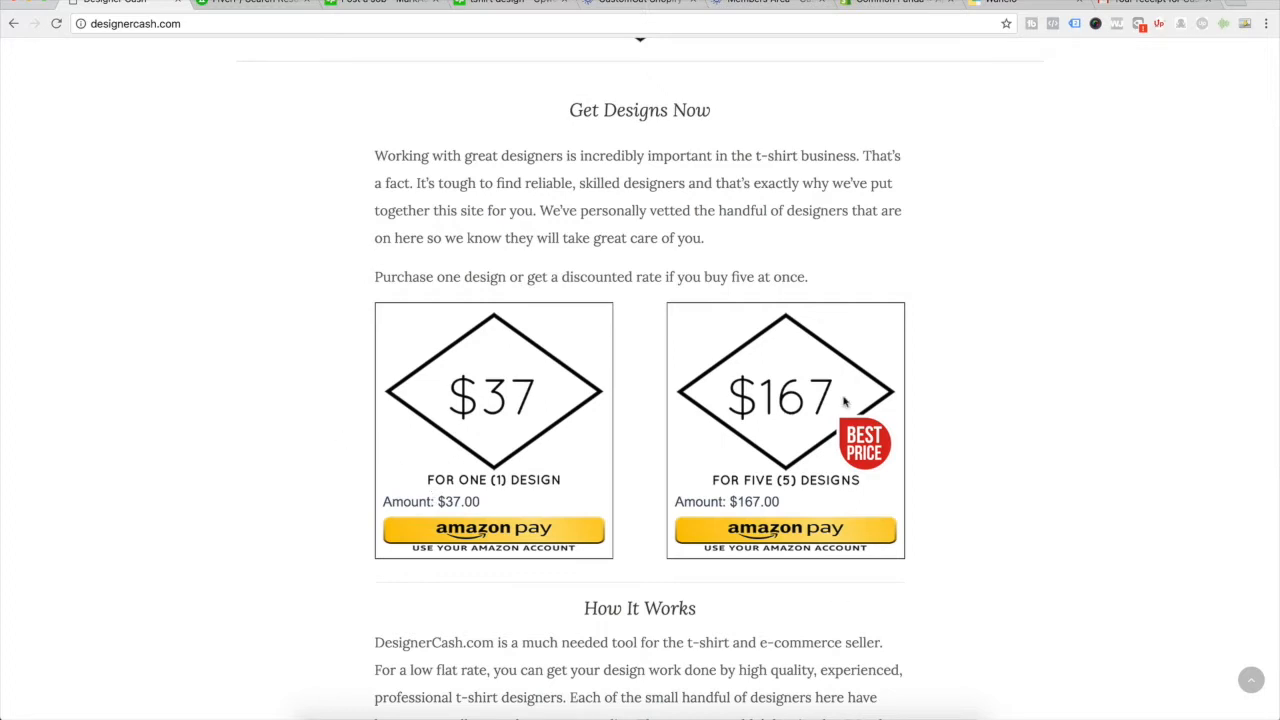
scroll(845, 401, down, 3)
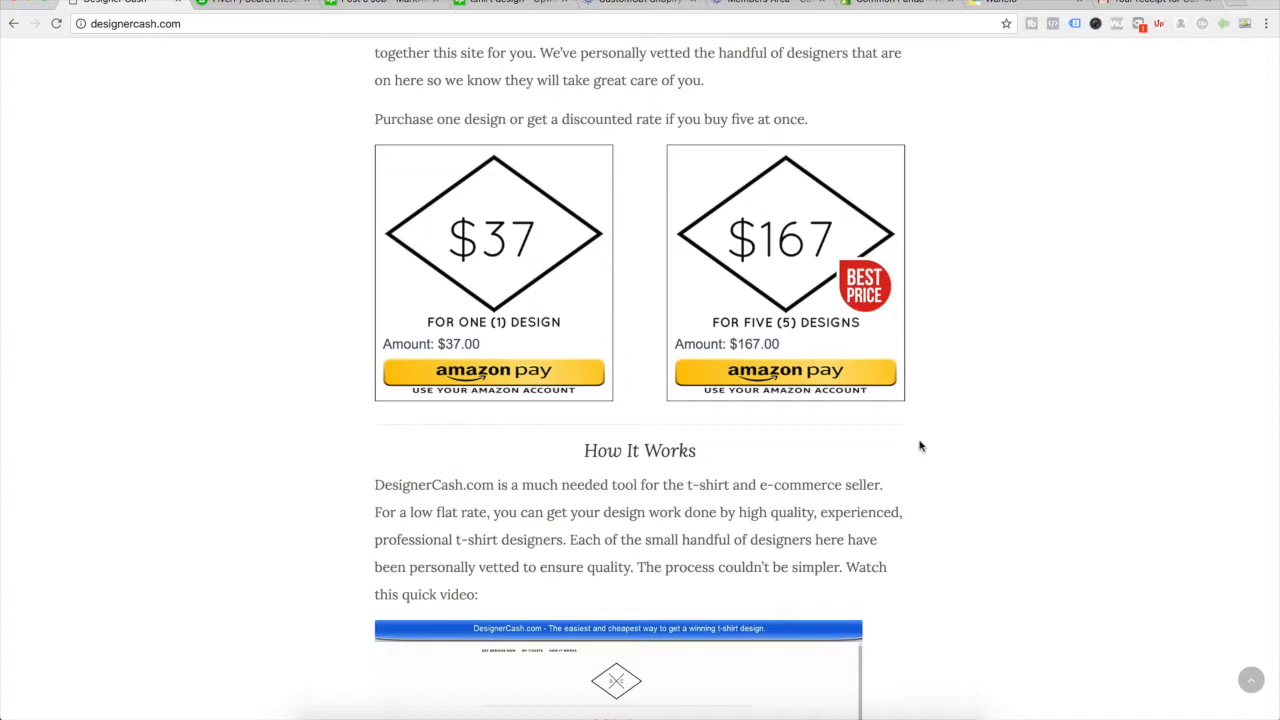
scroll(921, 447, down, 1)
scroll(921, 447, down, 1)
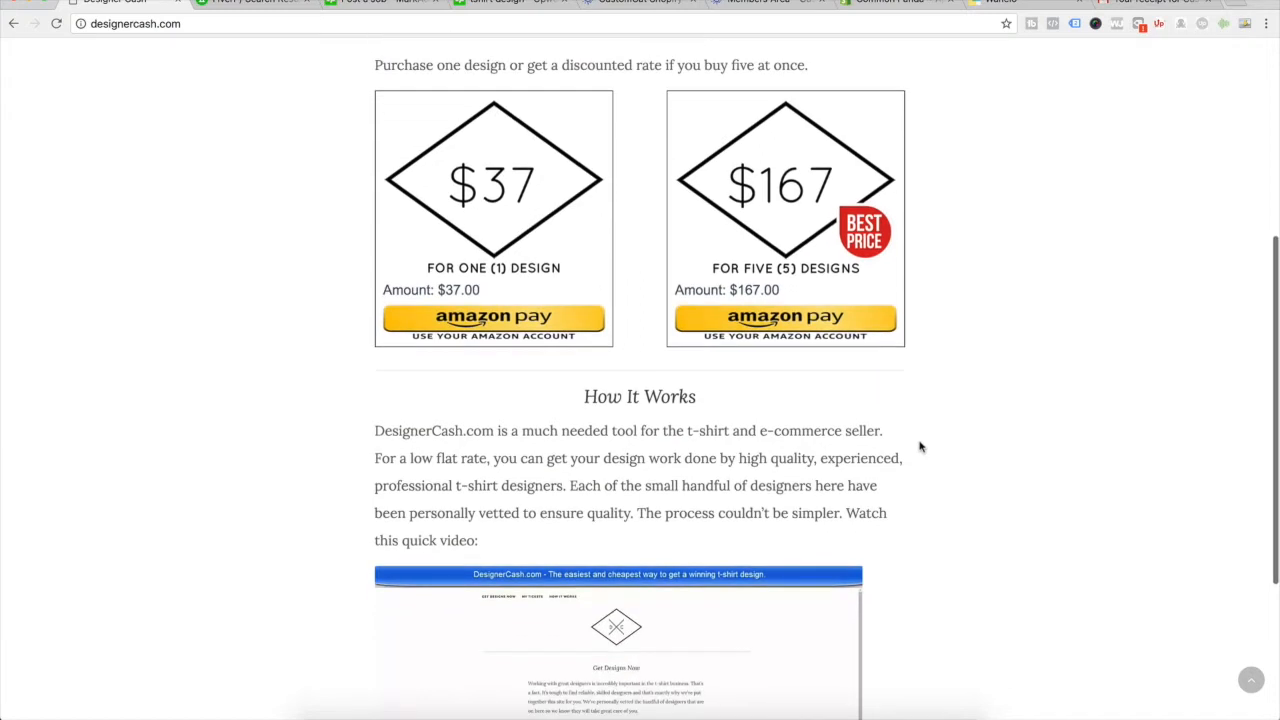
scroll(921, 447, down, 1)
scroll(921, 447, down, 2)
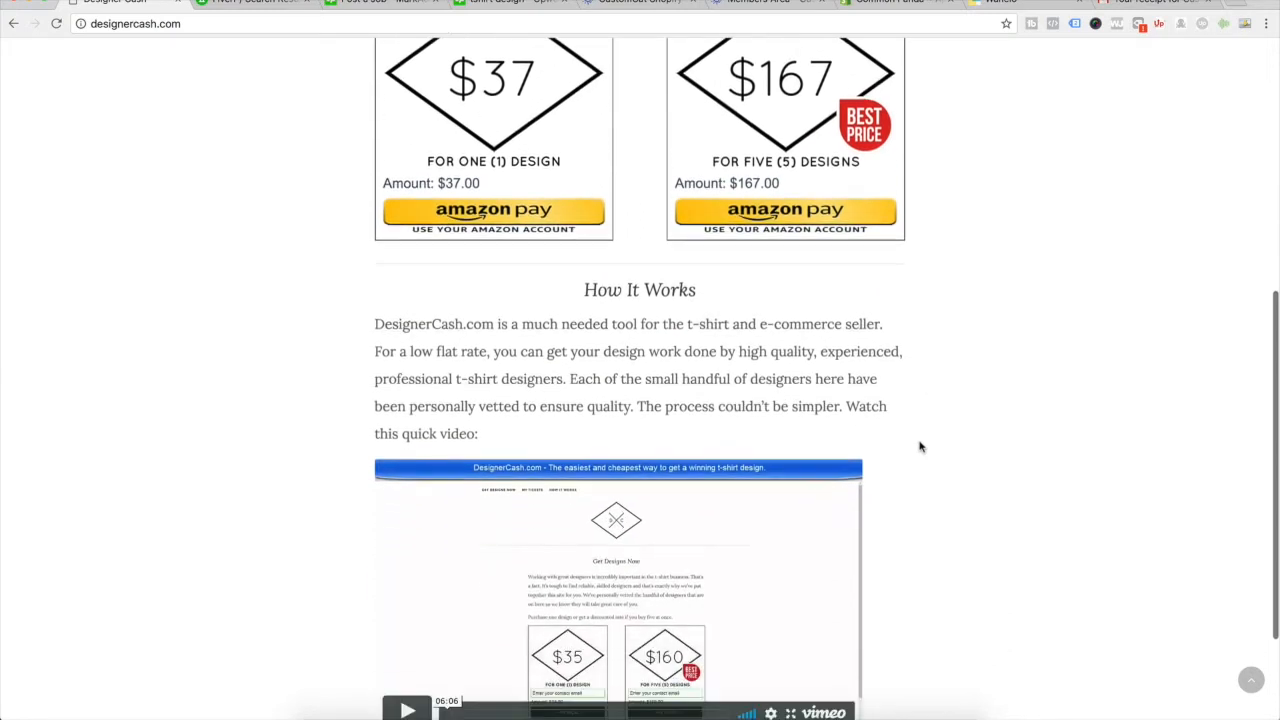
scroll(921, 447, down, 3)
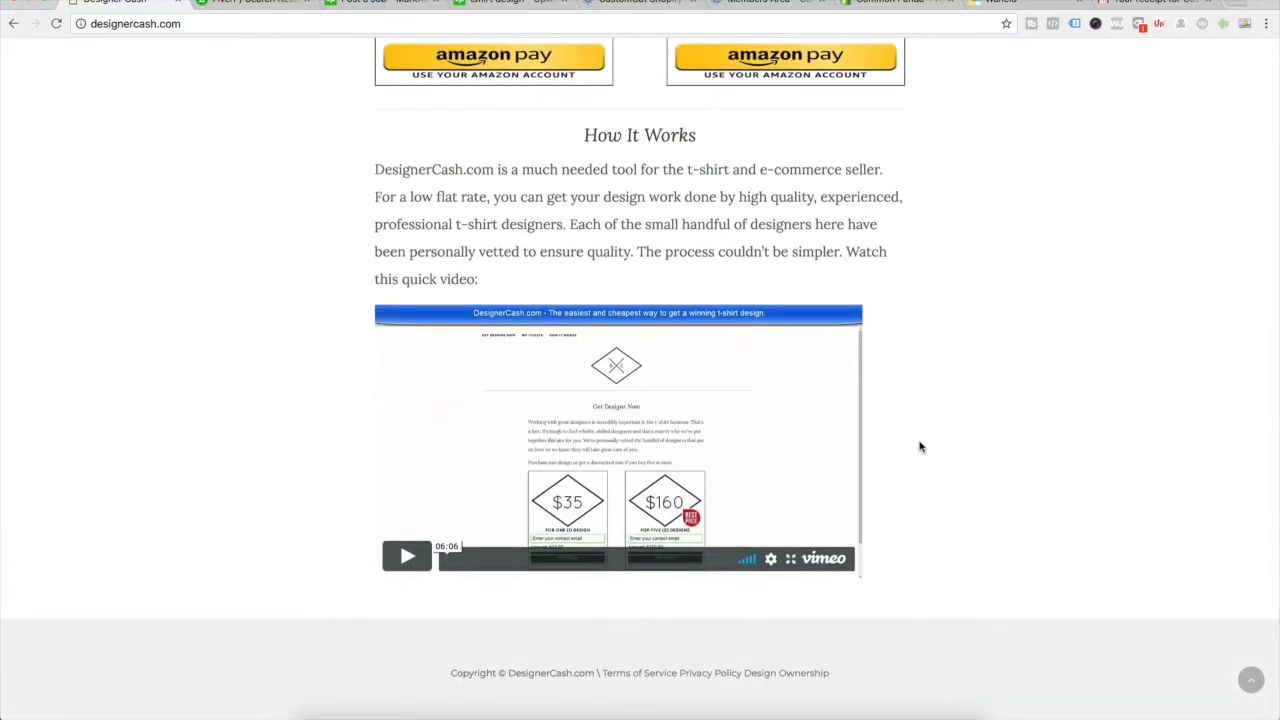
scroll(921, 447, up, 7)
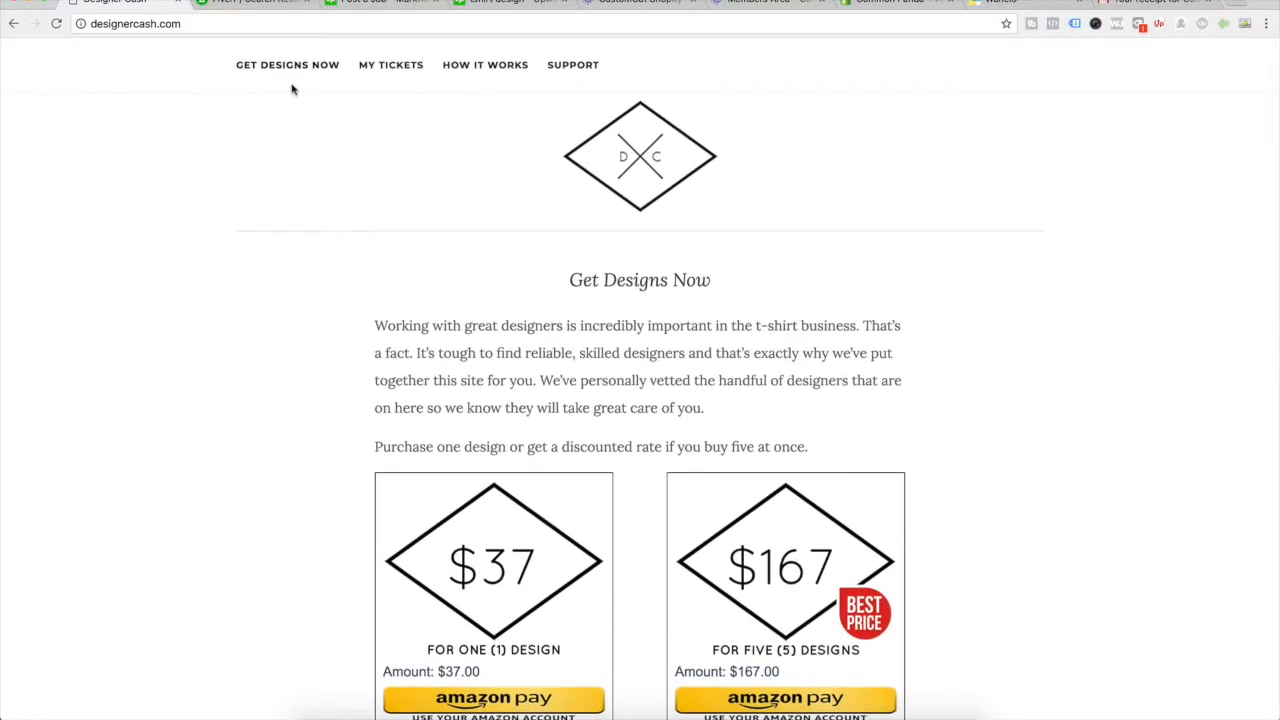
Step: Open the How It Works page of DesignerCash and look through the designers' sample t-shirts
click(469, 72)
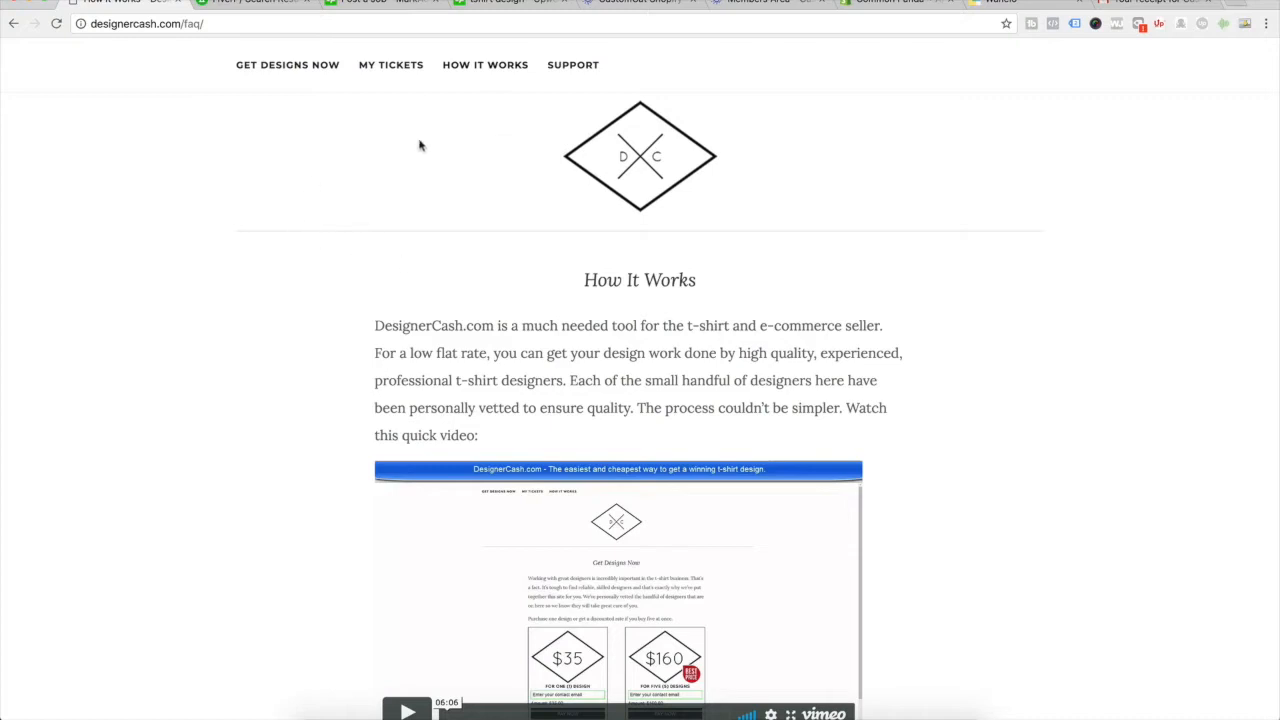
scroll(264, 316, down, 4)
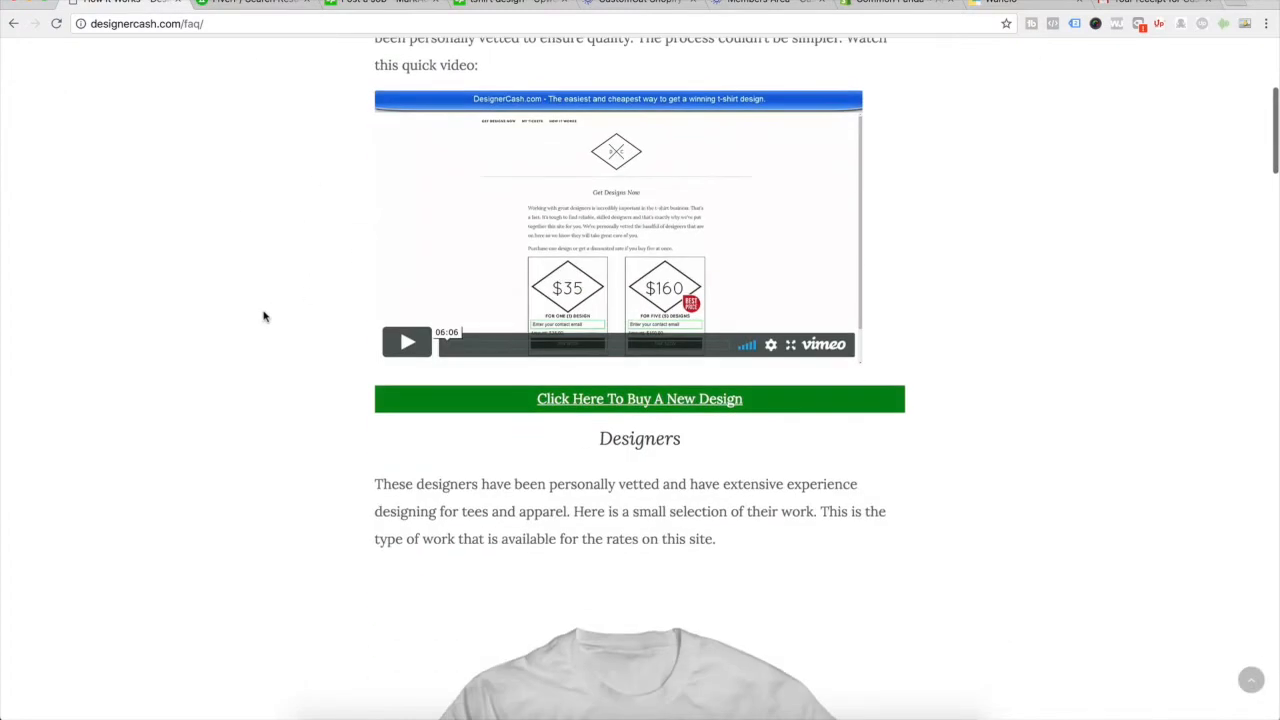
scroll(289, 277, down, 2)
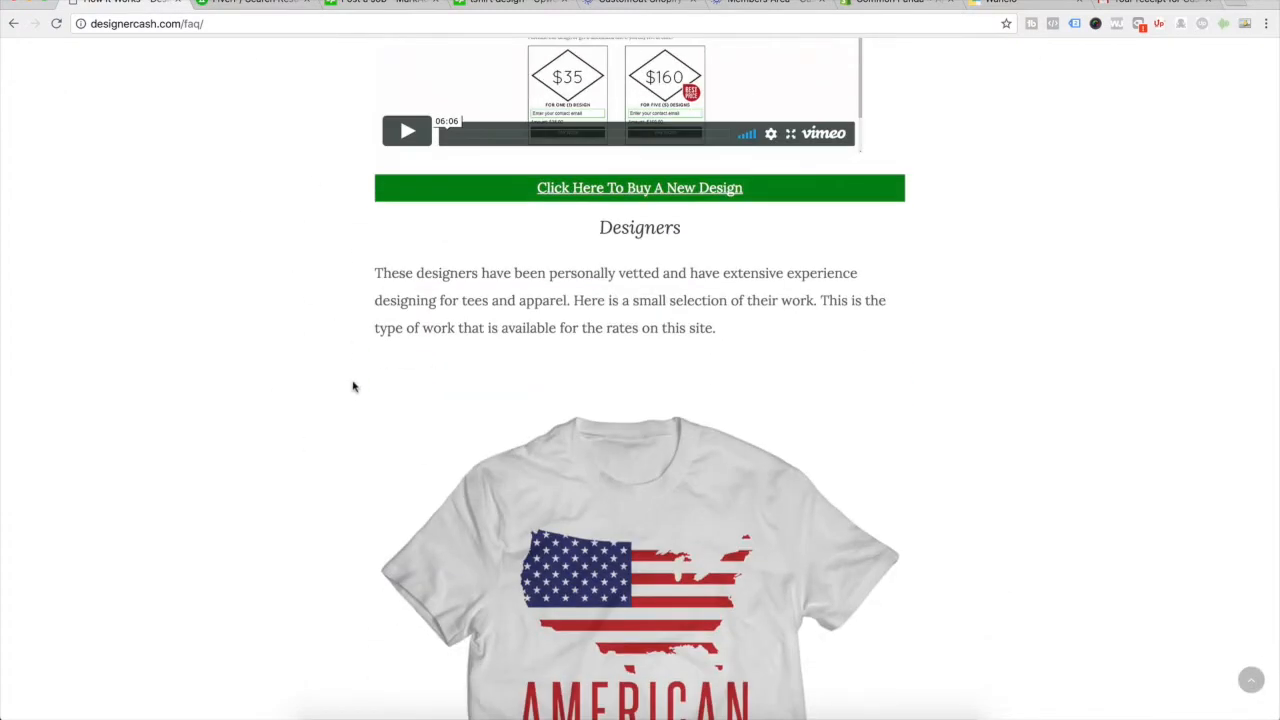
scroll(352, 386, down, 4)
scroll(352, 386, down, 7)
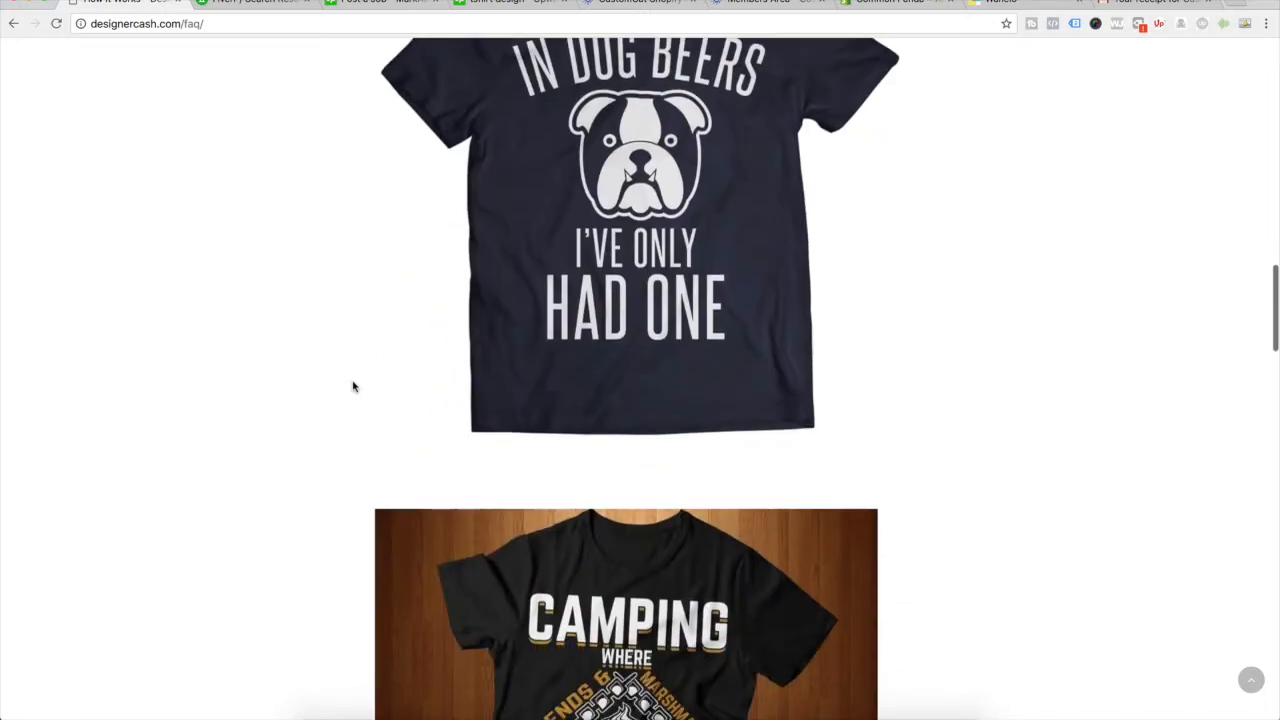
scroll(352, 386, down, 2)
scroll(352, 386, up, 20)
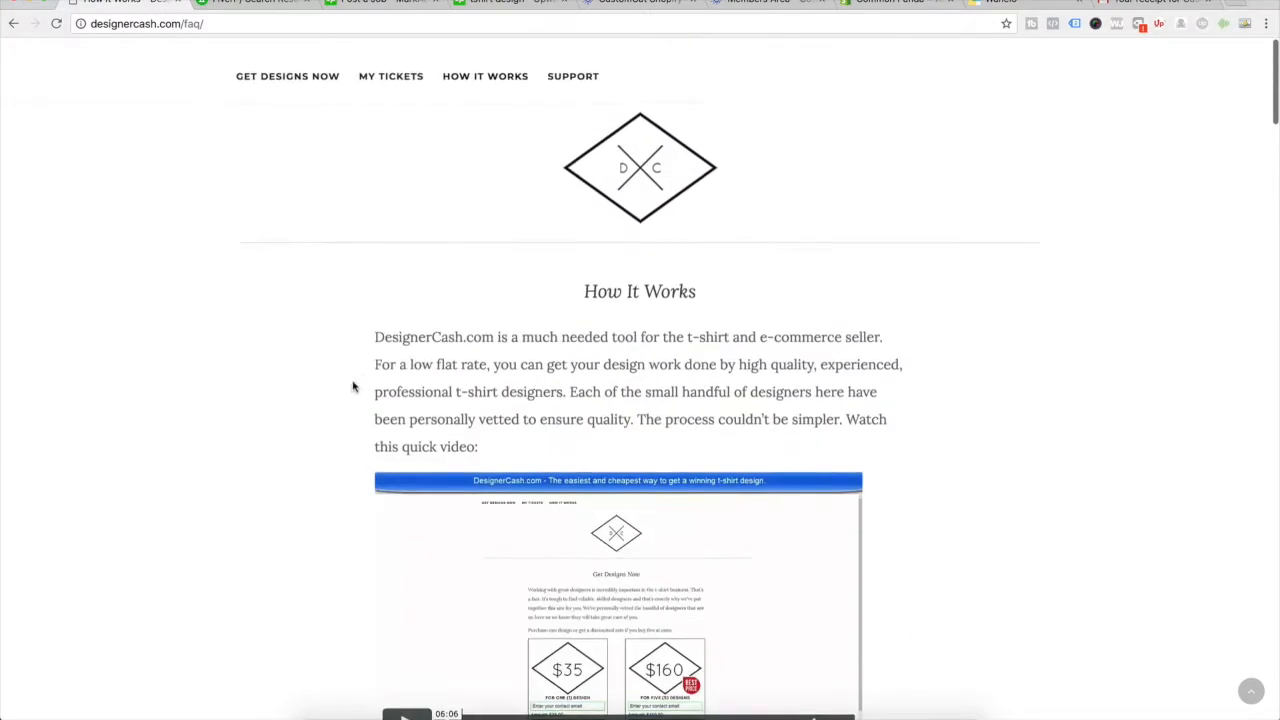
Step: Switch to the Fiverr search results for "tshirt design" and compare the listed gigs and their prices
click(255, 3)
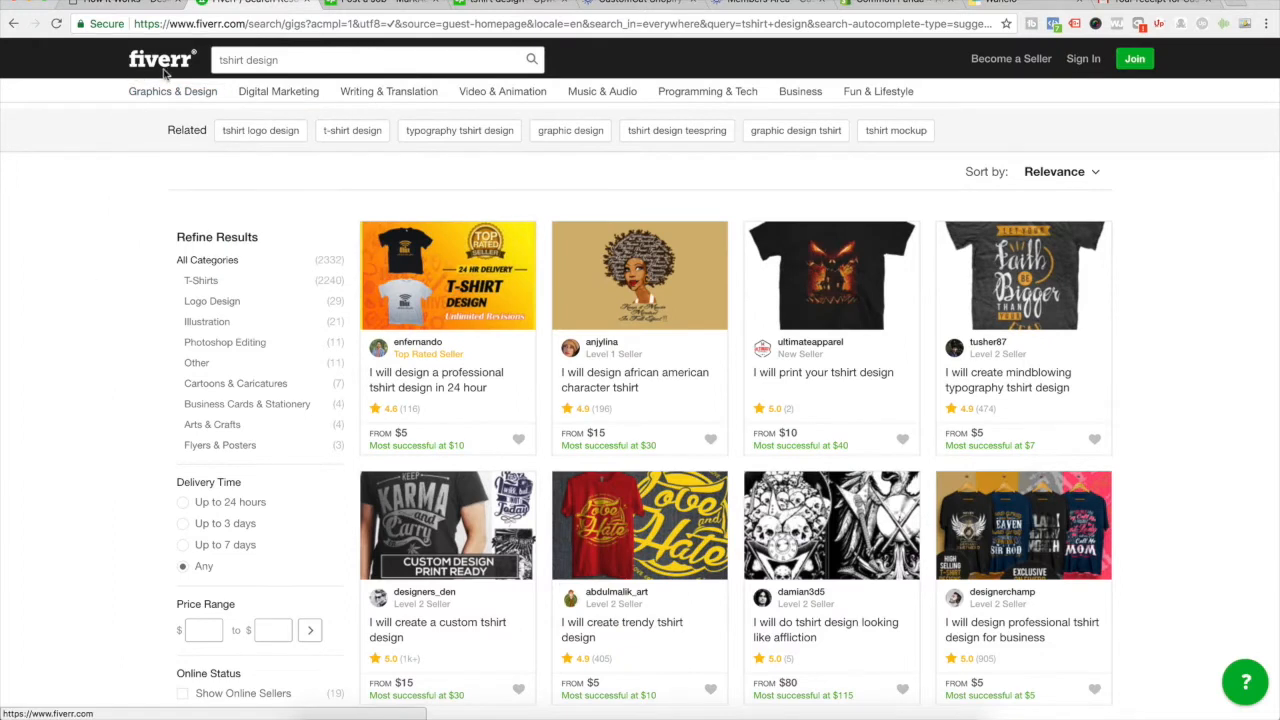
click(220, 62)
click(106, 157)
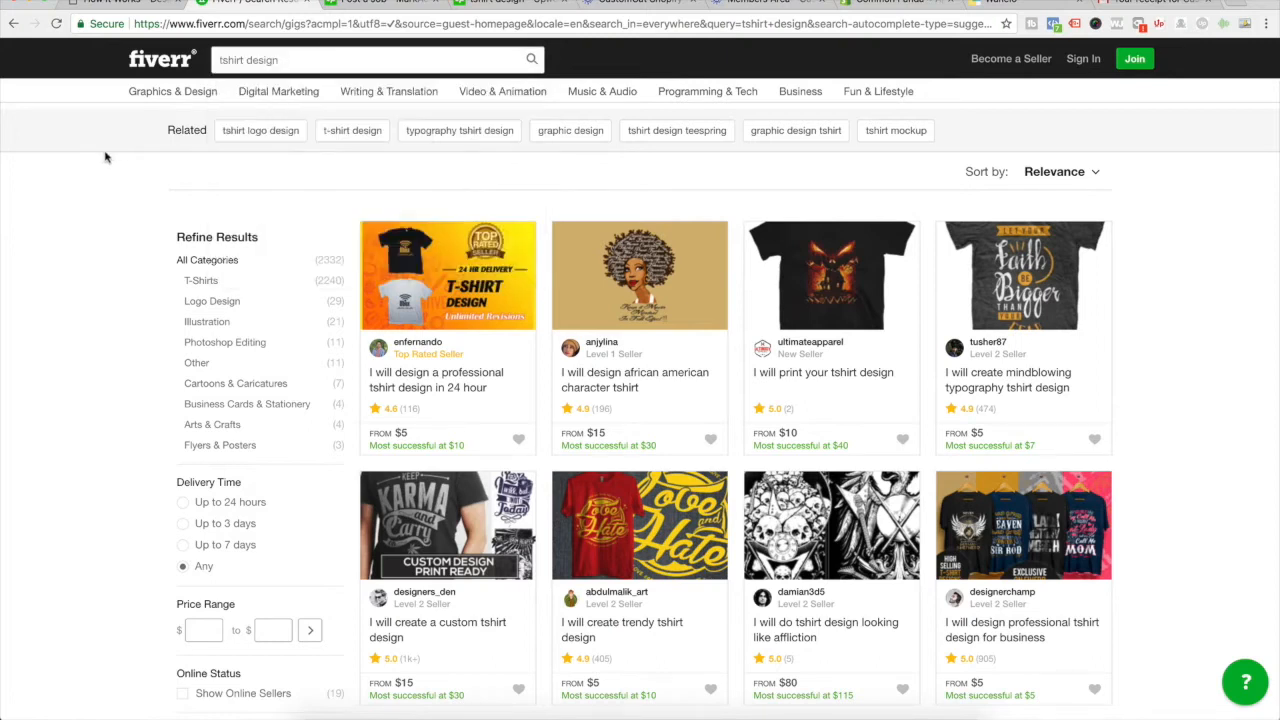
scroll(330, 216, down, 1)
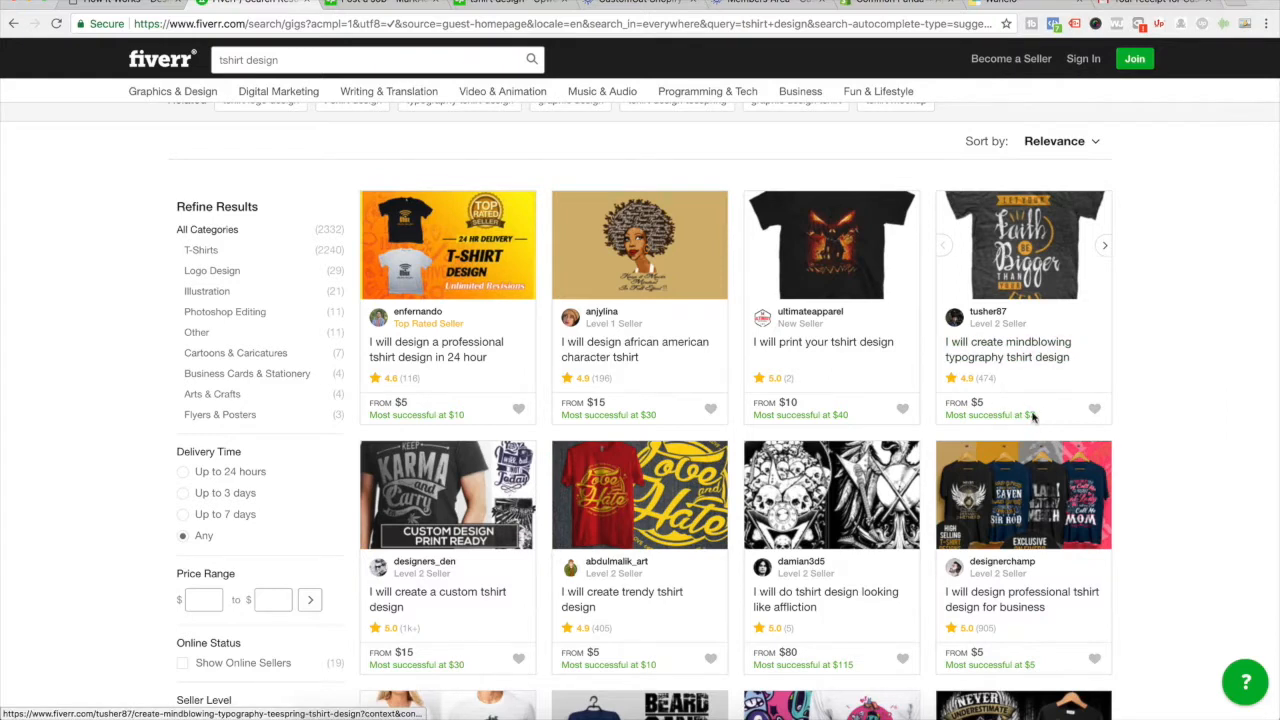
scroll(1155, 403, down, 1)
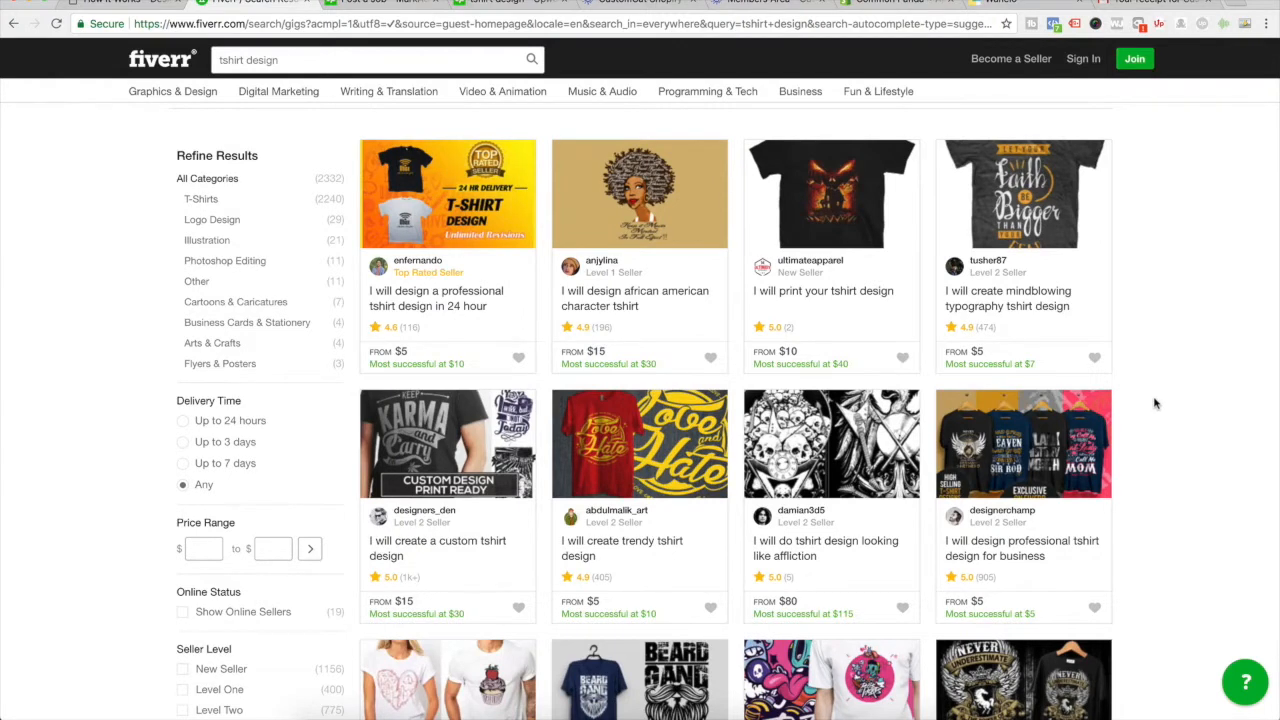
scroll(1155, 403, down, 2)
scroll(1155, 403, down, 2)
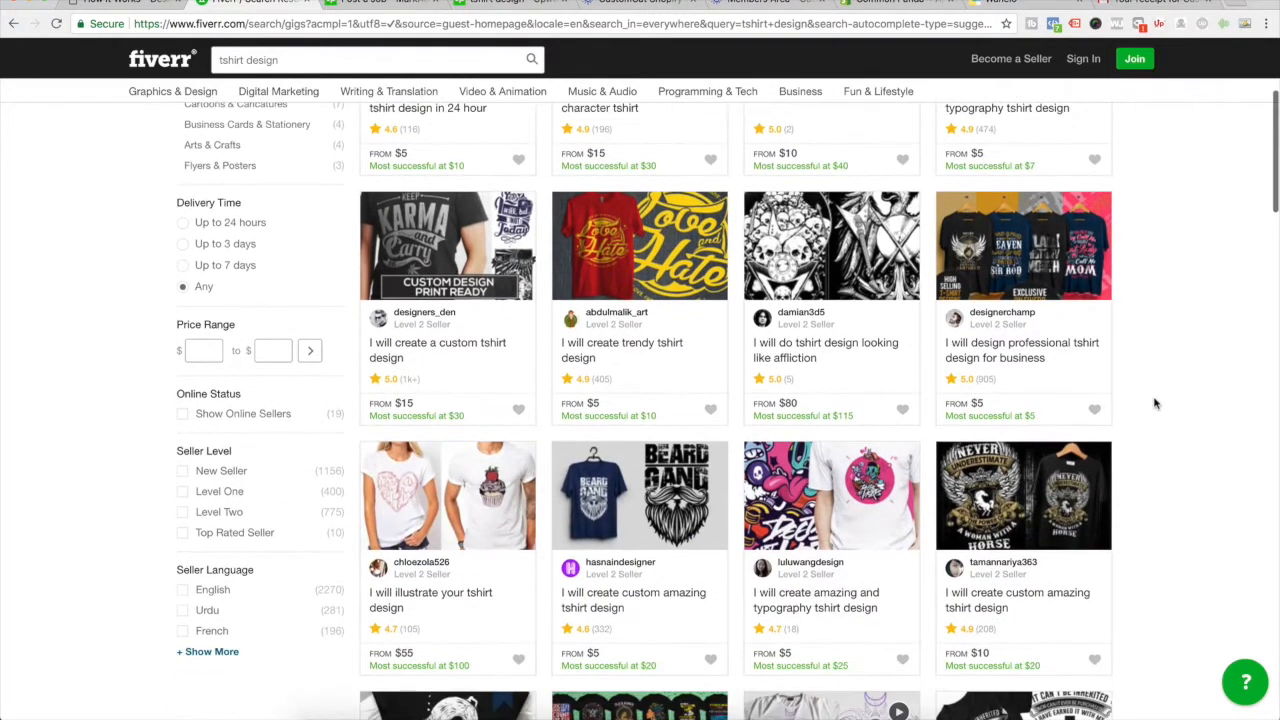
scroll(1155, 403, up, 4)
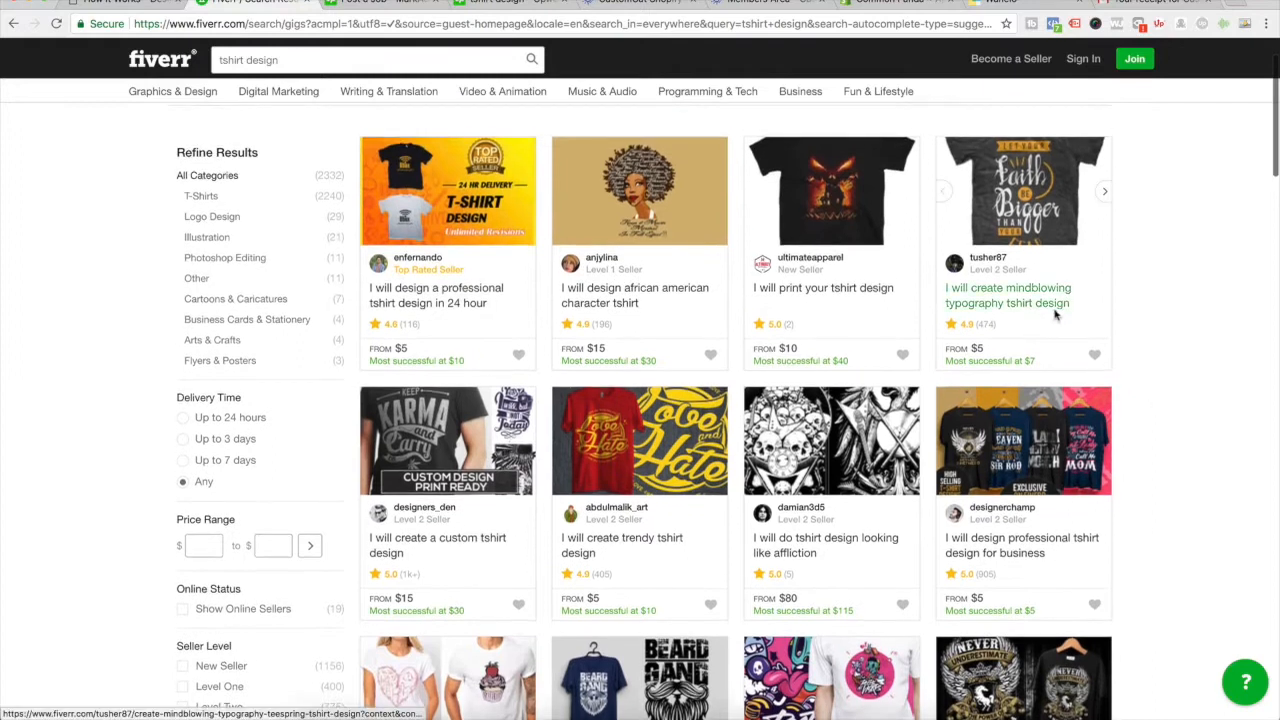
Step: Open the "I will create mindblowing typography tshirt design" gig and examine its description, order details, included features and paid extras
click(1052, 311)
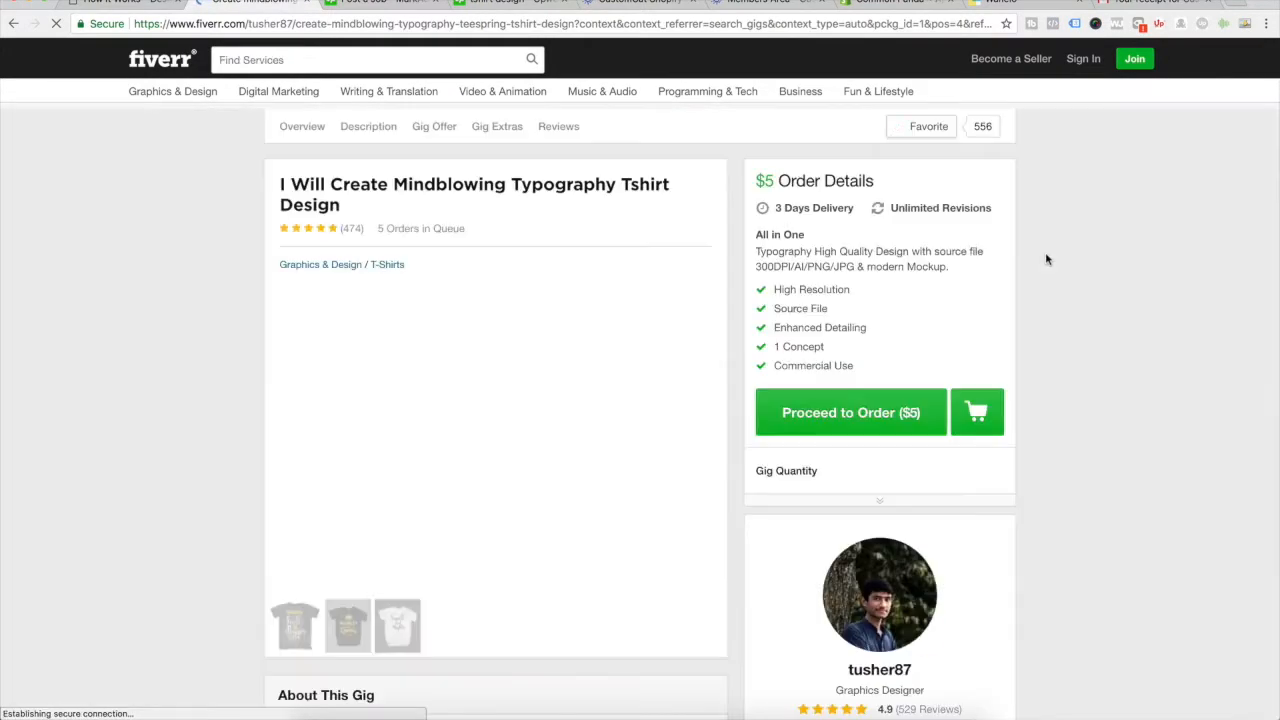
scroll(323, 372, down, 5)
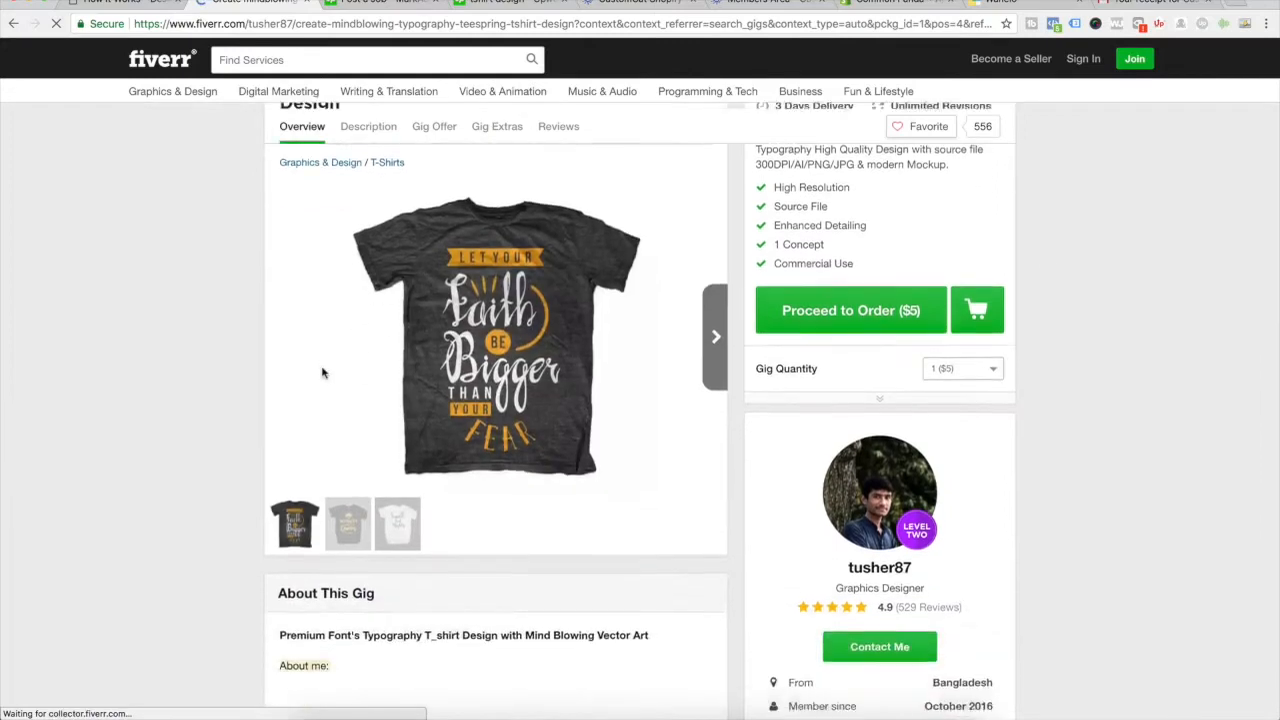
scroll(323, 372, down, 11)
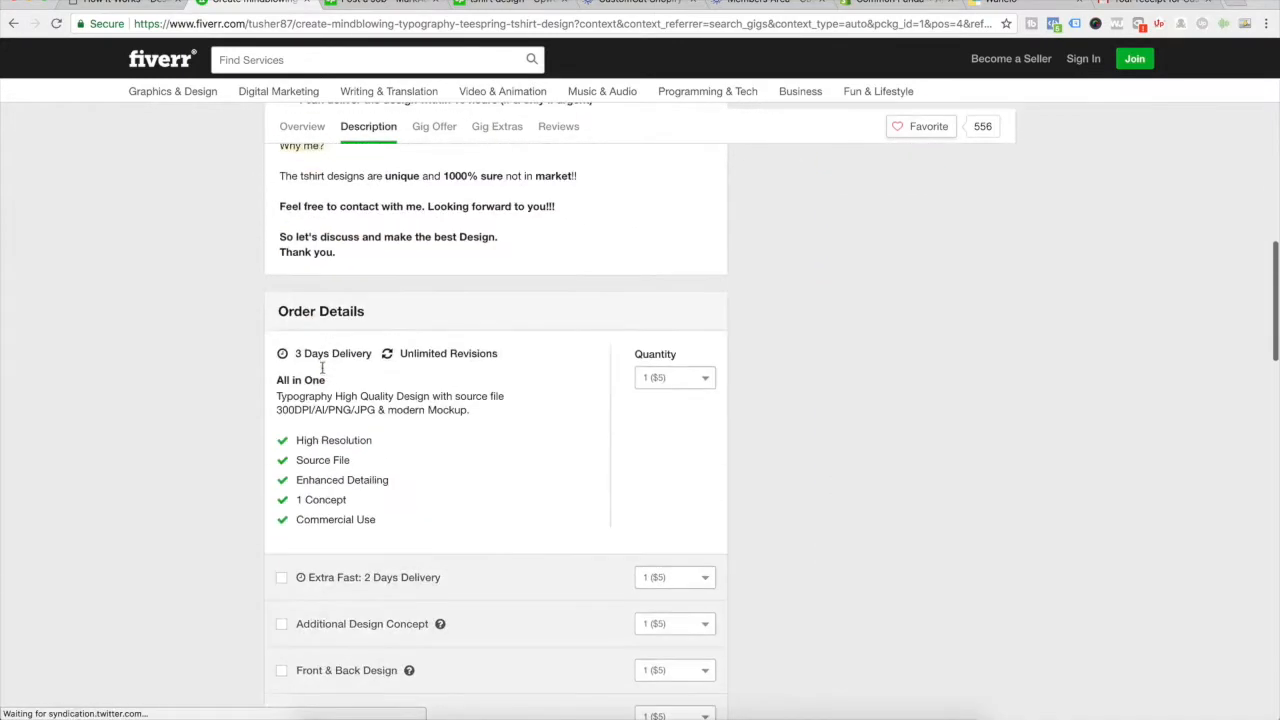
scroll(363, 497, down, 1)
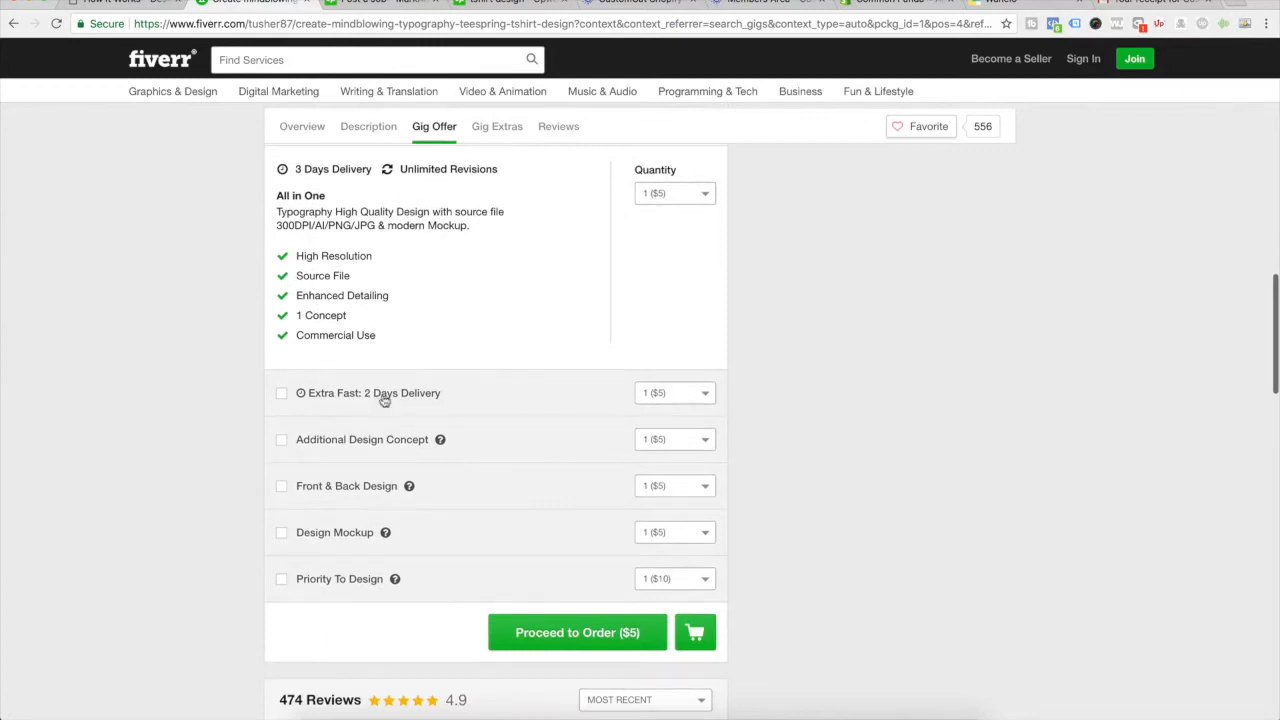
scroll(447, 441, up, 1)
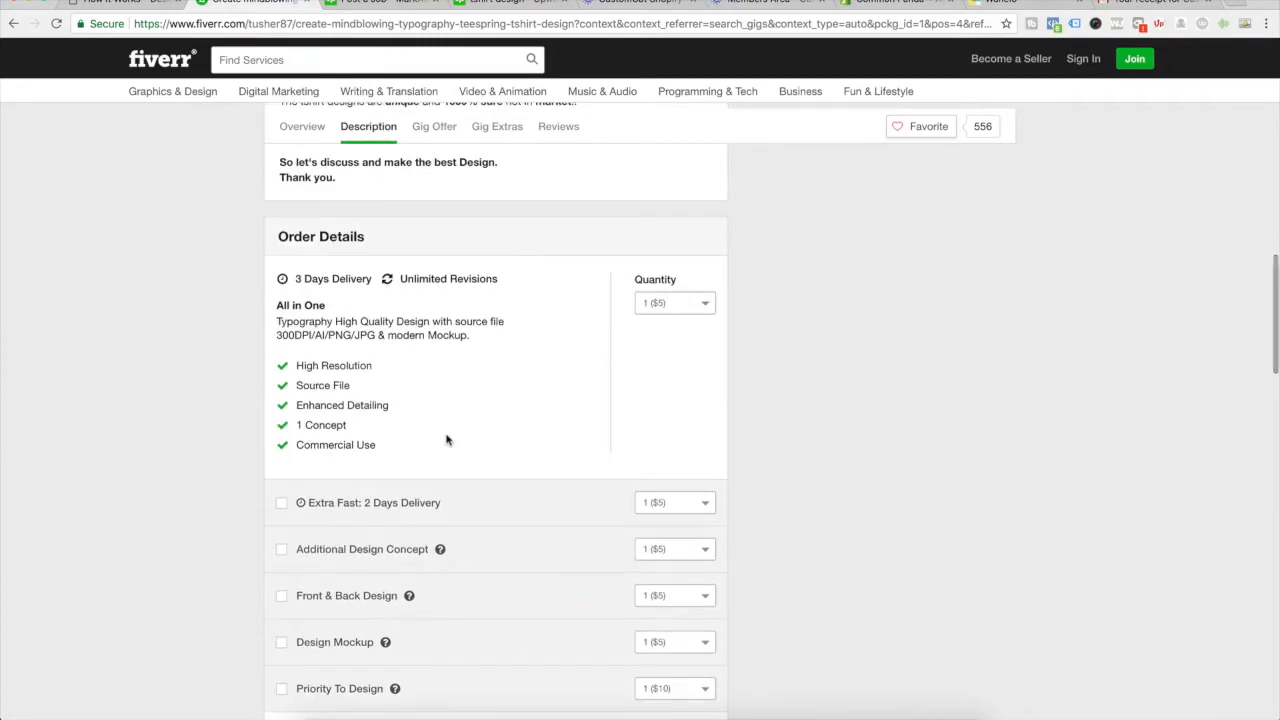
scroll(447, 441, down, 1)
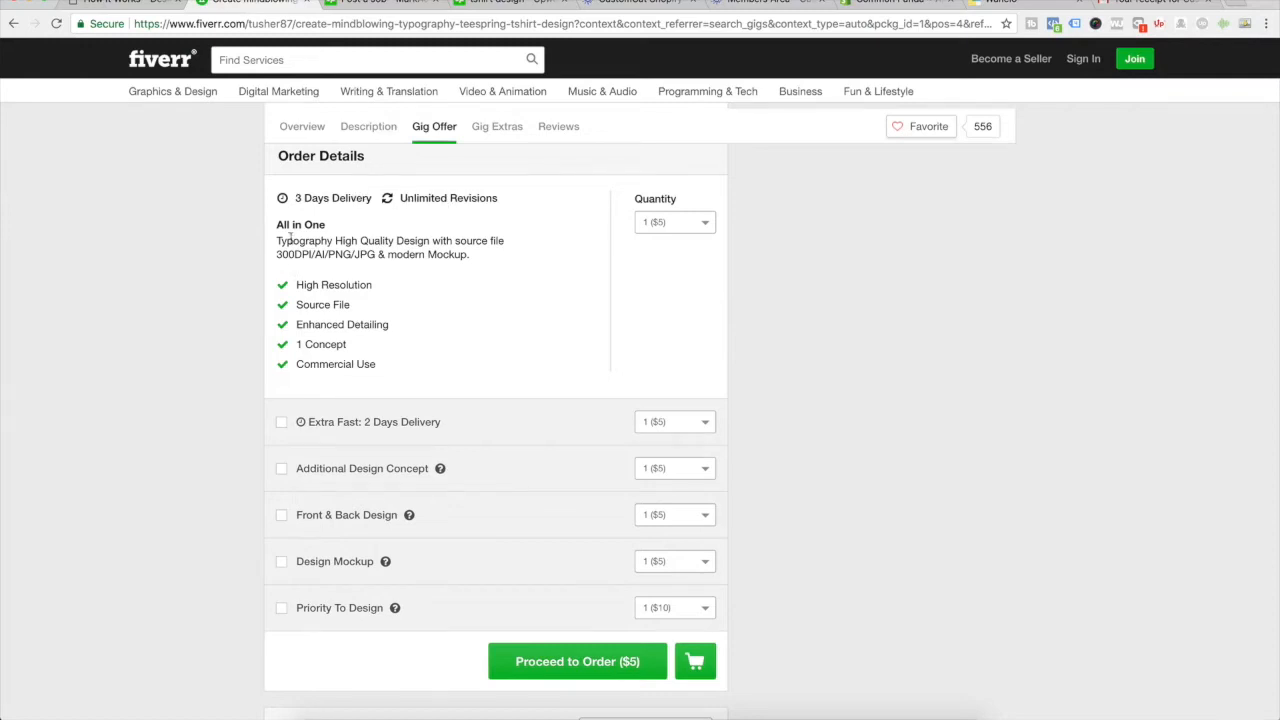
scroll(333, 367, down, 1)
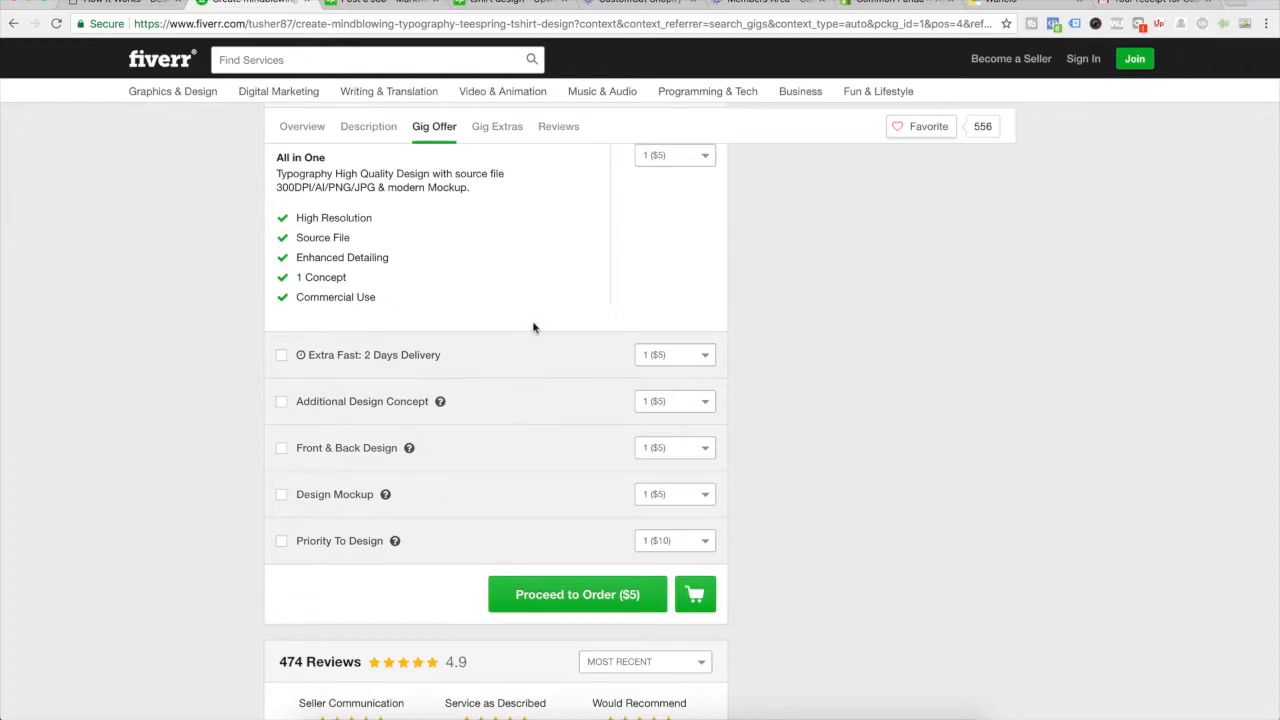
scroll(381, 303, up, 1)
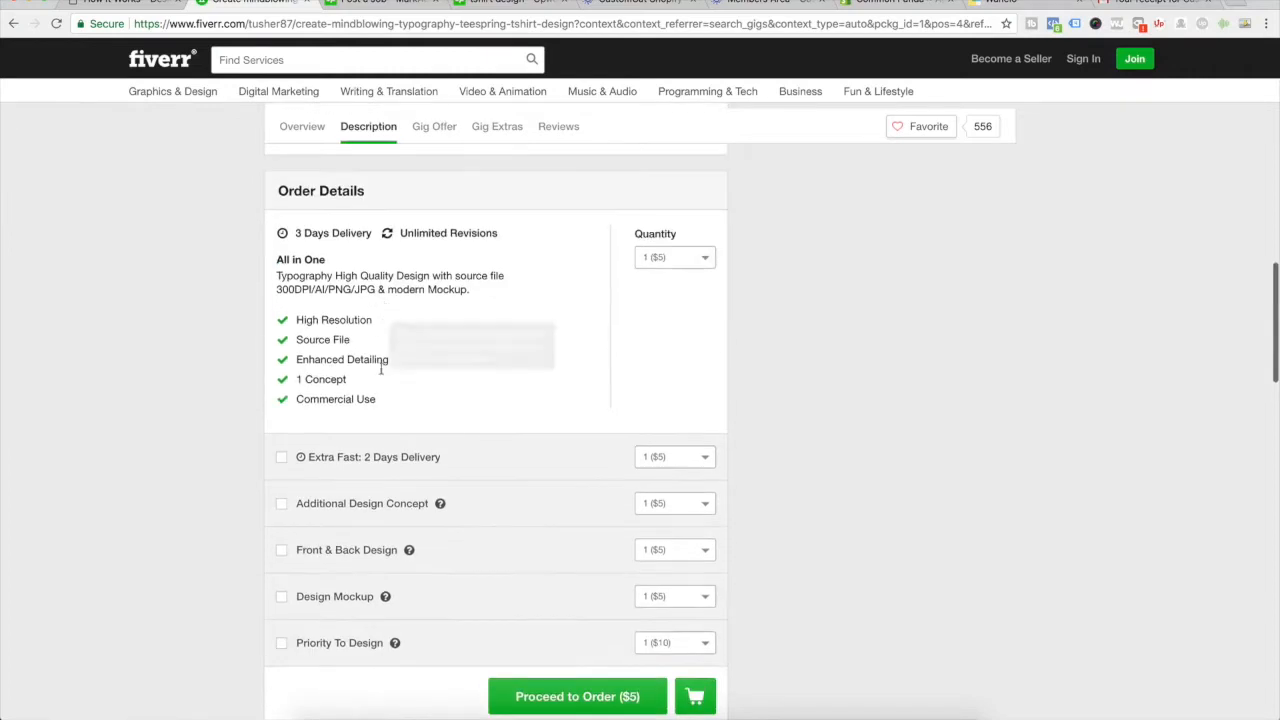
drag(386, 406, 296, 322)
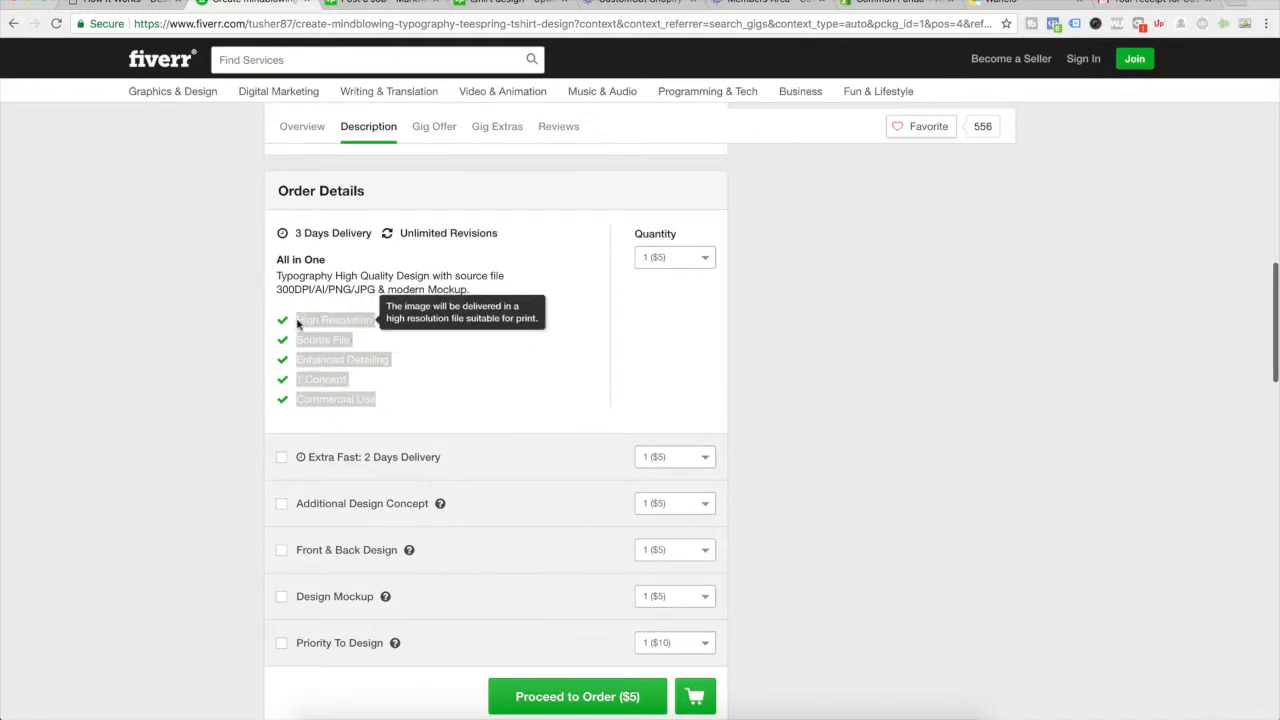
click(397, 323)
scroll(397, 323, up, 3)
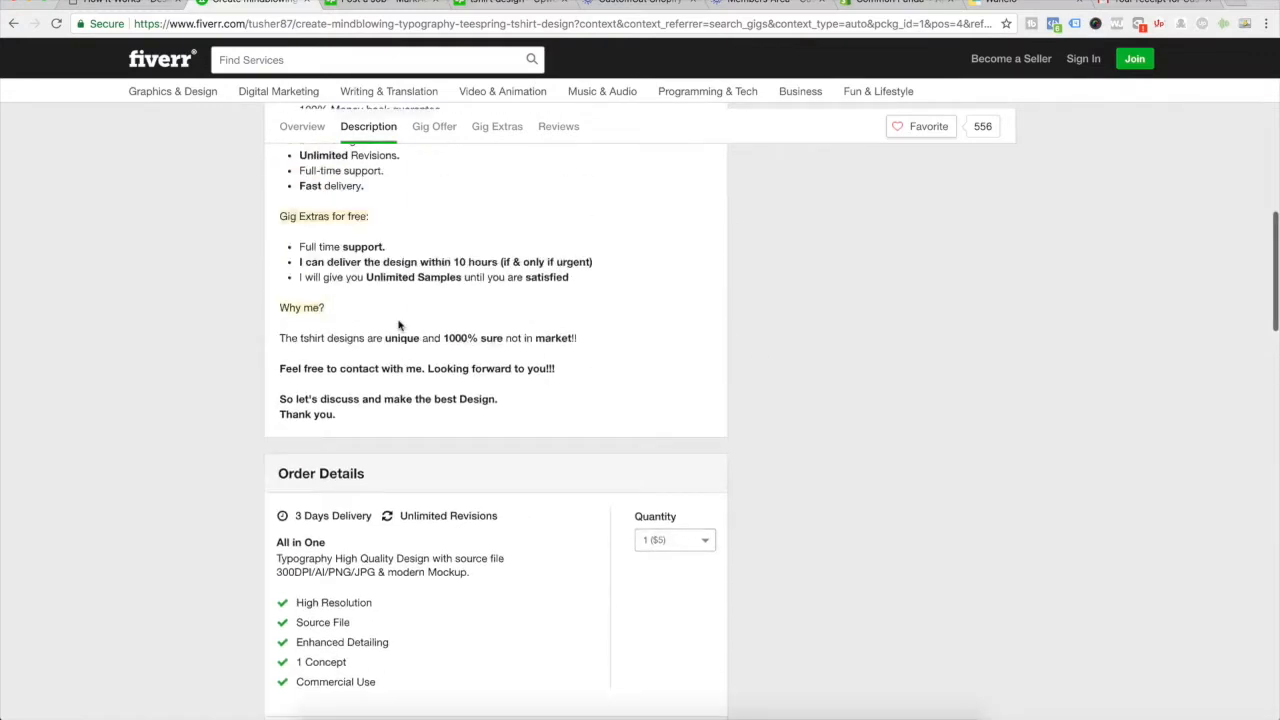
Step: Return to the Fiverr "tshirt design" search results and browse more of the designers' gigs
scroll(398, 325, left, 5)
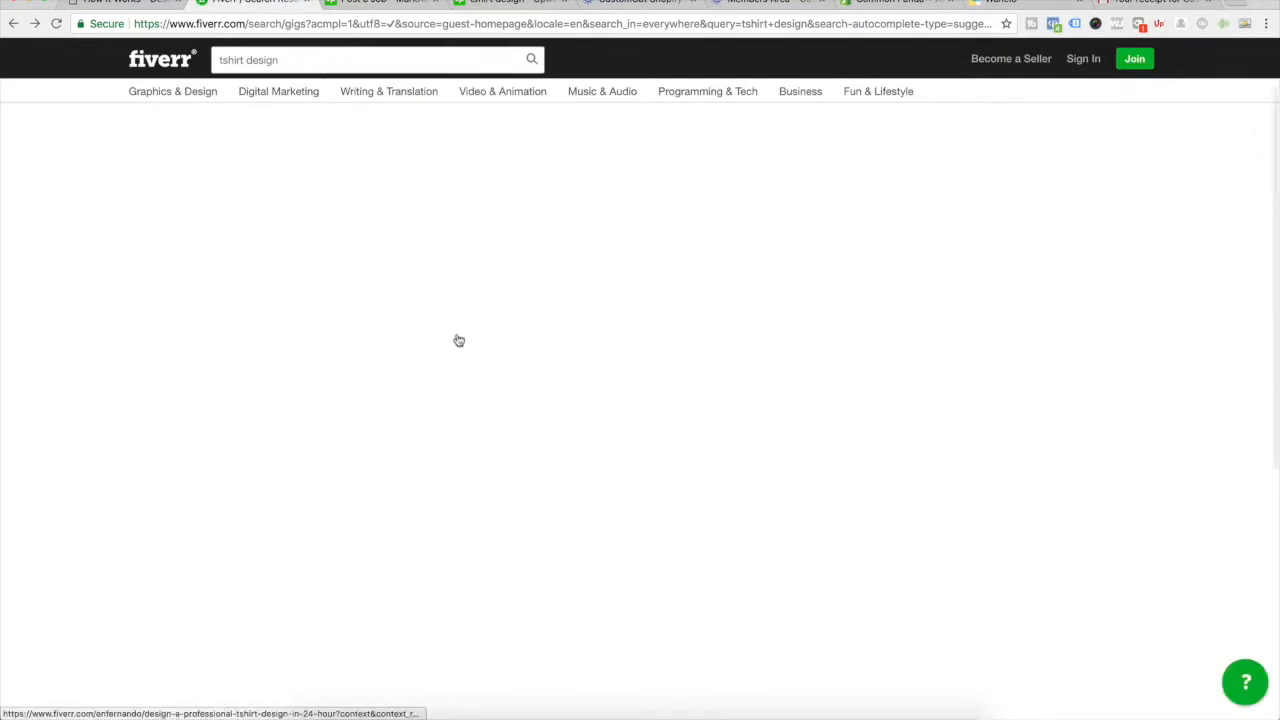
scroll(459, 340, down, 5)
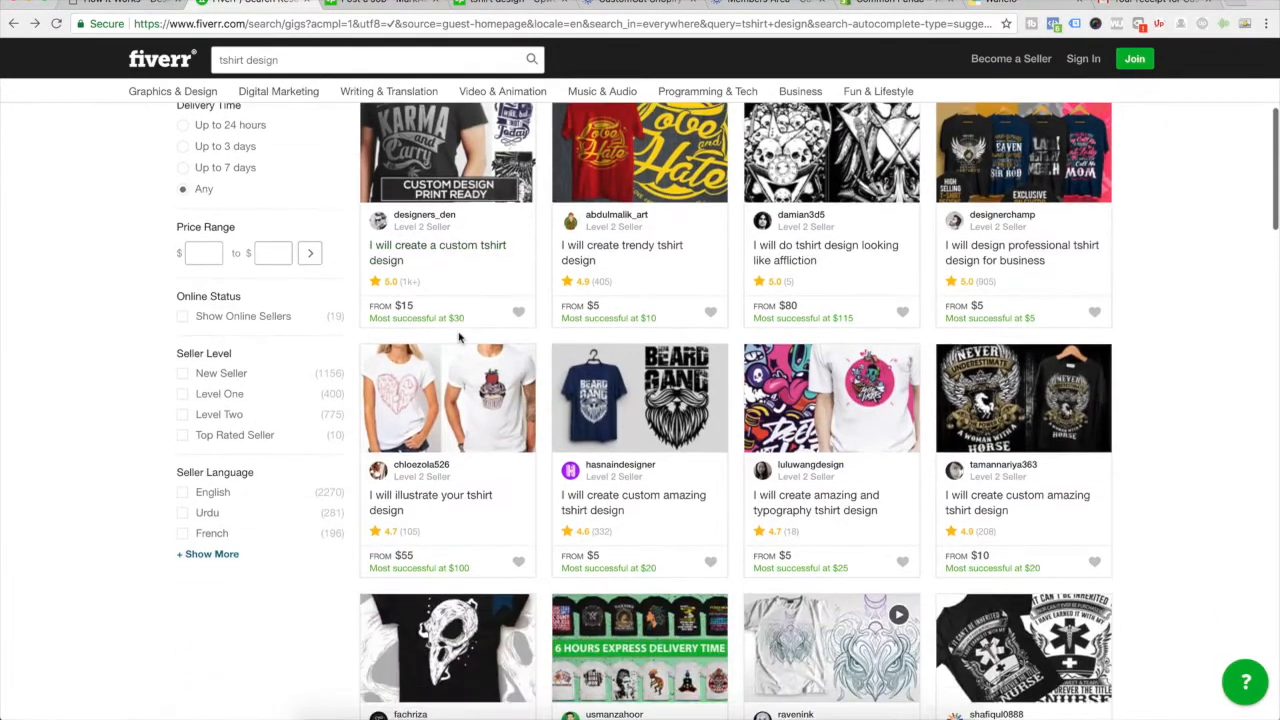
scroll(459, 337, down, 2)
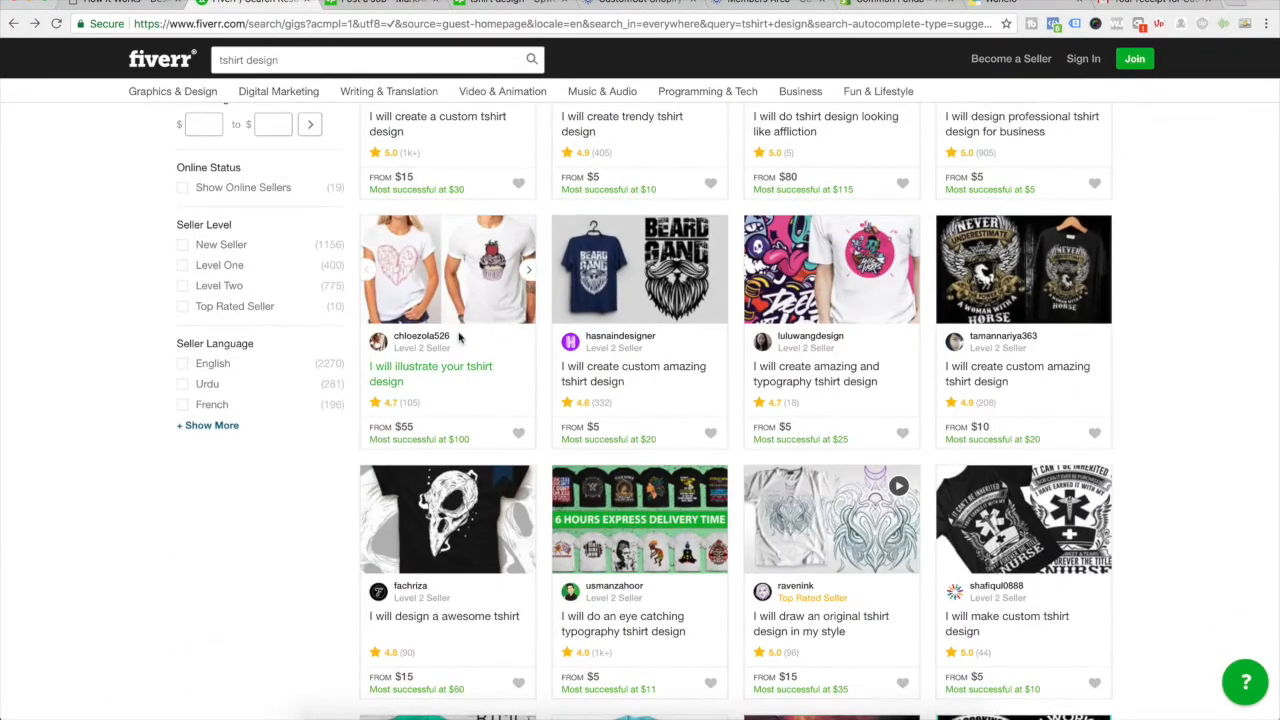
scroll(459, 338, up, 6)
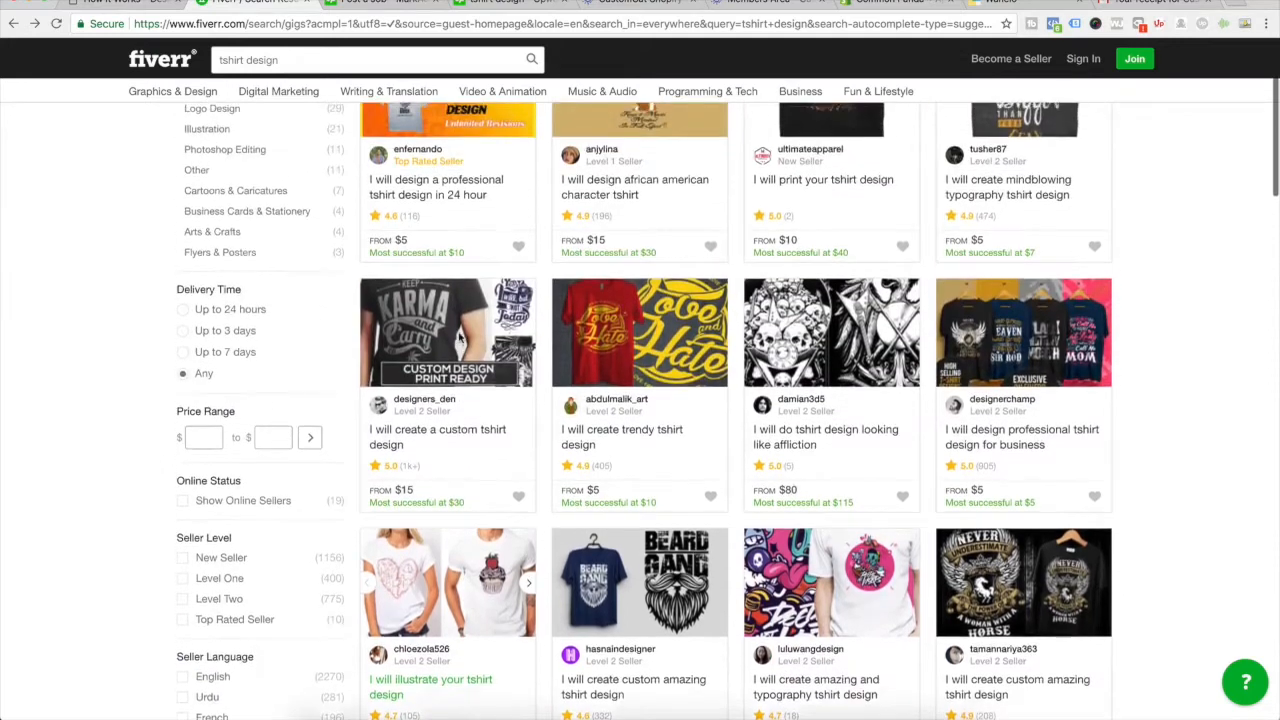
Step: Switch to the Upwork freelancer search for "tshirt design" and review the applied filters and the listed freelancers
click(378, 5)
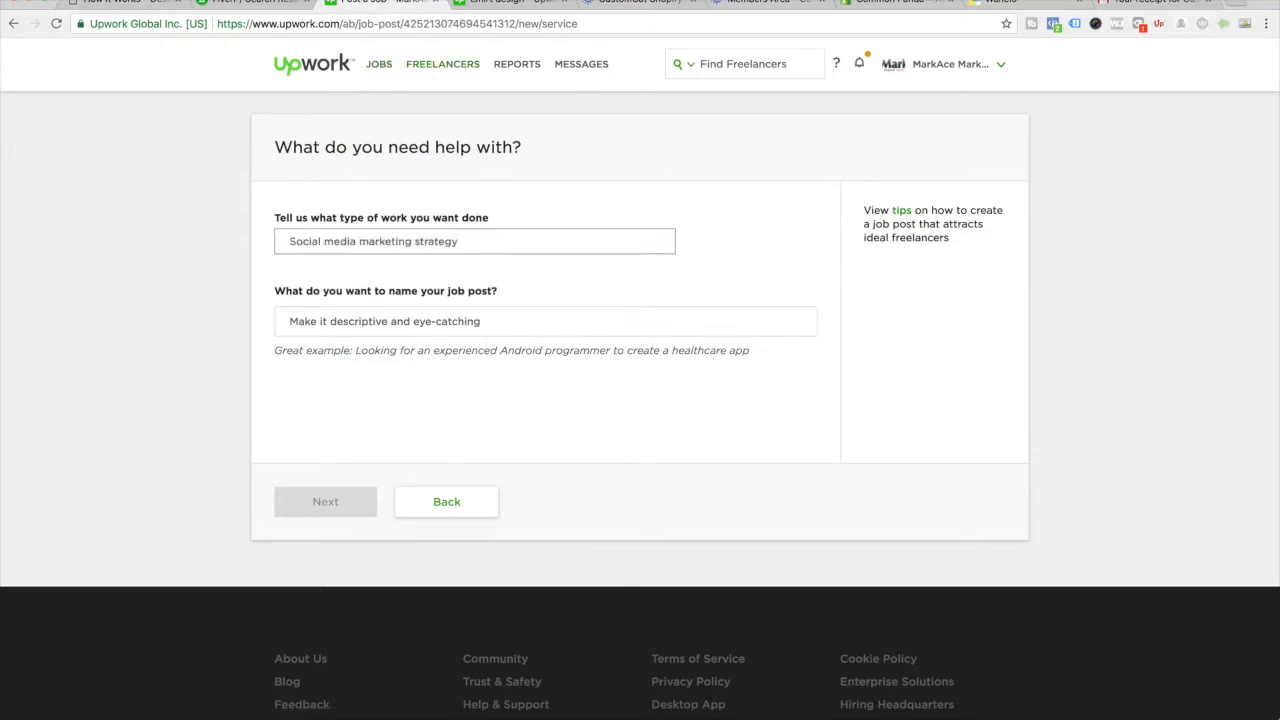
click(493, 3)
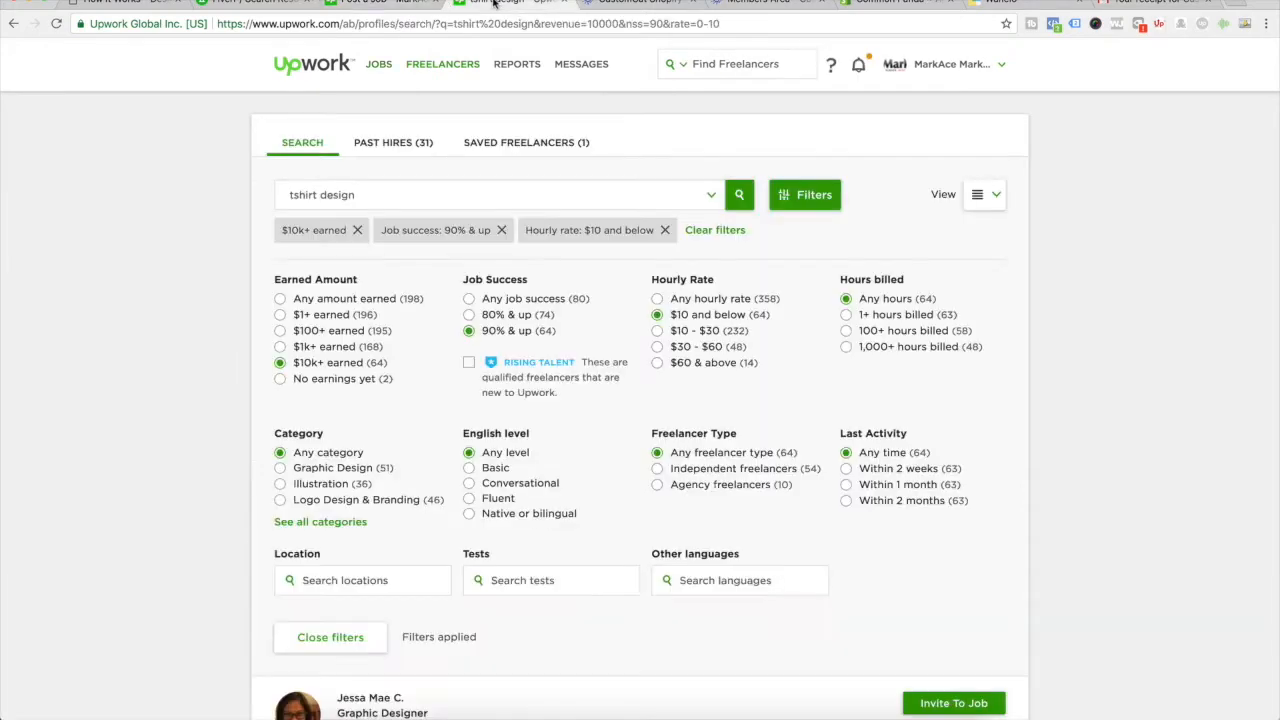
mouse_move(435, 72)
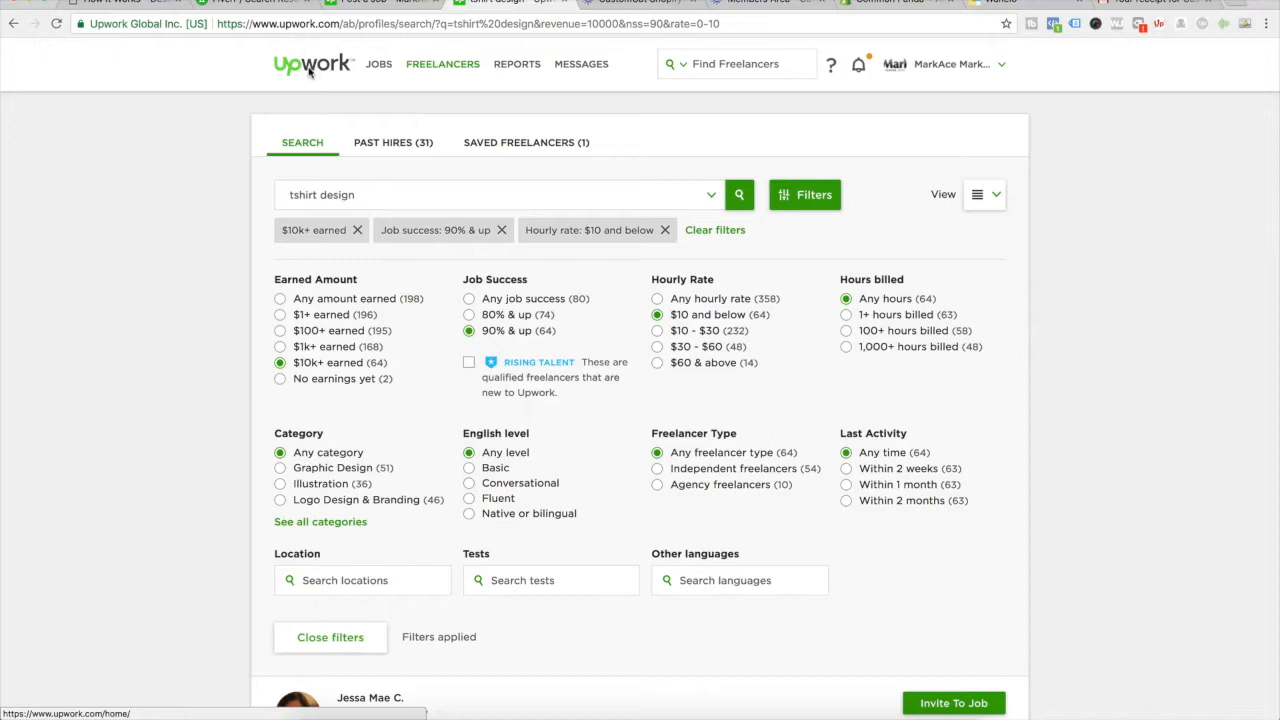
click(371, 195)
scroll(606, 397, down, 5)
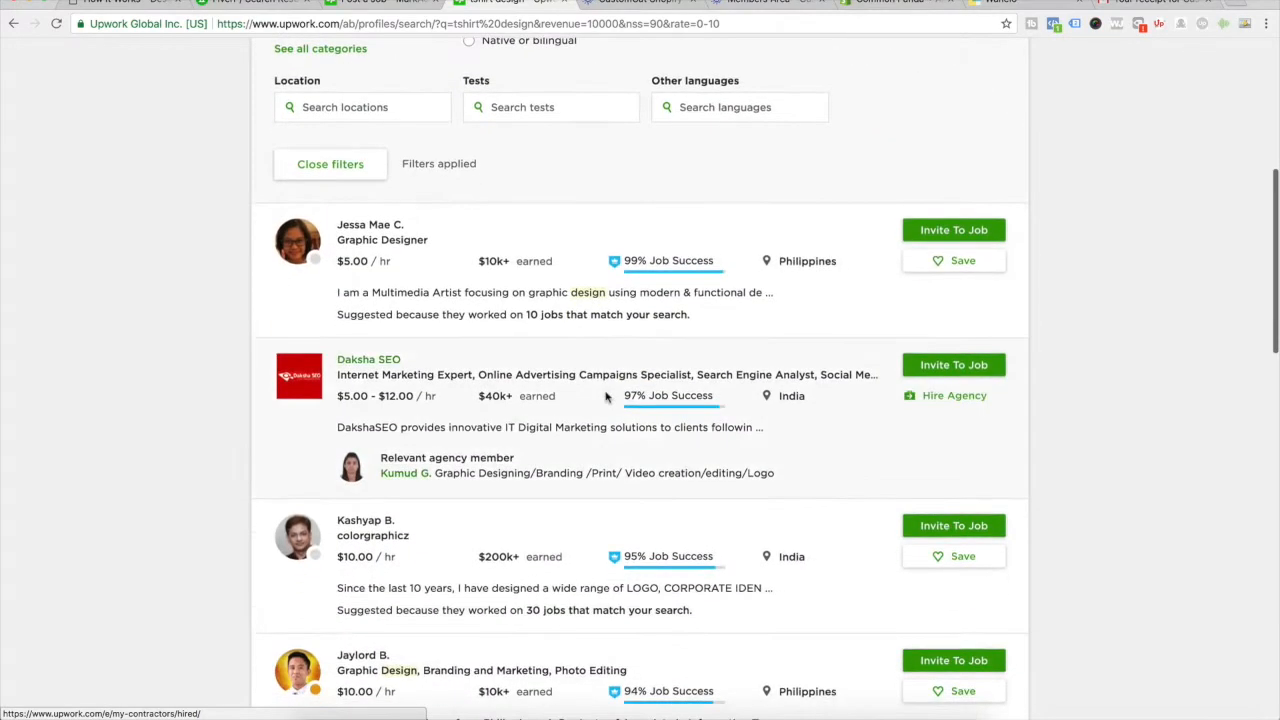
Step: Browse the remaining freelancers in the Upwork "tshirt design" results, comparing hourly rates, earnings and job success
scroll(606, 397, down, 5)
scroll(606, 397, down, 2)
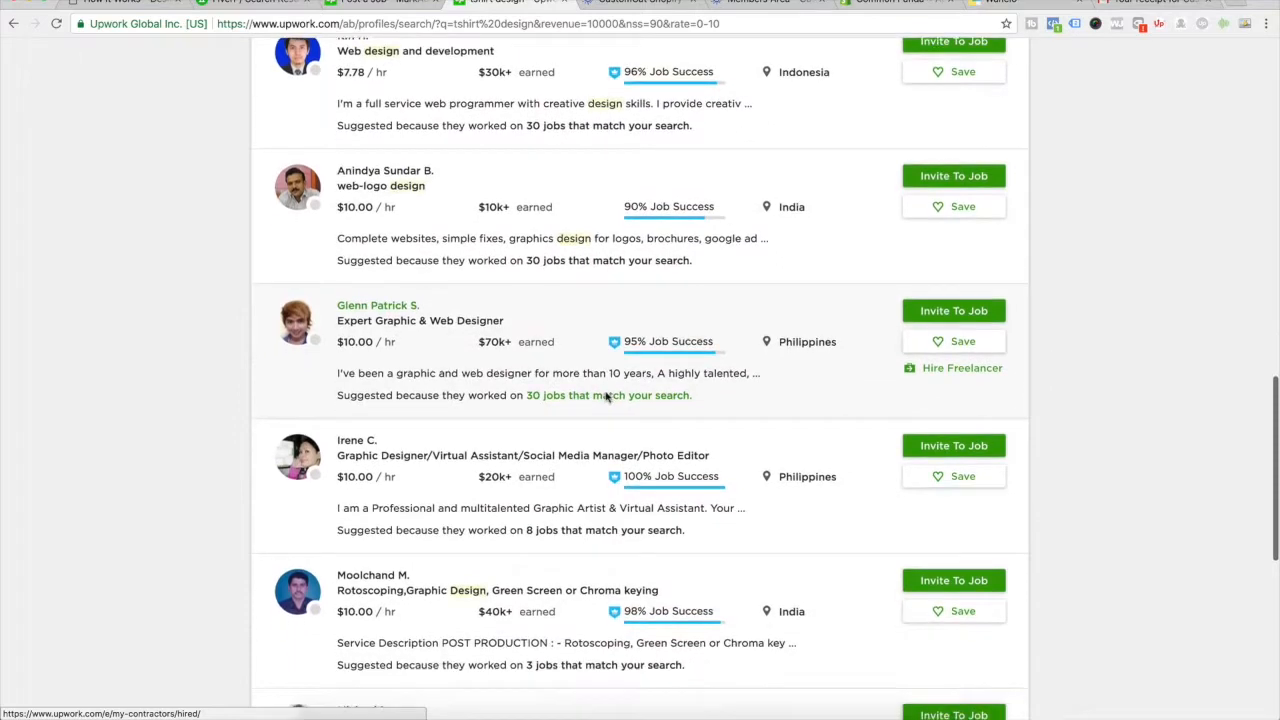
scroll(606, 397, down, 3)
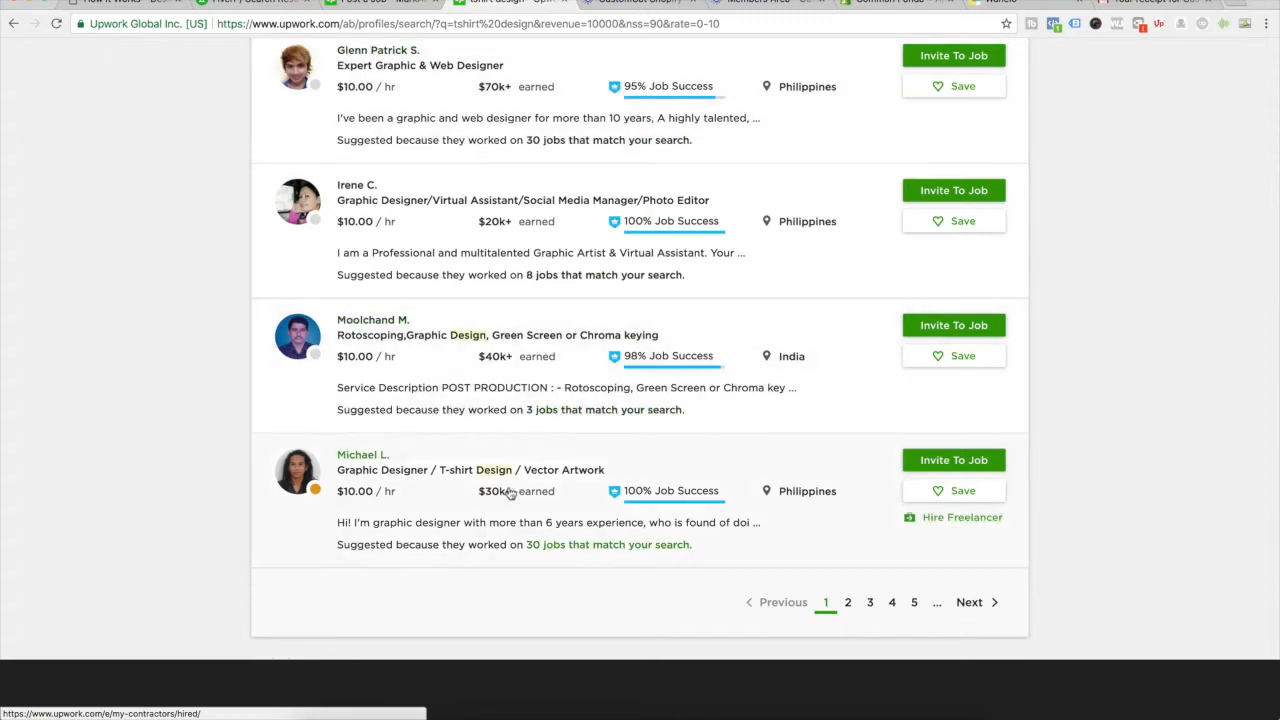
mouse_move(510, 493)
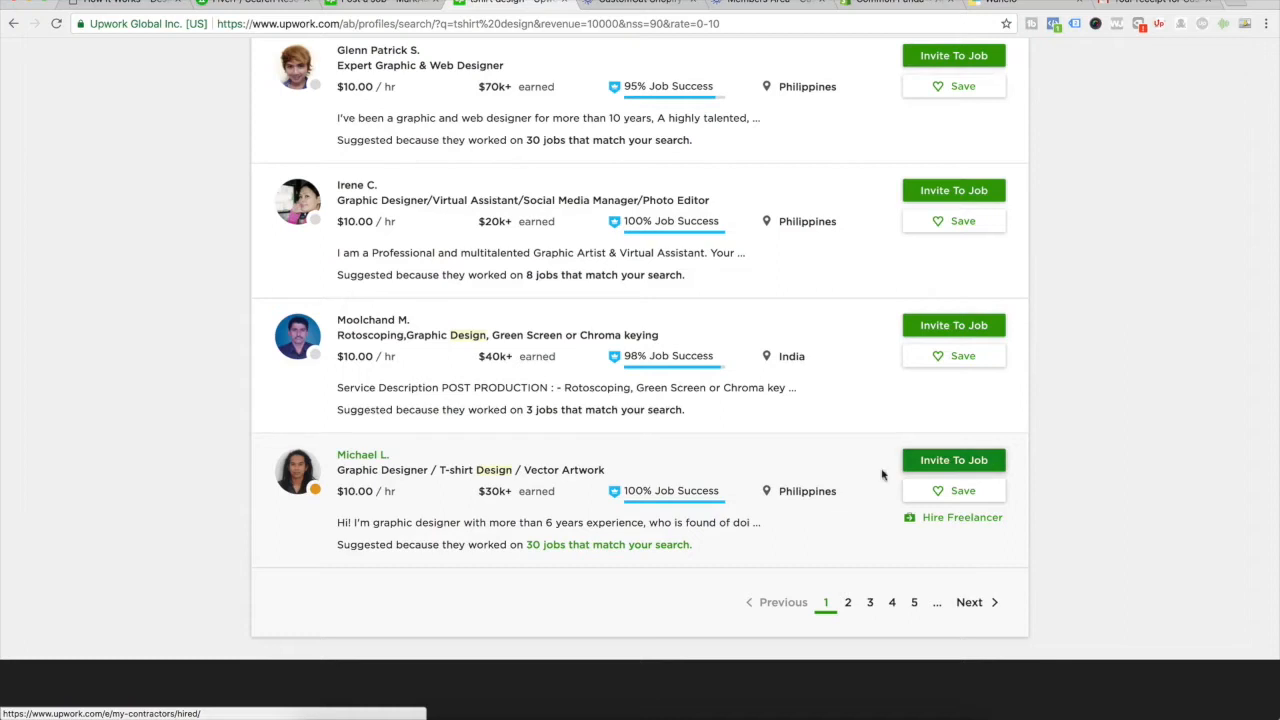
scroll(815, 477, up, 2)
scroll(815, 477, up, 12)
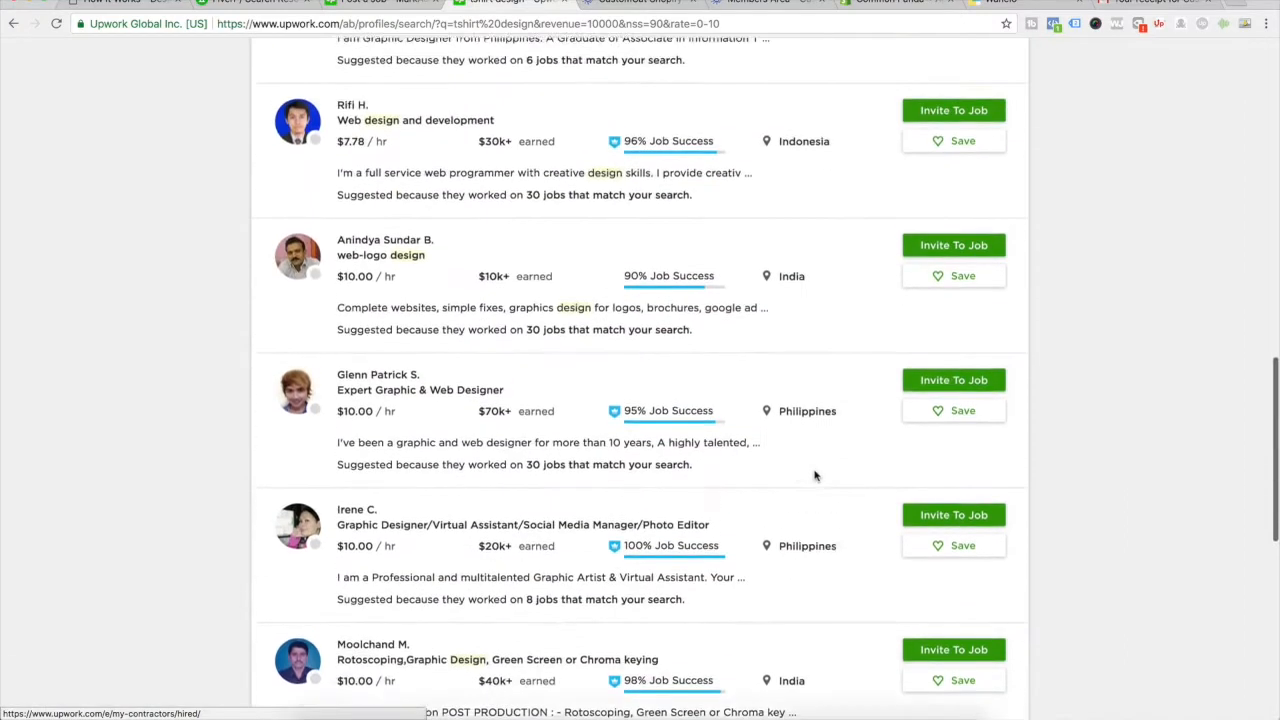
scroll(815, 477, up, 3)
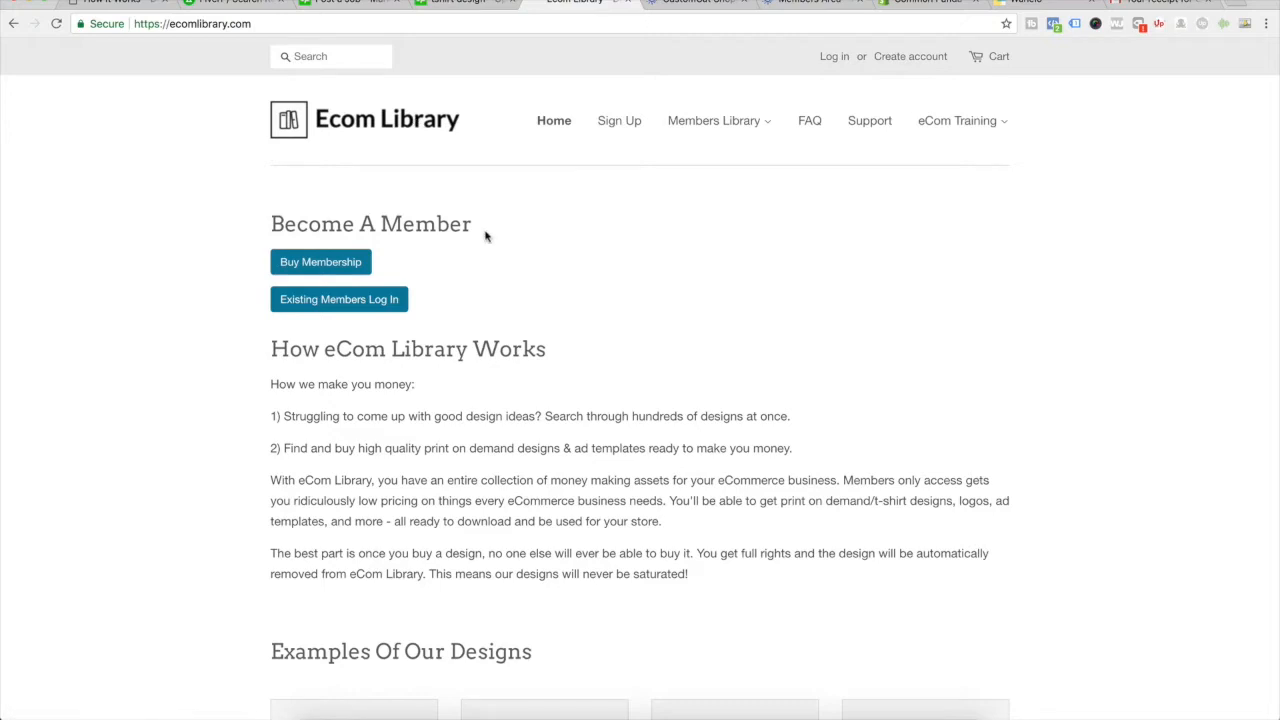
Step: Examine the Ecom Library home page, covering how the membership works, the exclusive design rights and the newest designs
scroll(546, 316, down, 1)
scroll(546, 316, down, 2)
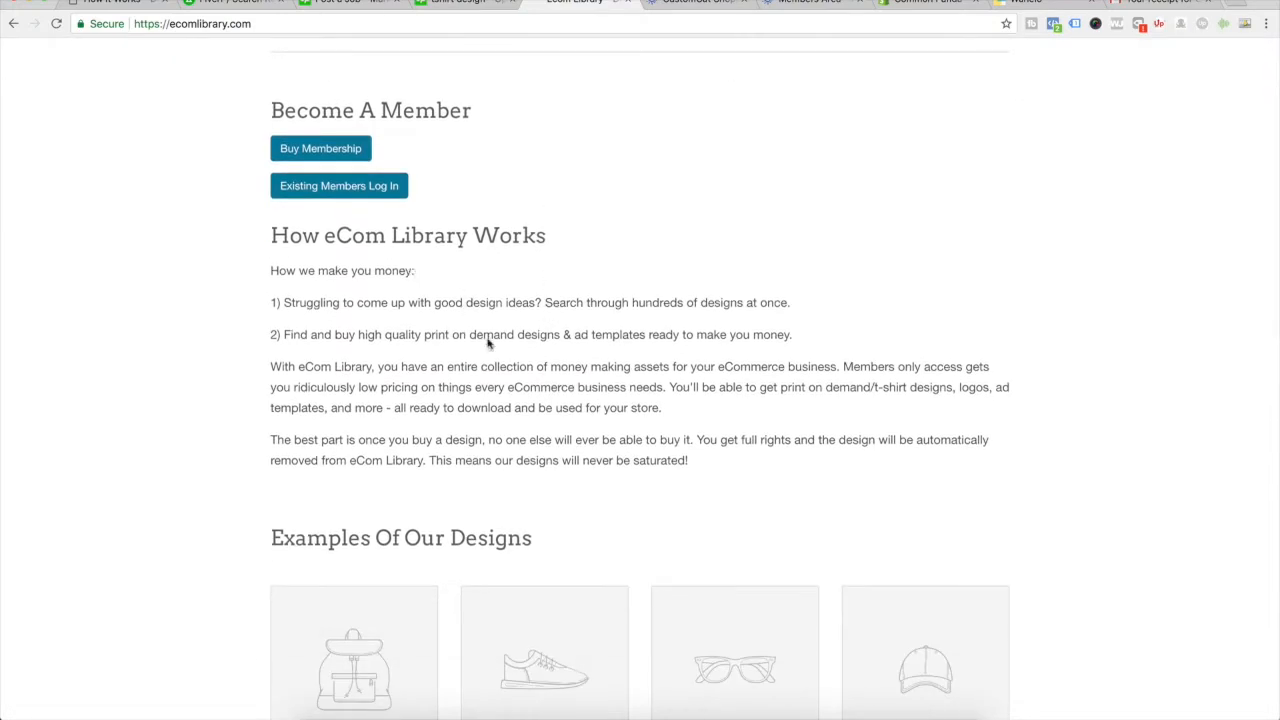
scroll(450, 402, down, 5)
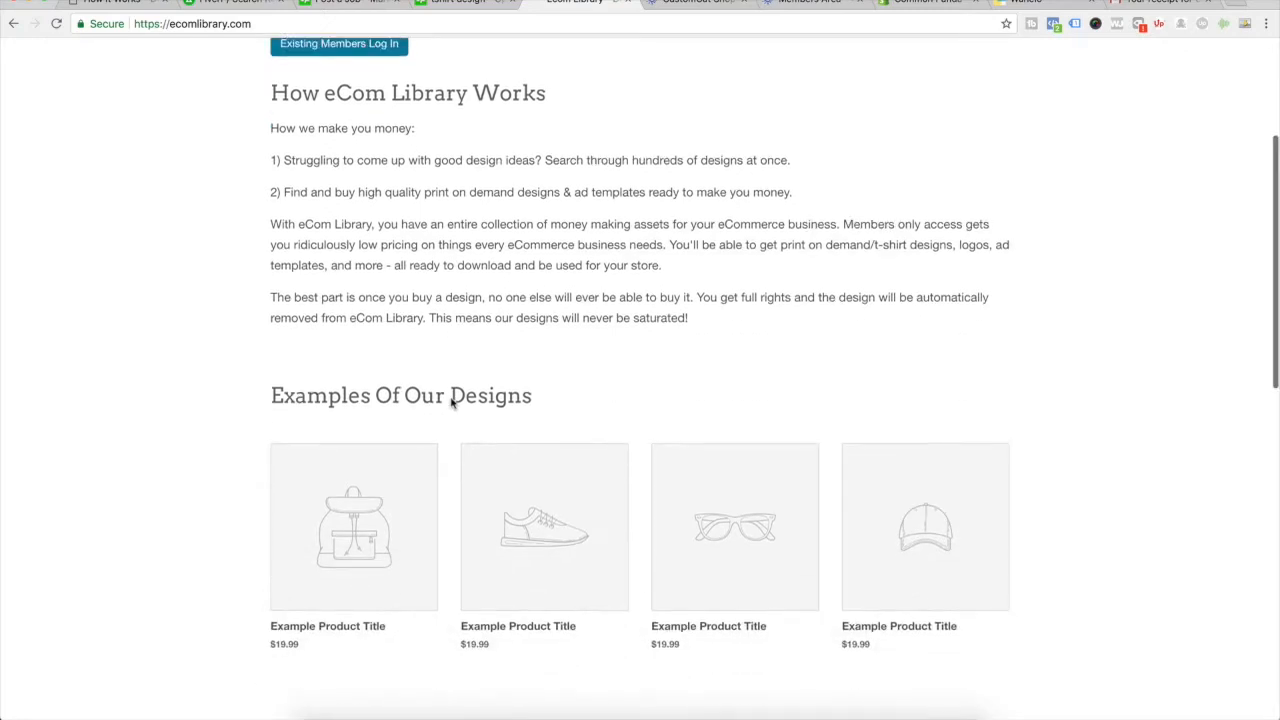
scroll(302, 590, down, 4)
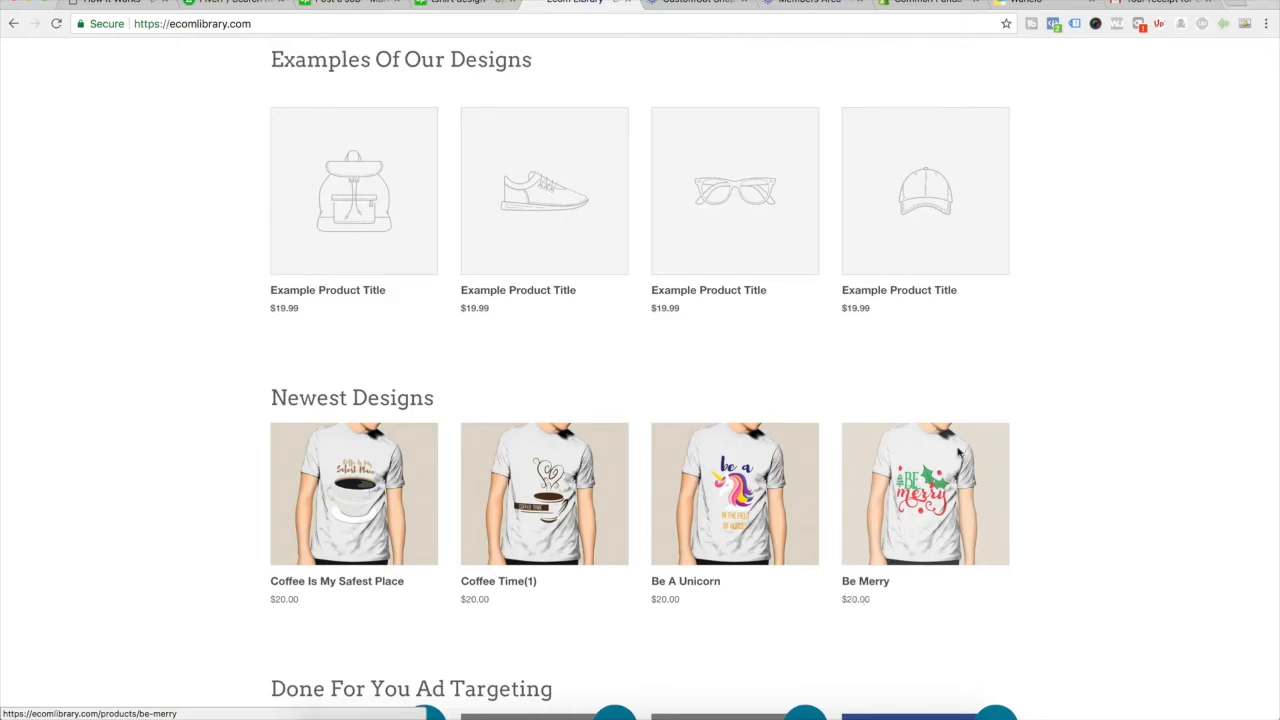
scroll(957, 449, up, 5)
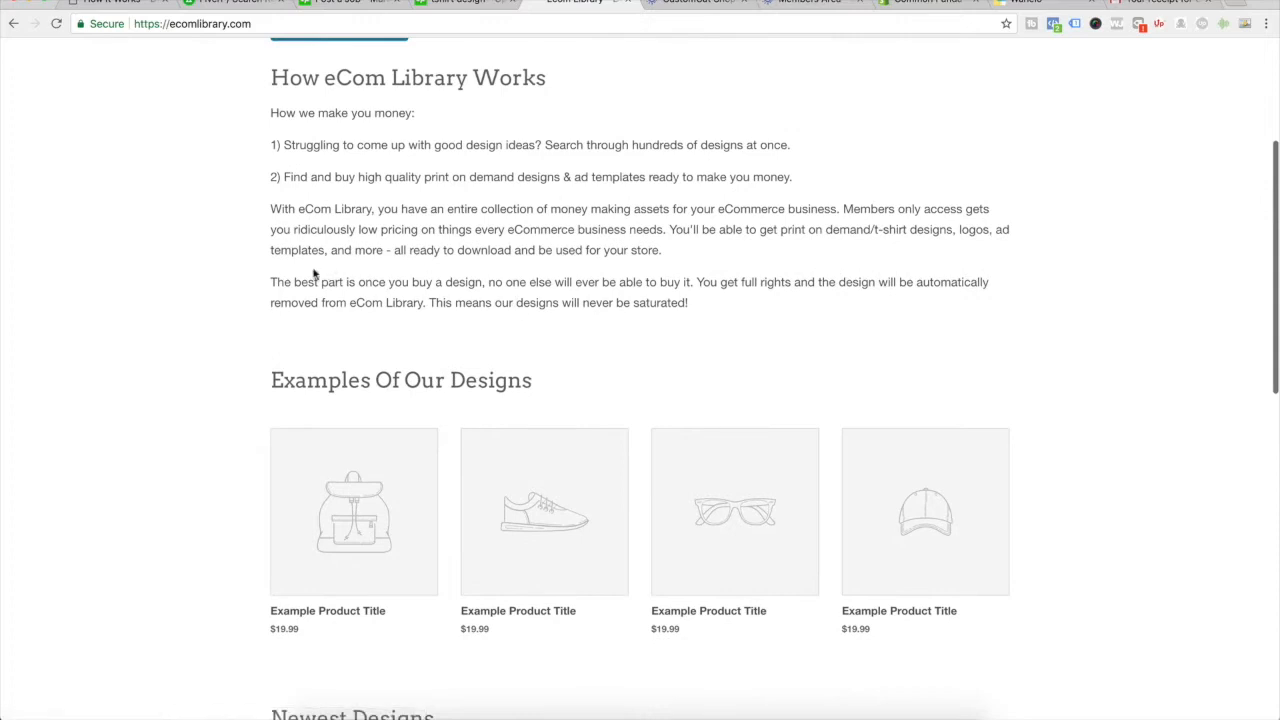
drag(264, 288, 431, 305)
click(431, 307)
scroll(431, 307, down, 8)
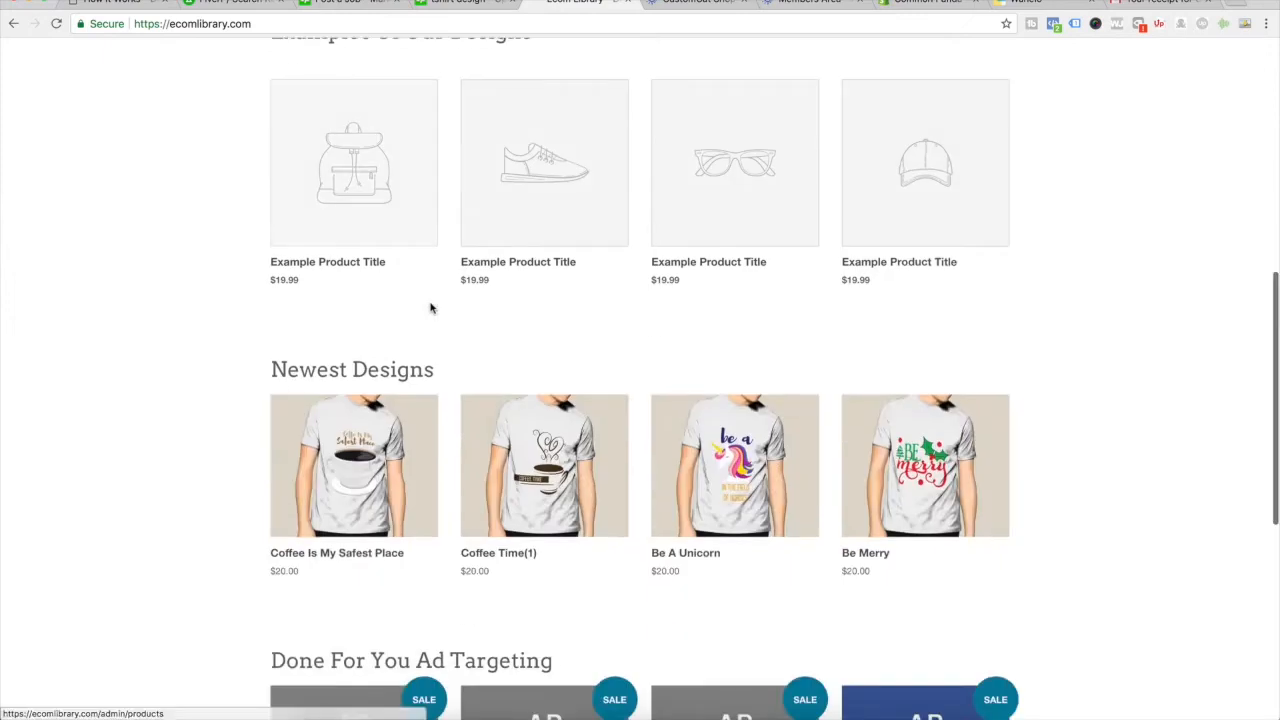
scroll(431, 307, up, 12)
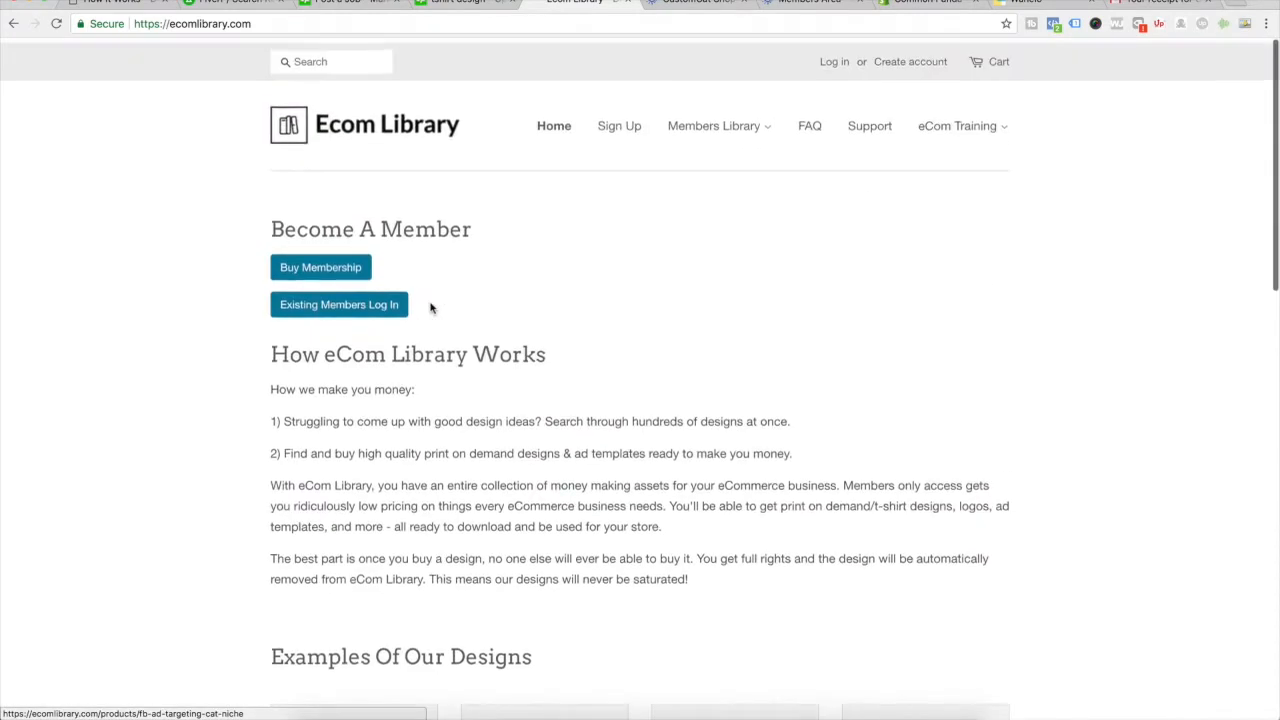
Step: Try to view All Products in Ecom Library's Members Library, and return to the home page
mouse_move(700, 123)
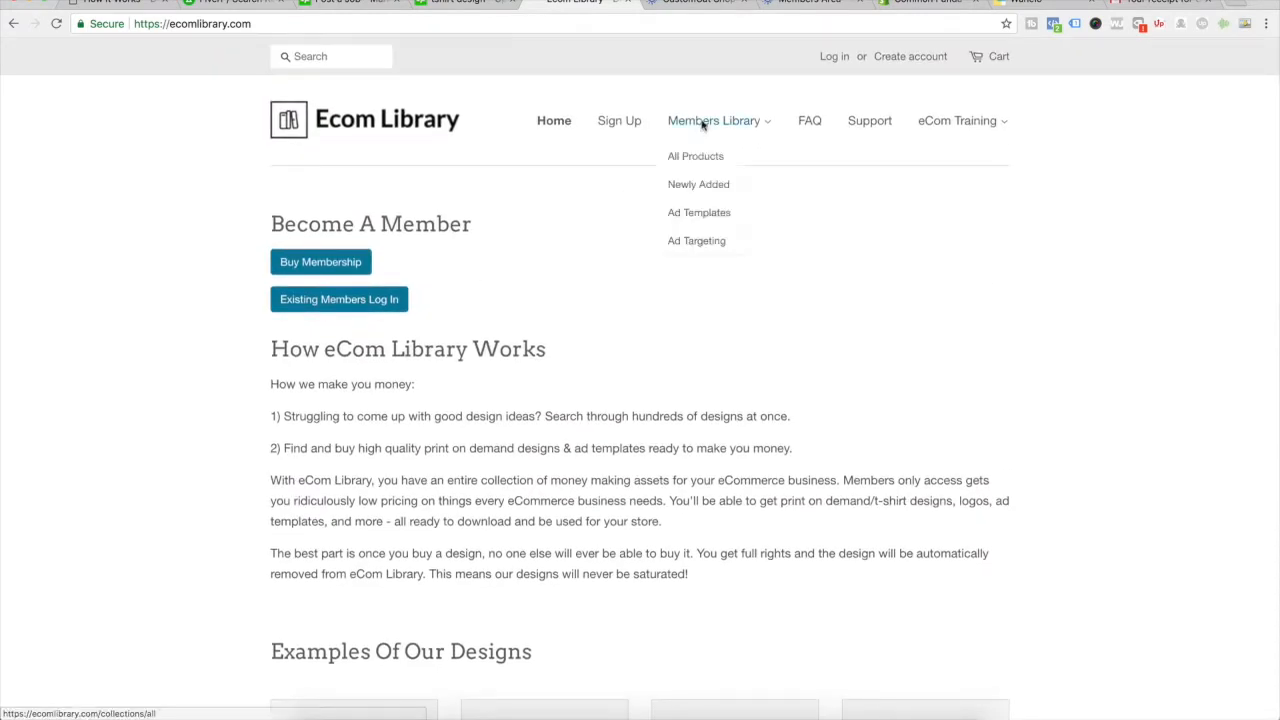
click(693, 157)
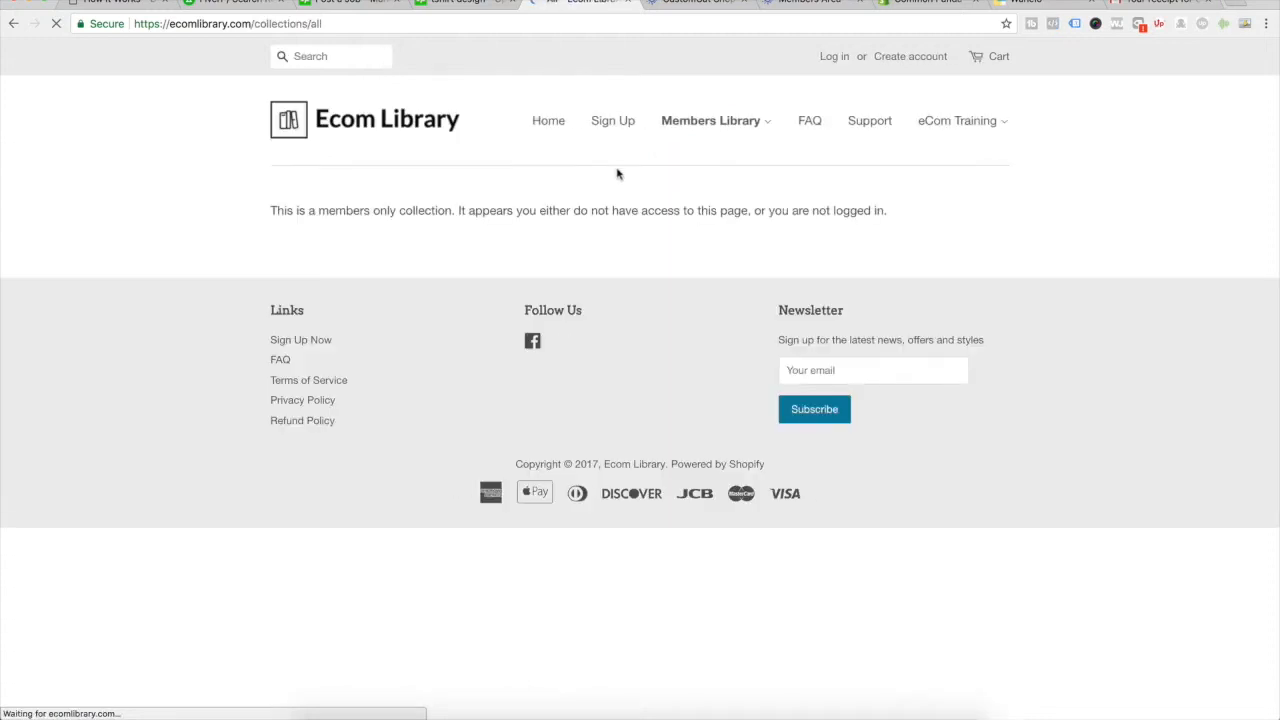
scroll(624, 265, left, 5)
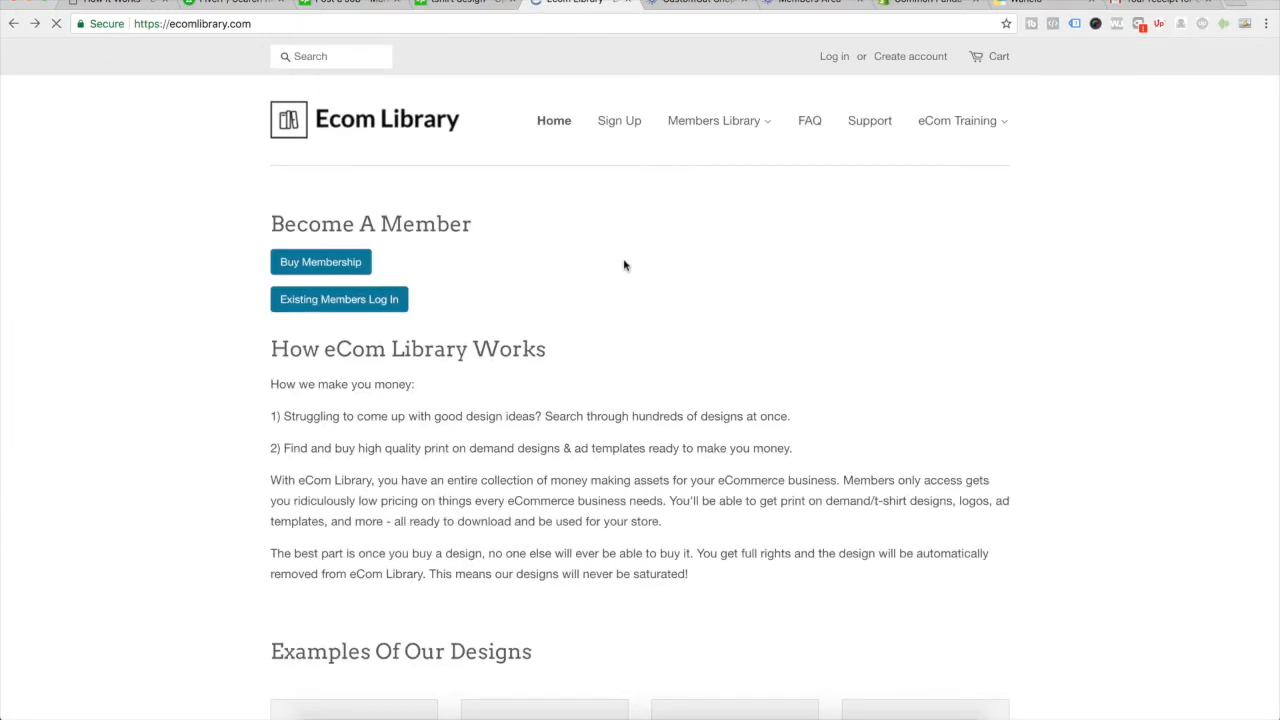
mouse_move(726, 140)
Step: Switch to the CustomCat Shopify app site and look through its home page, from the fulfillment introduction to the license offers
click(660, 6)
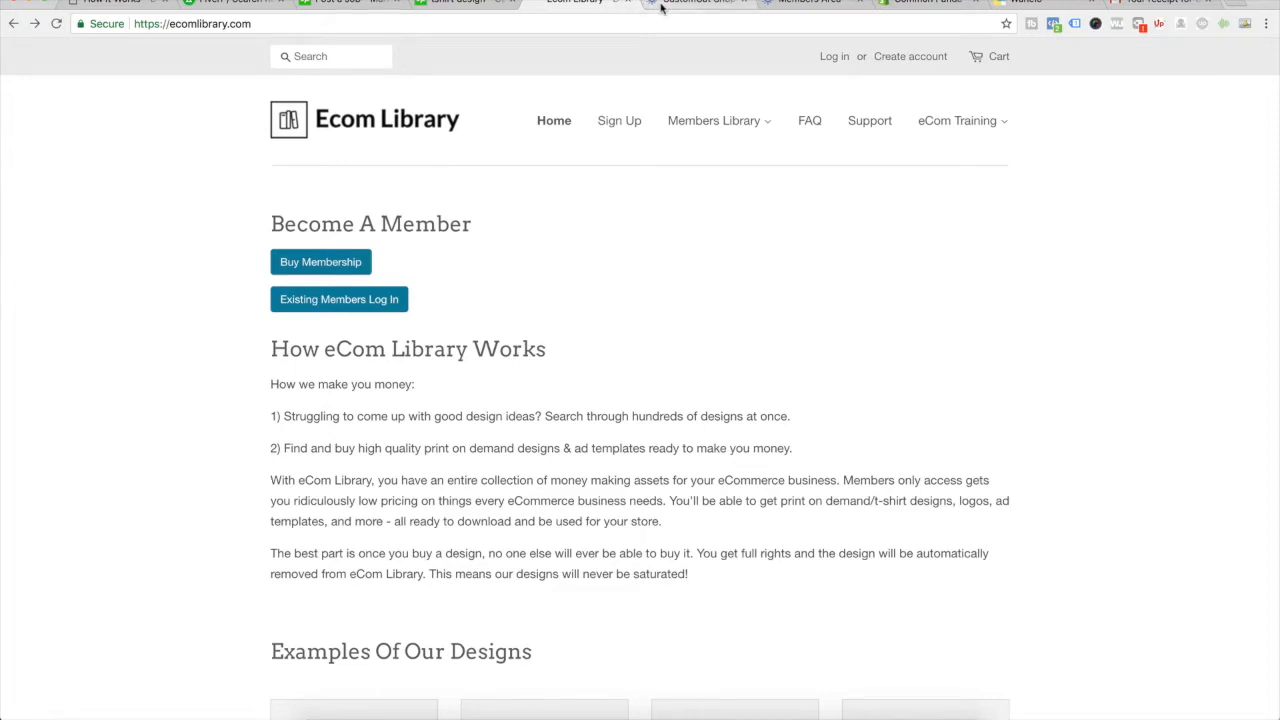
scroll(563, 318, up, 15)
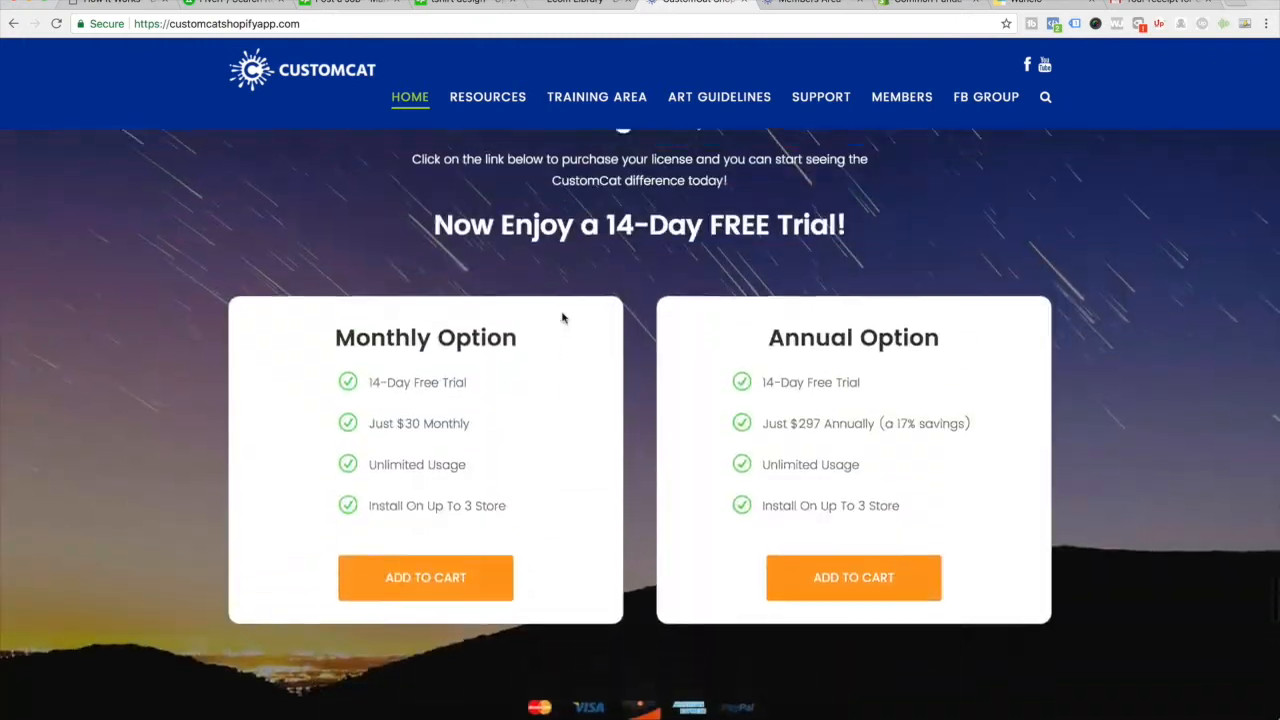
scroll(563, 318, up, 20)
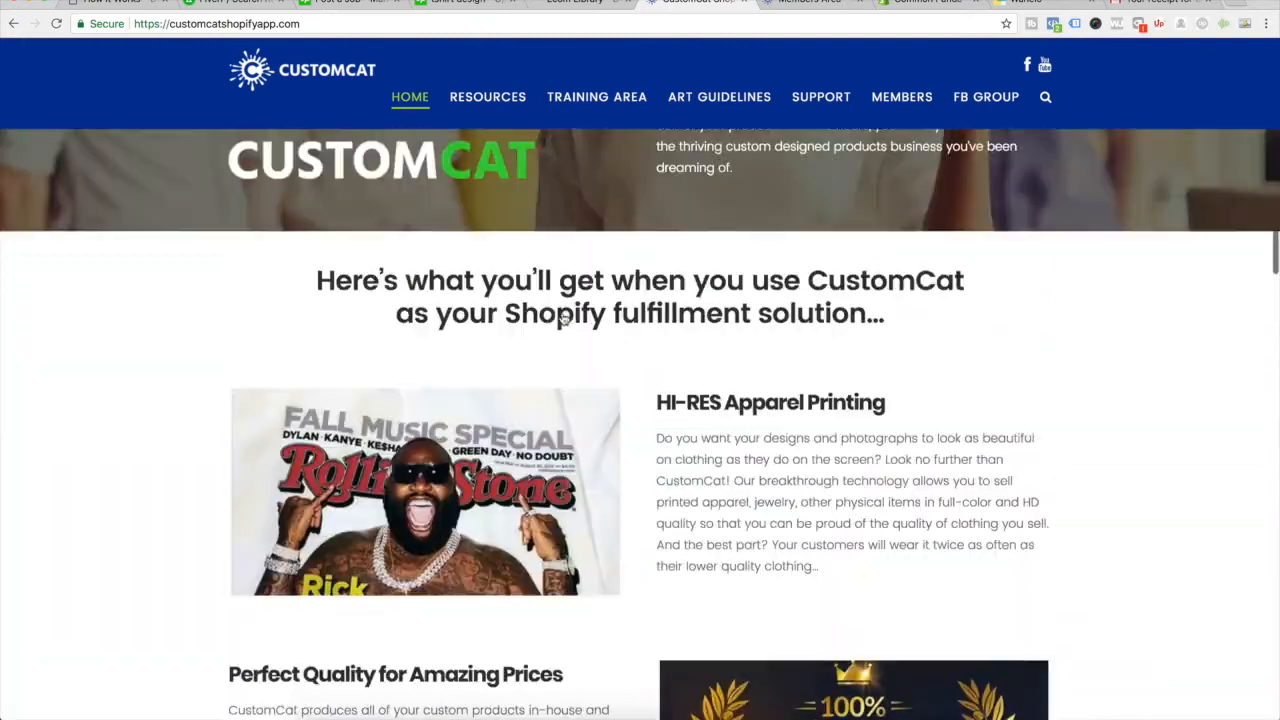
scroll(563, 318, up, 6)
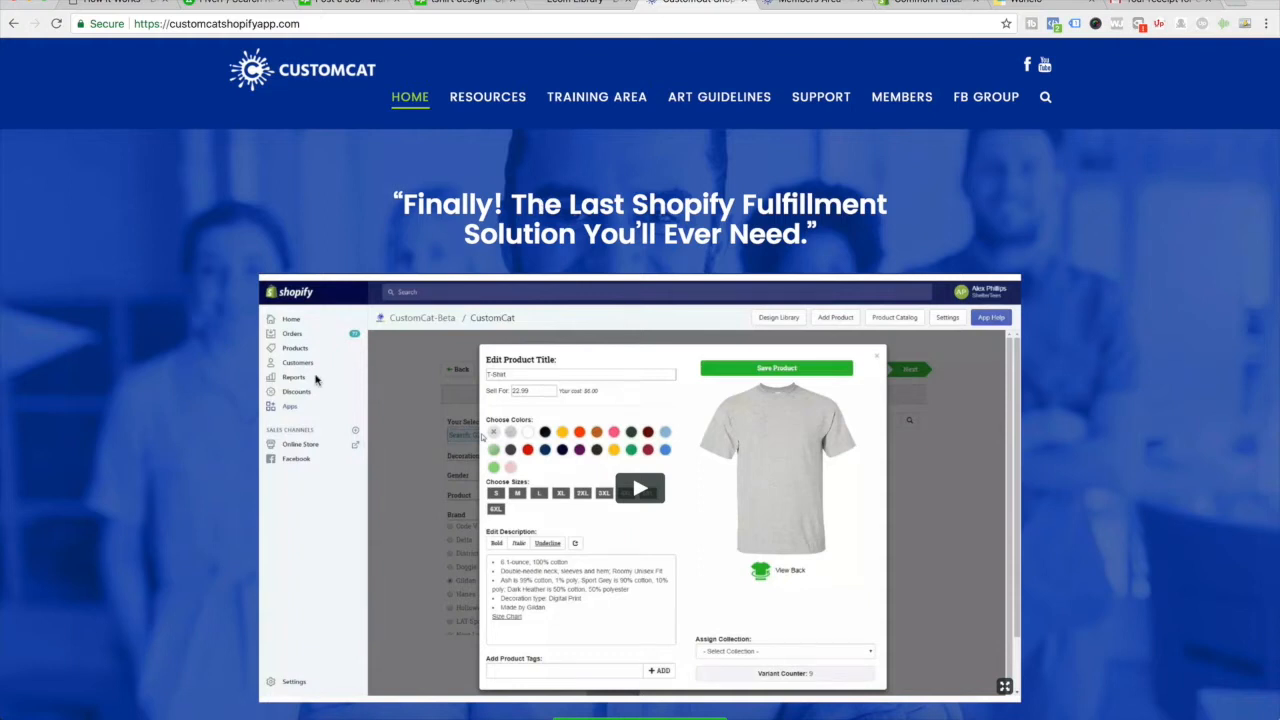
scroll(181, 414, down, 5)
scroll(181, 414, down, 10)
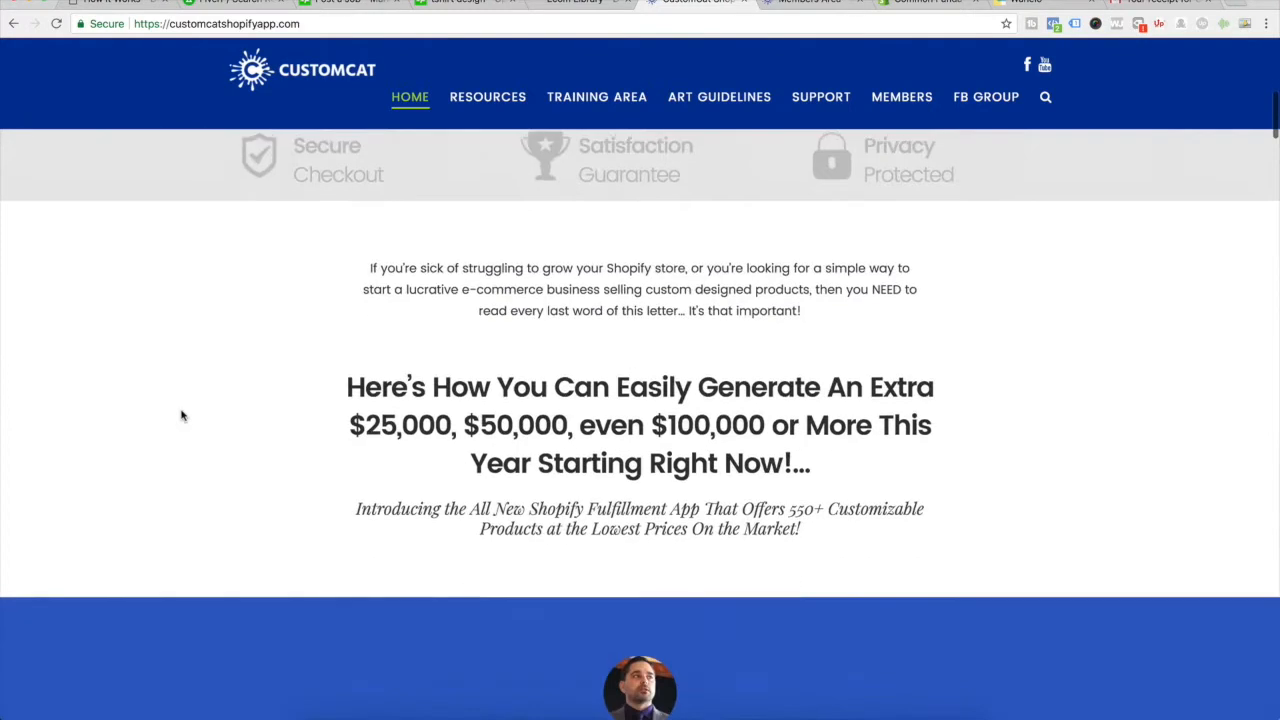
scroll(181, 413, down, 20)
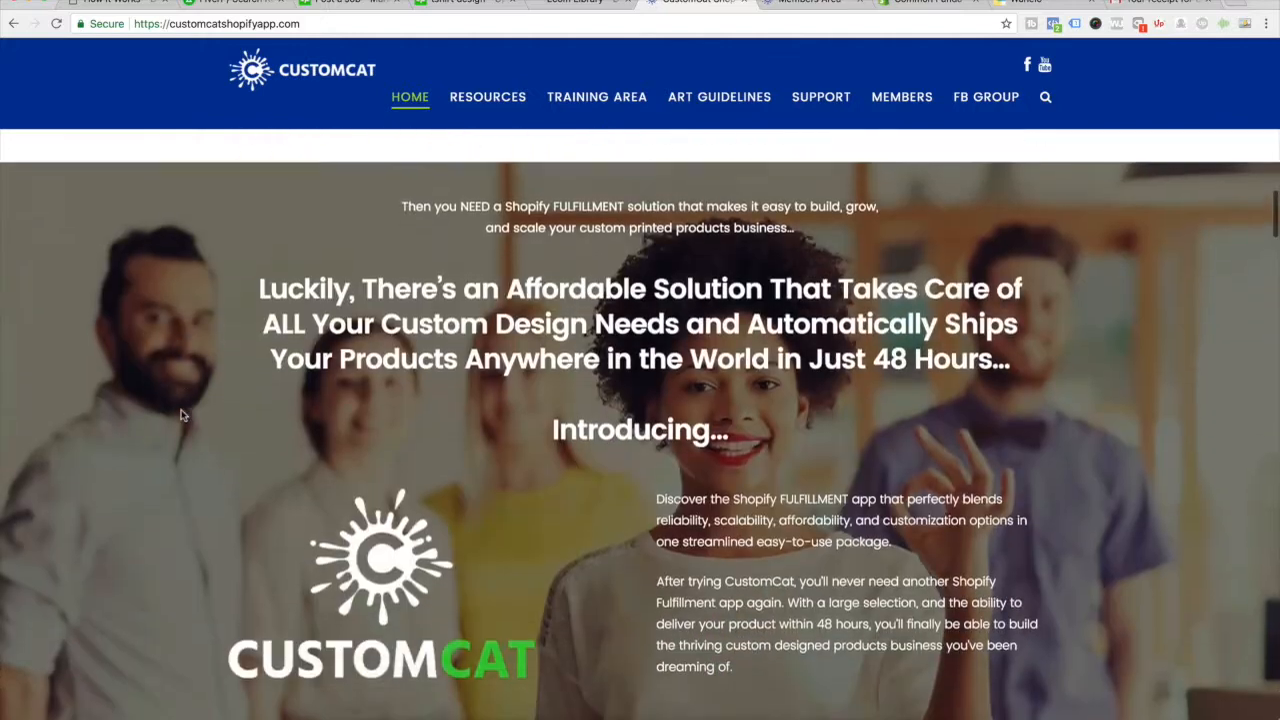
scroll(181, 414, down, 20)
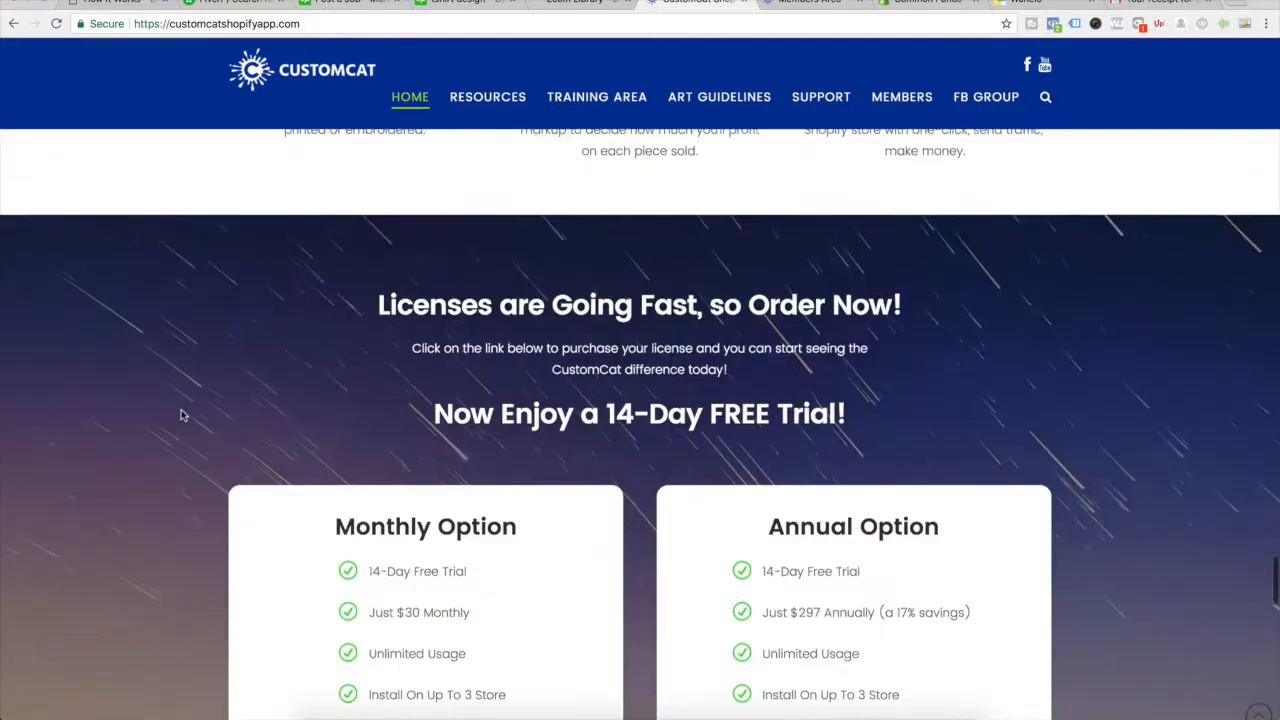
Step: Compare CustomCat's Monthly and Annual options, highlighting the plan names and the monthly price
scroll(429, 317, up, 1)
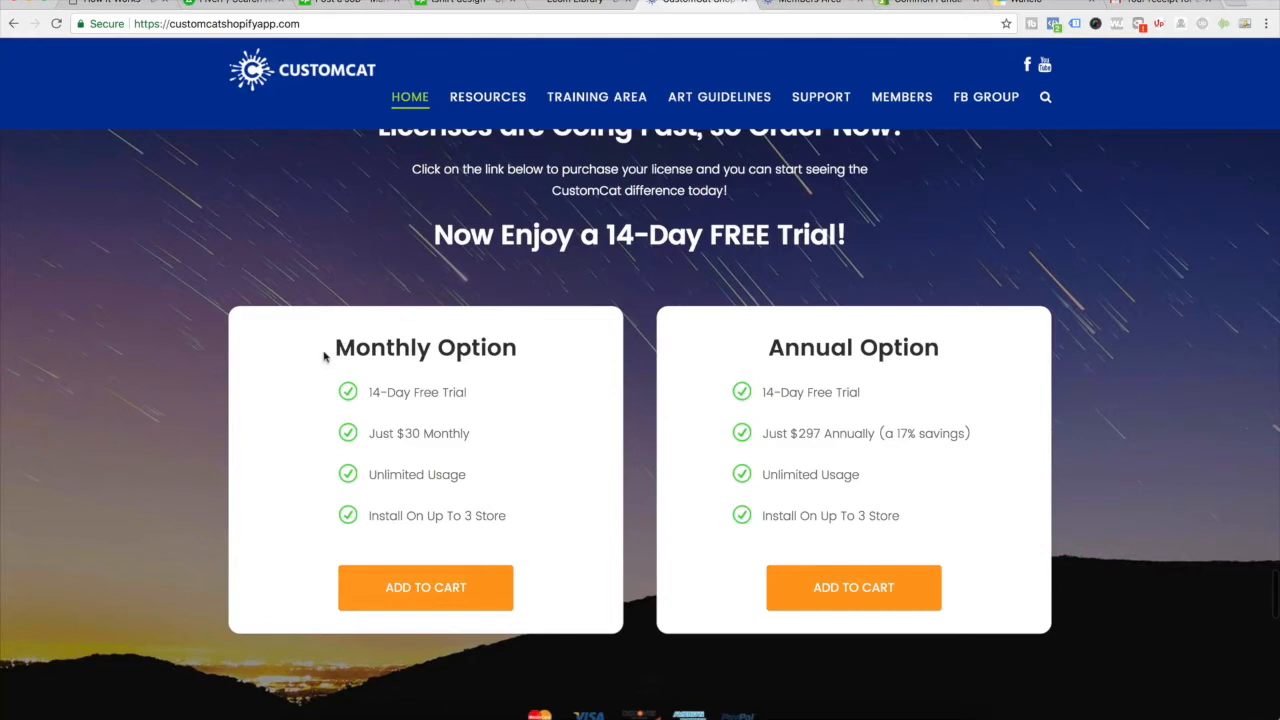
drag(324, 356, 490, 349)
drag(766, 352, 878, 350)
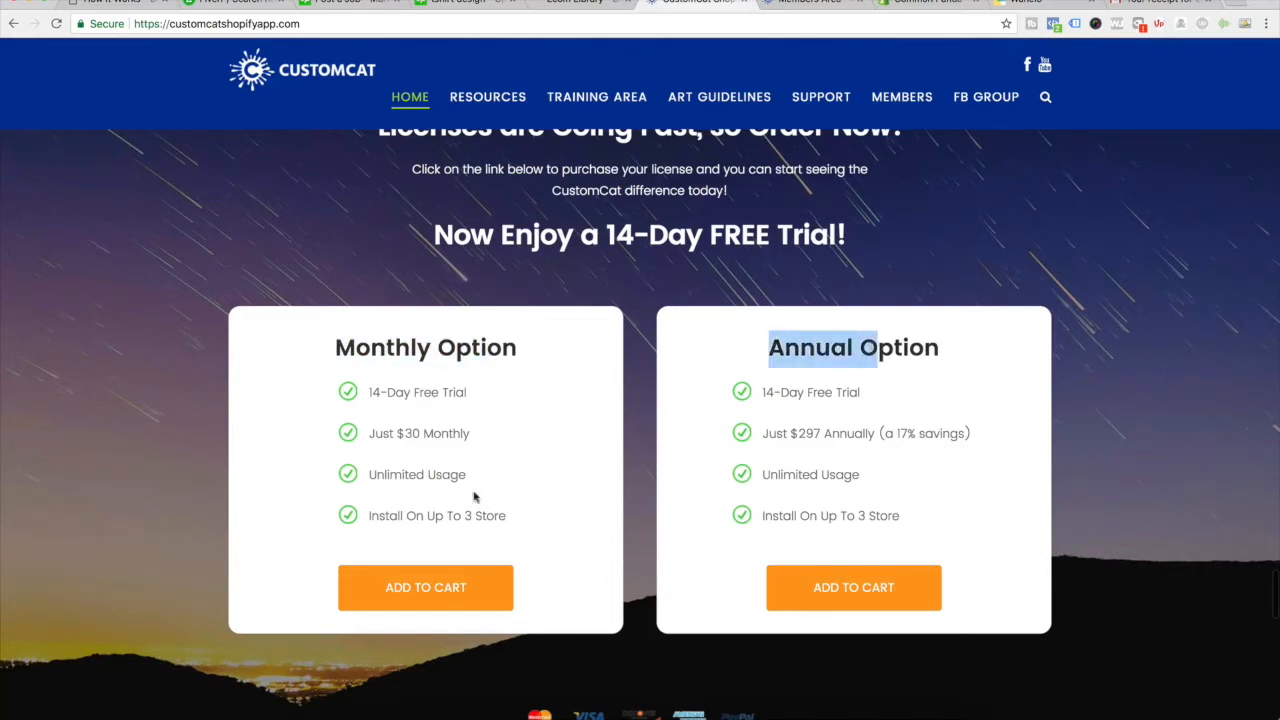
drag(484, 446, 368, 431)
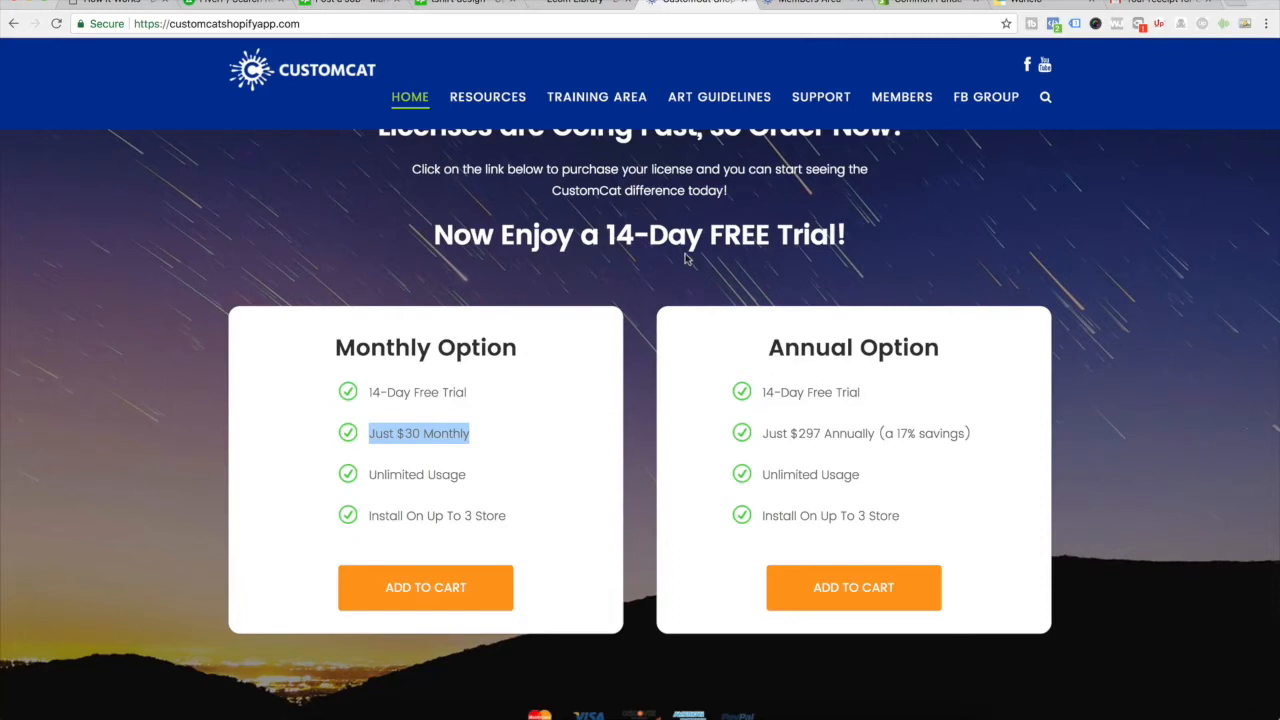
Step: Switch to the CustomCat Members Area and review the App Installation section, its terms and the PayPal email and store name fields
click(812, 4)
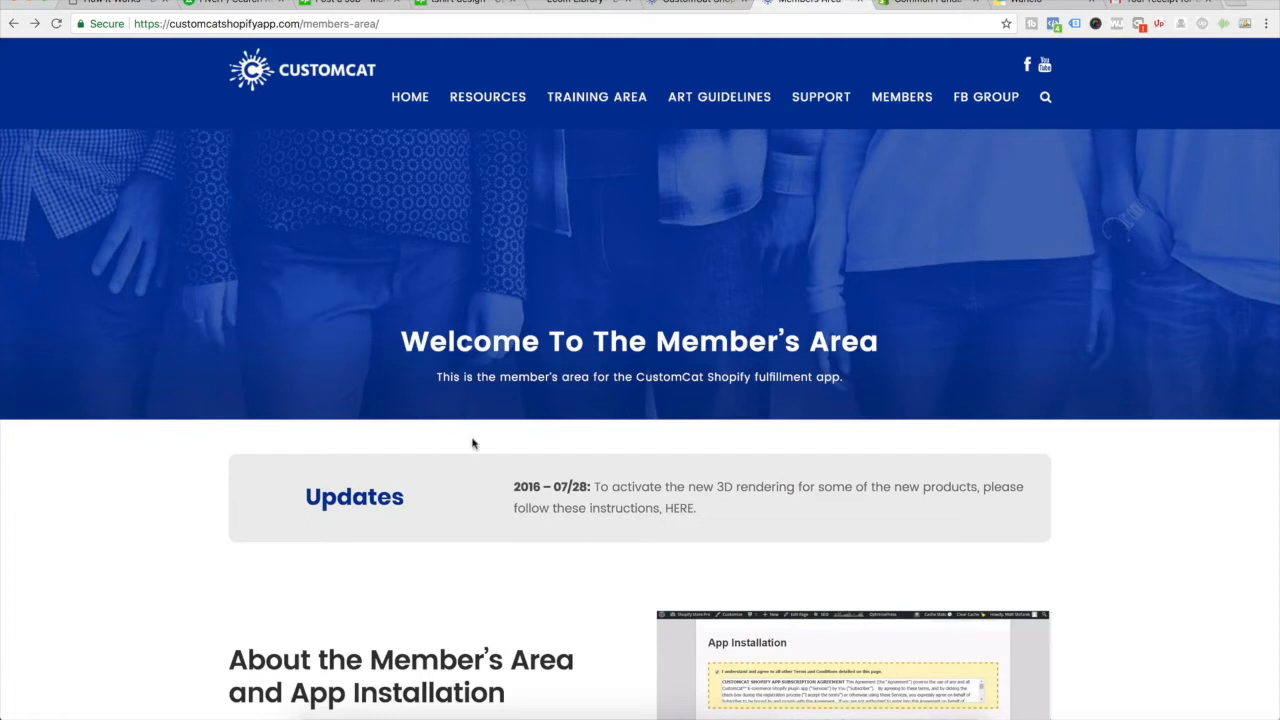
scroll(171, 433, down, 10)
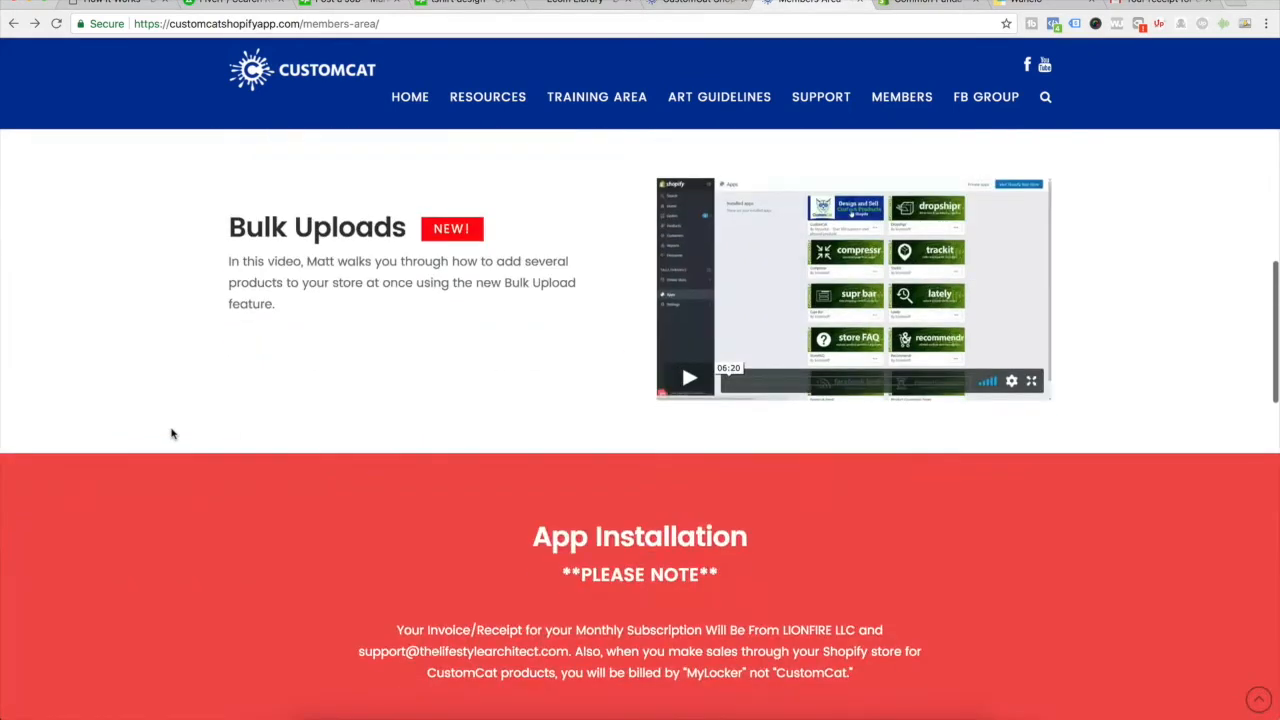
scroll(171, 433, down, 5)
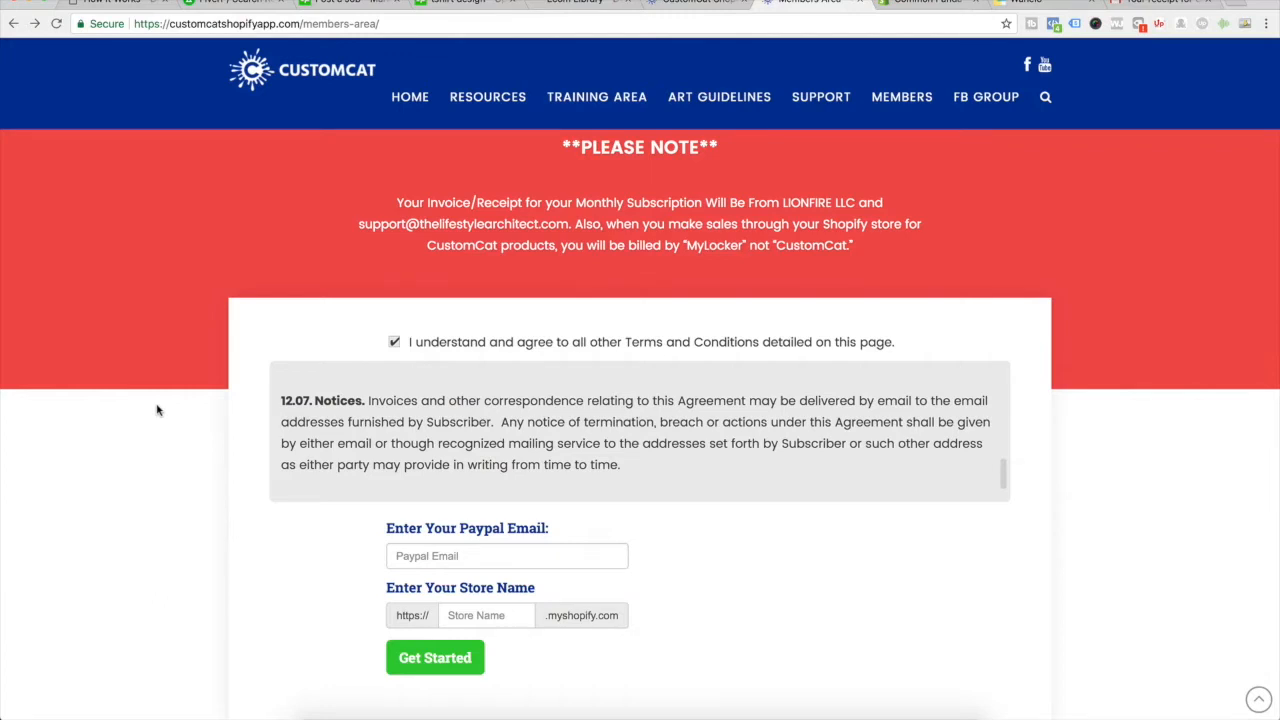
scroll(362, 422, up, 5)
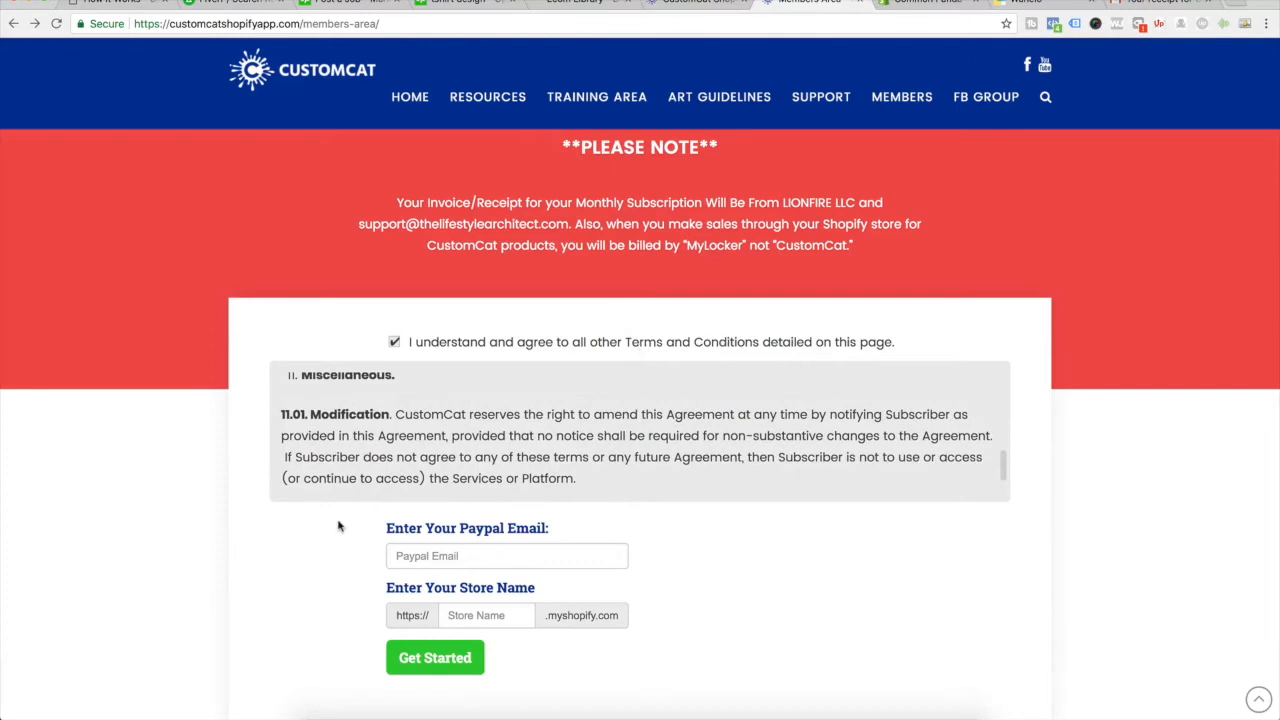
scroll(338, 527, down, 3)
drag(377, 409, 548, 409)
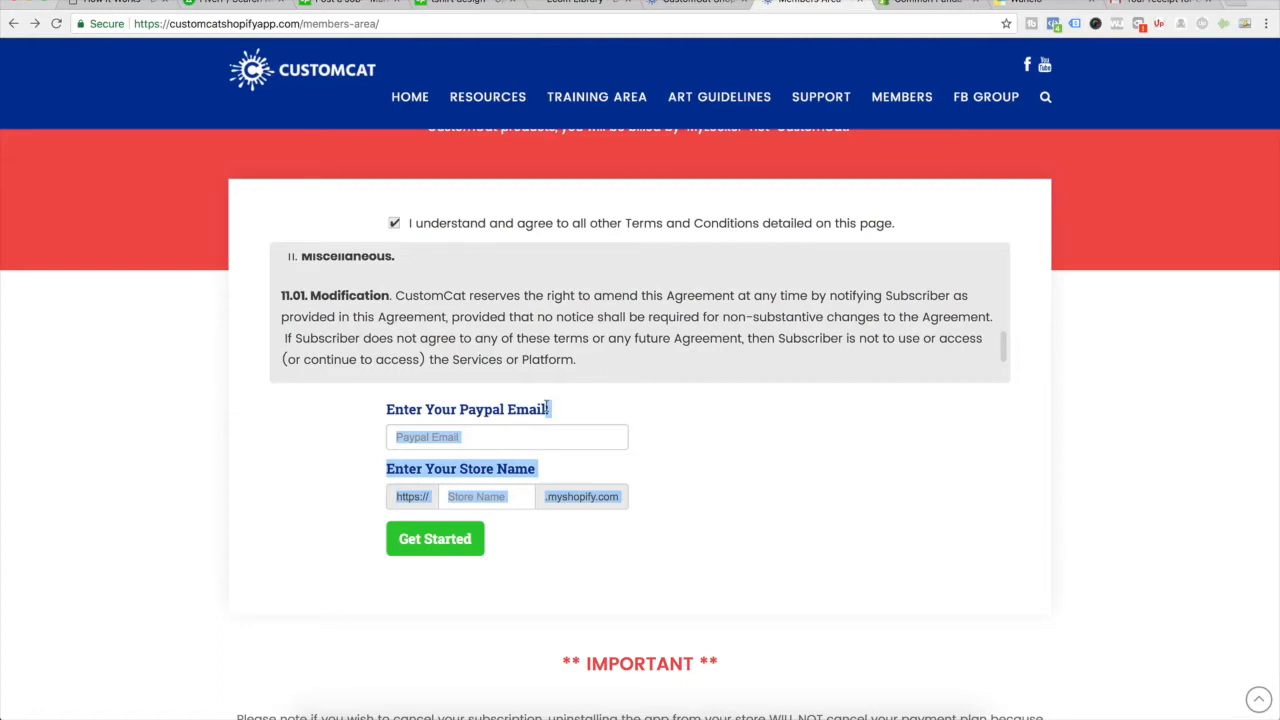
click(548, 409)
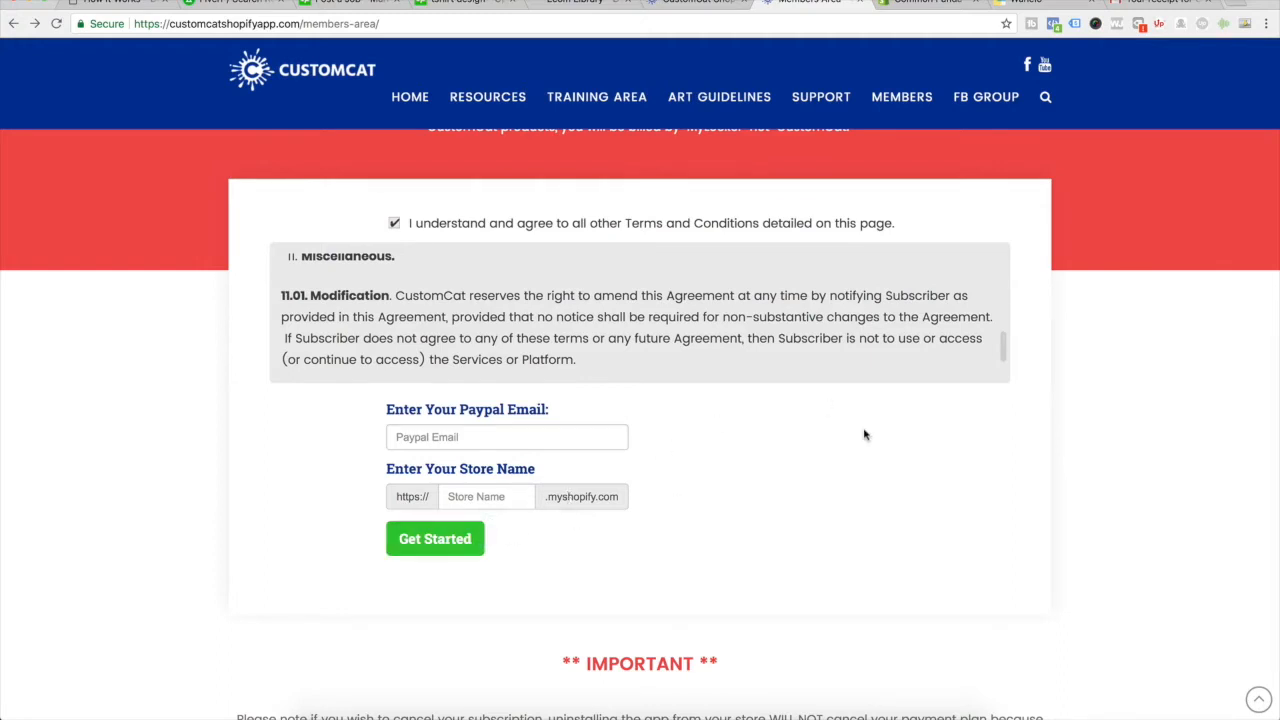
Step: Open the CustomCat Fulfillment app from the Shopify store's installed apps and review the settings and orders sections of its dashboard
click(928, 3)
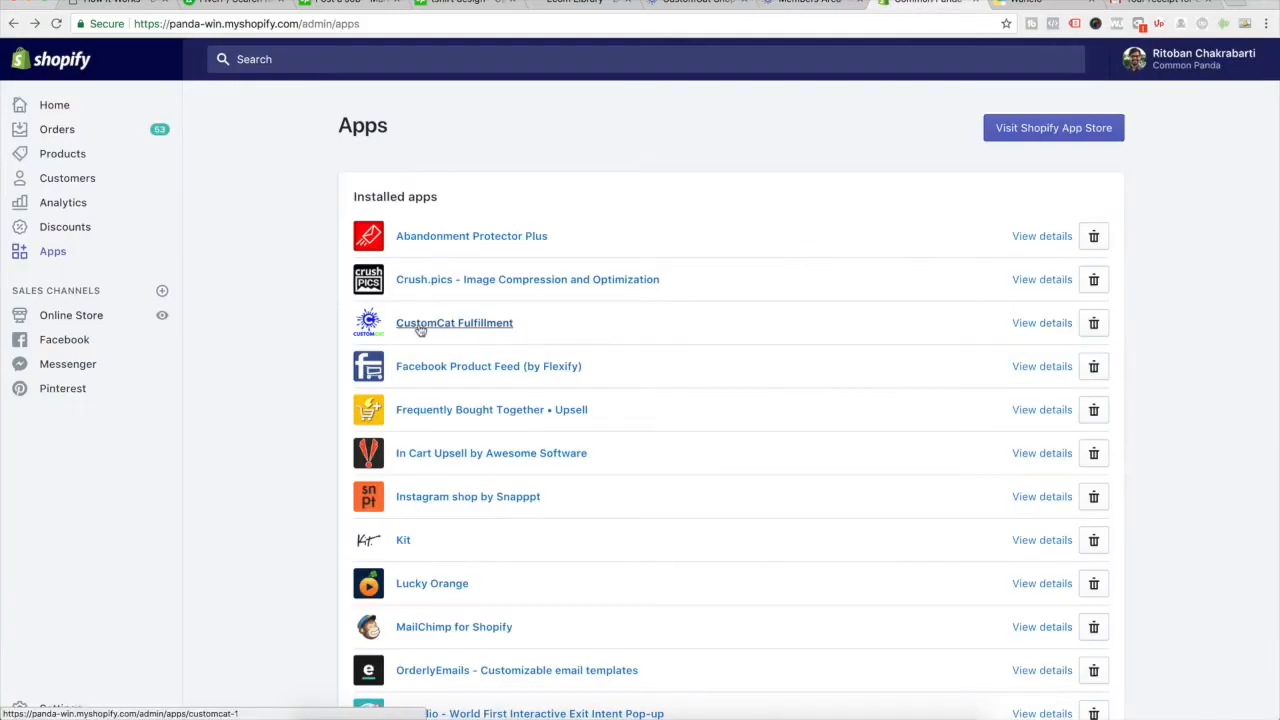
click(532, 336)
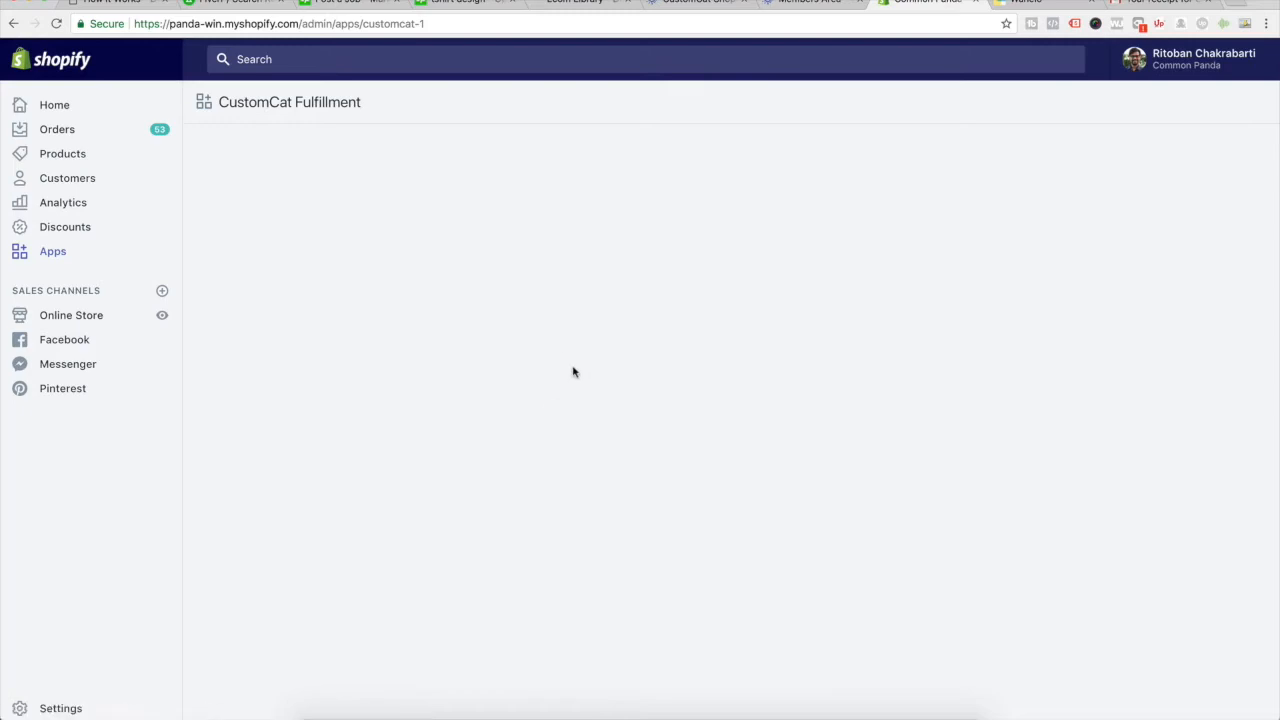
scroll(700, 482, down, 1)
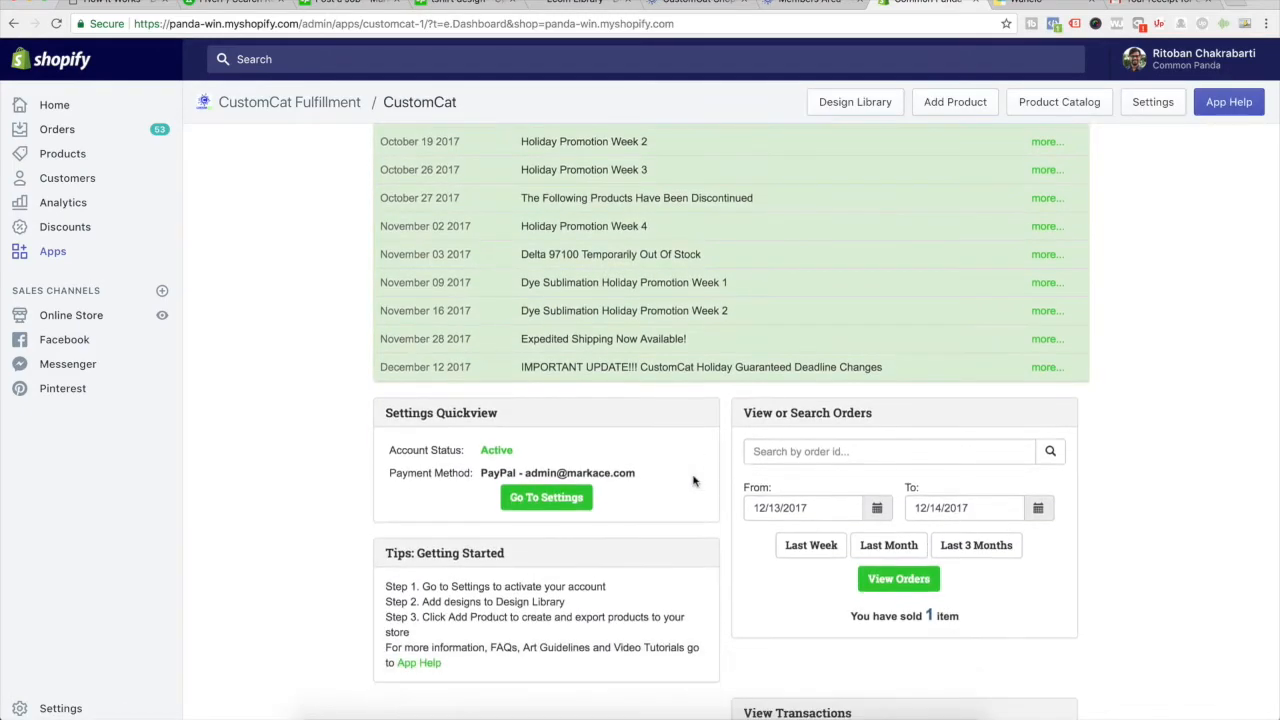
double_click(929, 616)
scroll(722, 575, down, 1)
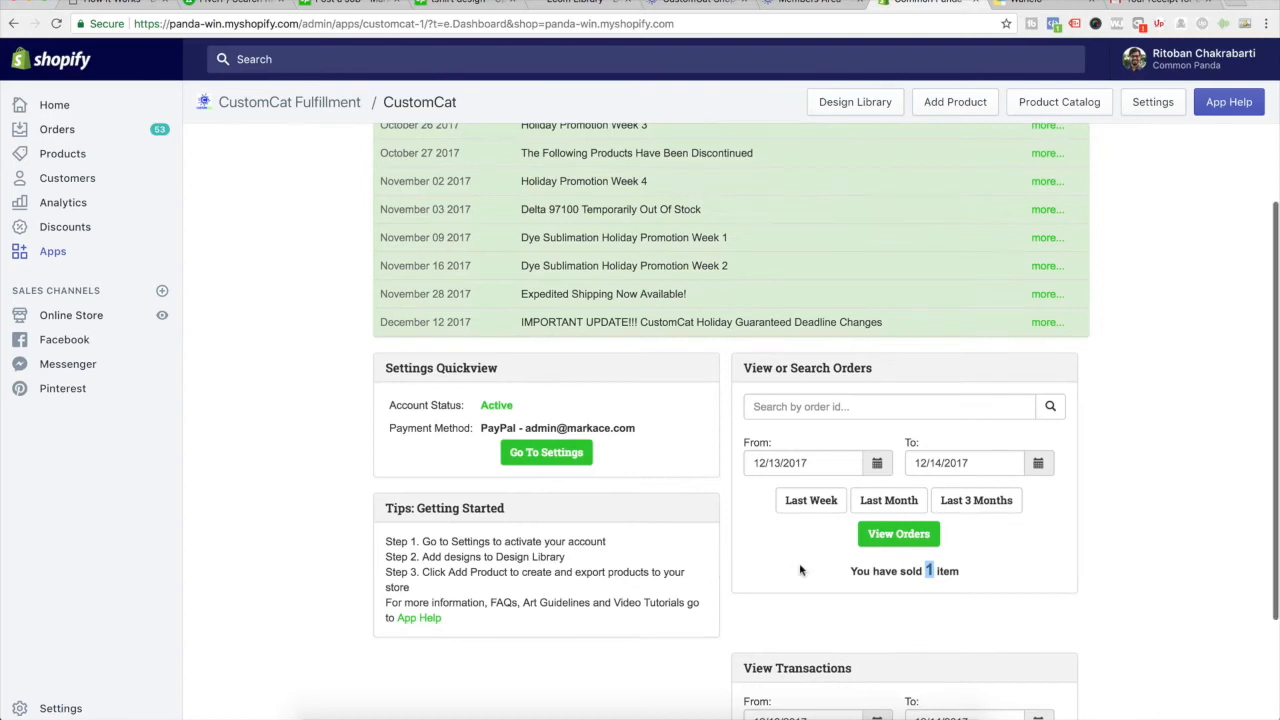
scroll(800, 570, down, 1)
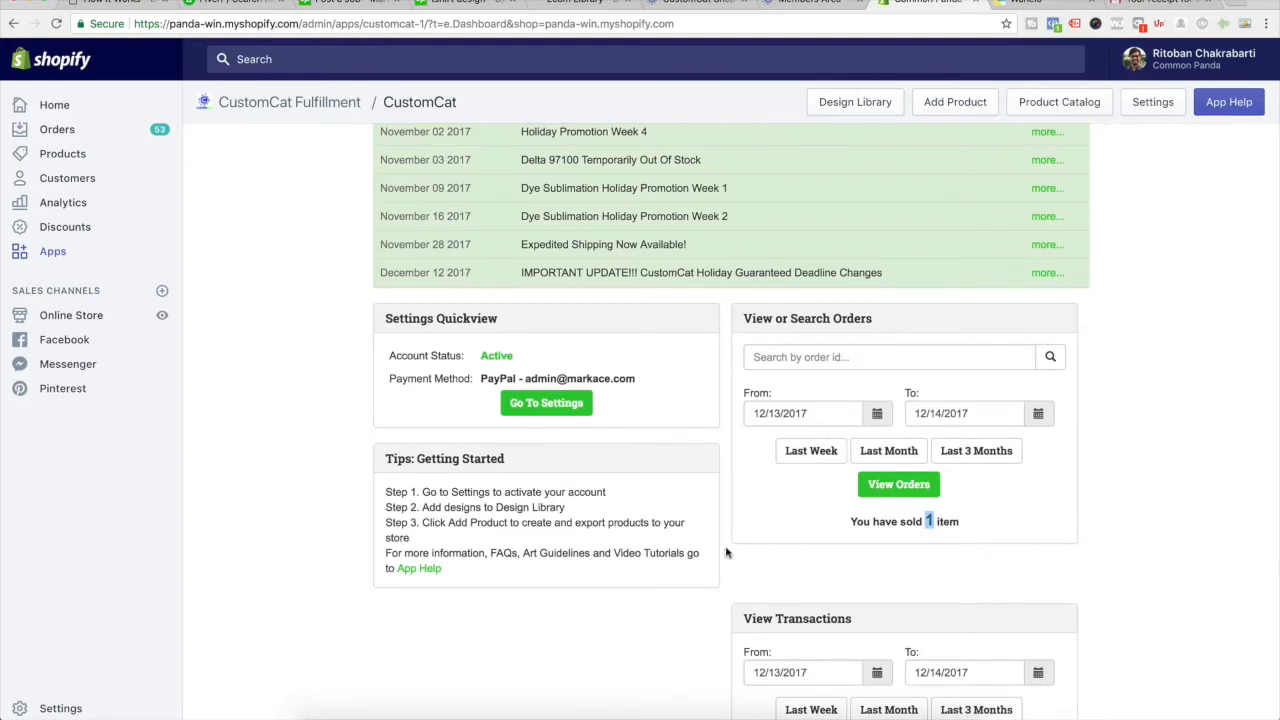
Step: Open CustomCat's Design Library
scroll(726, 552, up, 3)
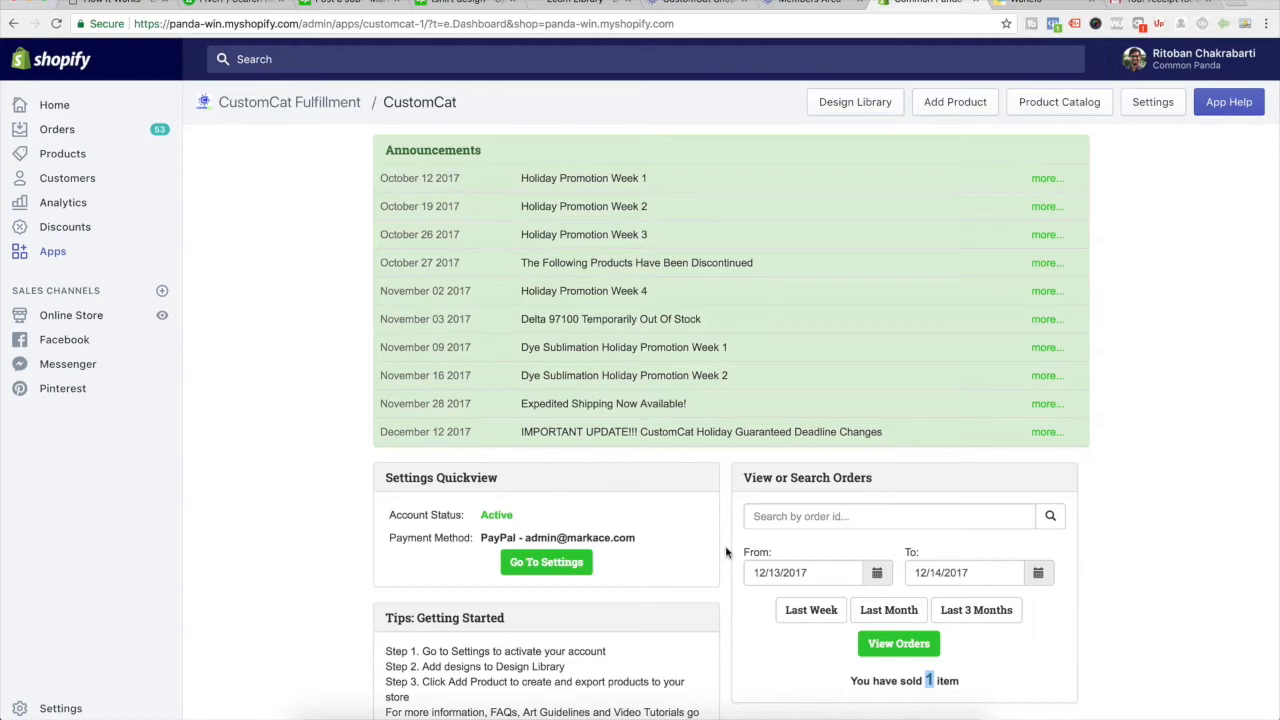
click(865, 106)
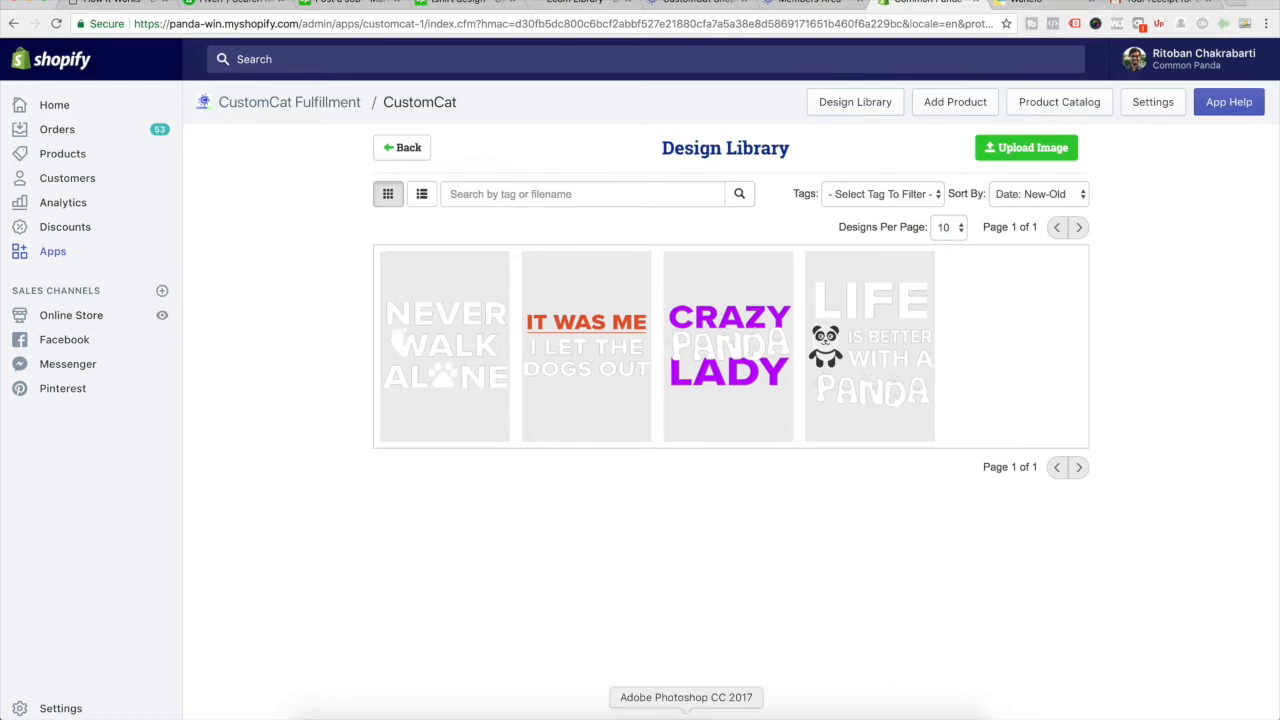
Step: Switch to Photoshop and preview the DOGS BECAUSE PEOPLE SUCK text with and without the black Rounded Rectangle 1 background, leaving the background hidden
click(686, 714)
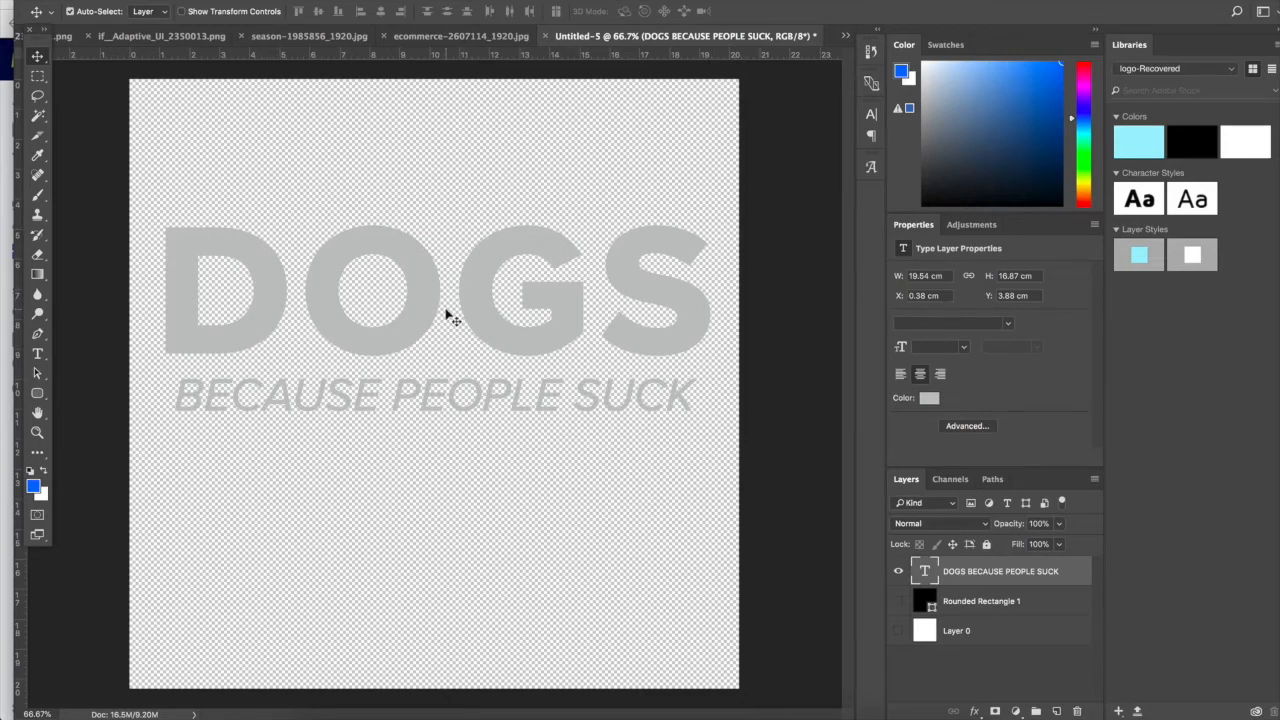
click(899, 601)
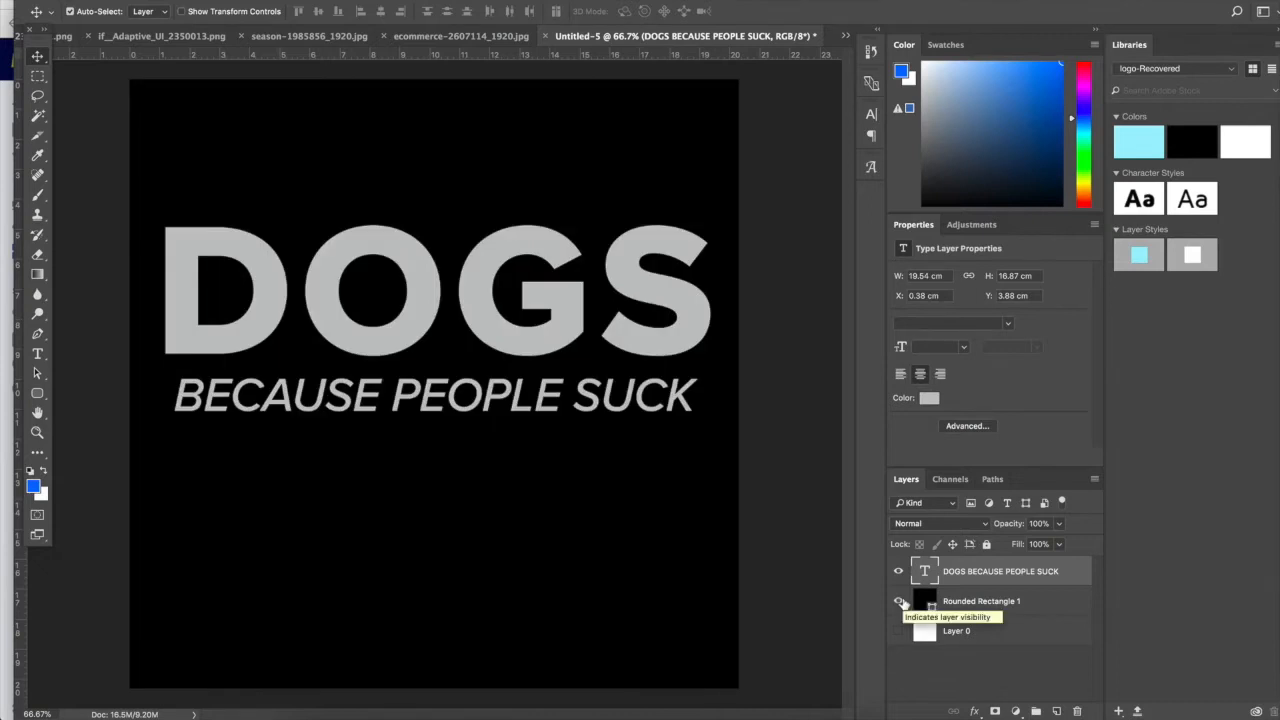
click(899, 601)
click(899, 601)
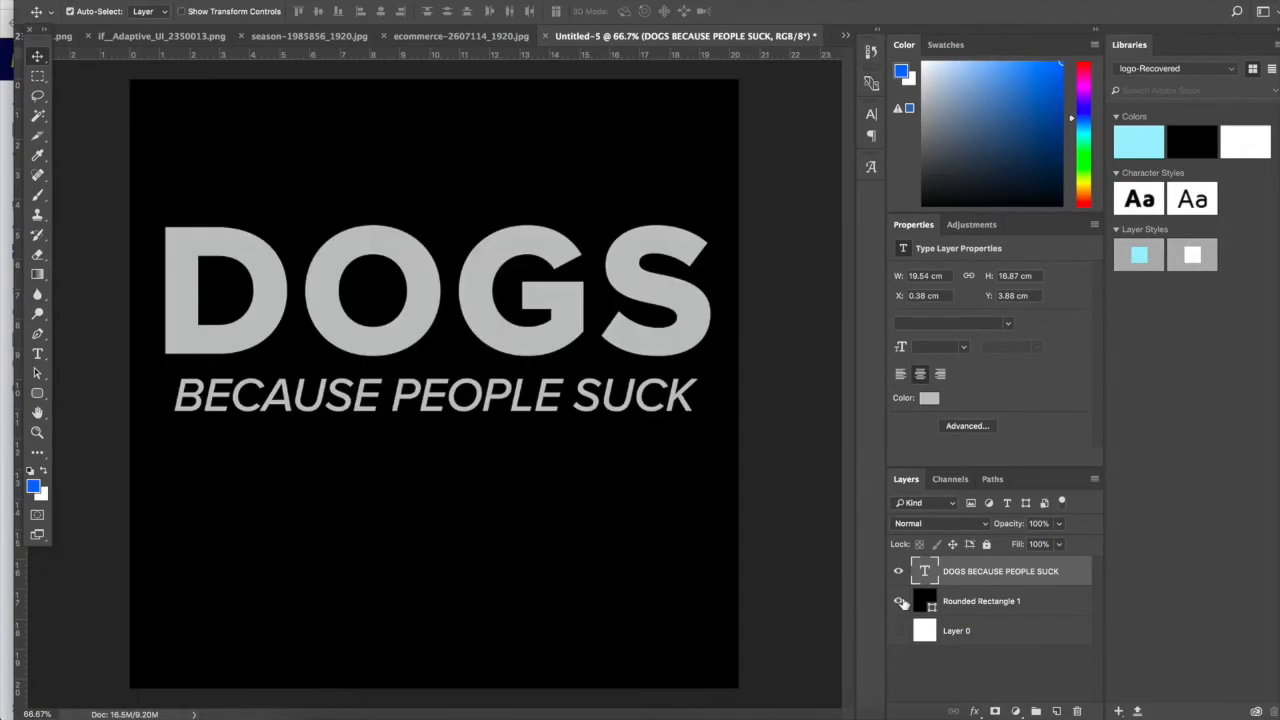
click(899, 601)
click(899, 601)
click(899, 601)
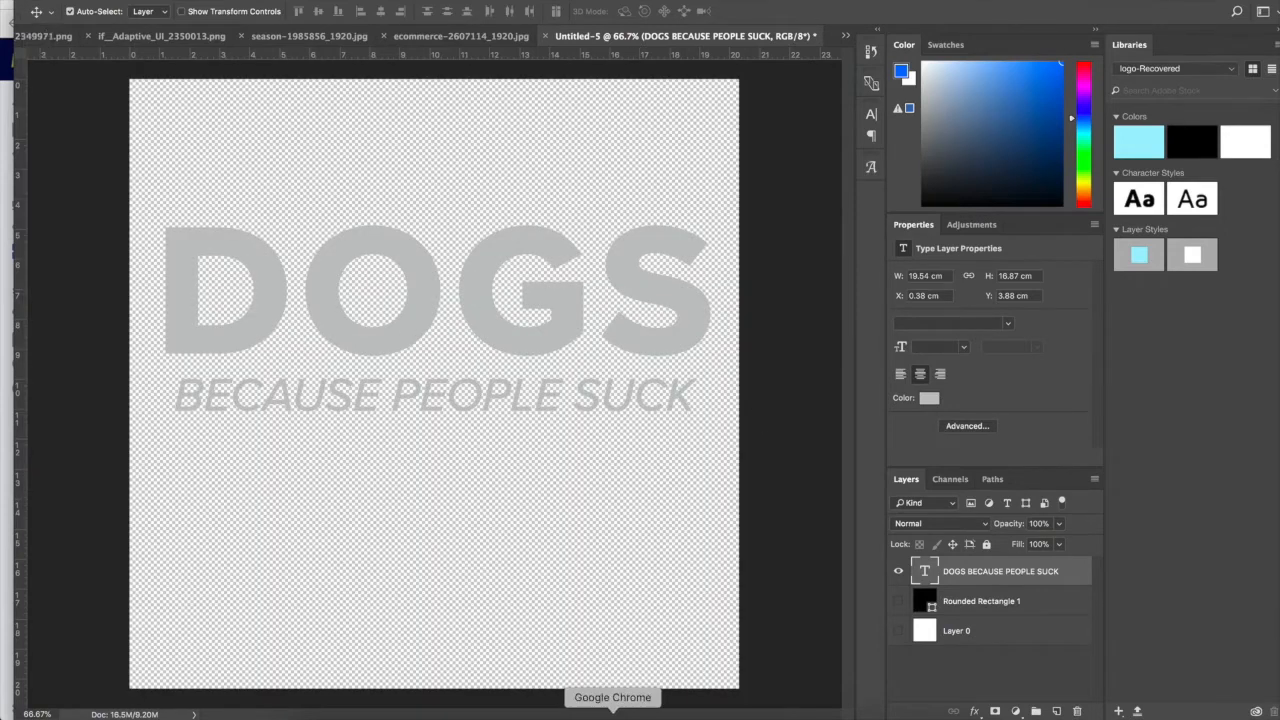
Step: Return to CustomCat in Chrome, agree to the image upload terms, and add dogs-because-people-suck.png from the Downloads folder
click(614, 712)
click(1057, 147)
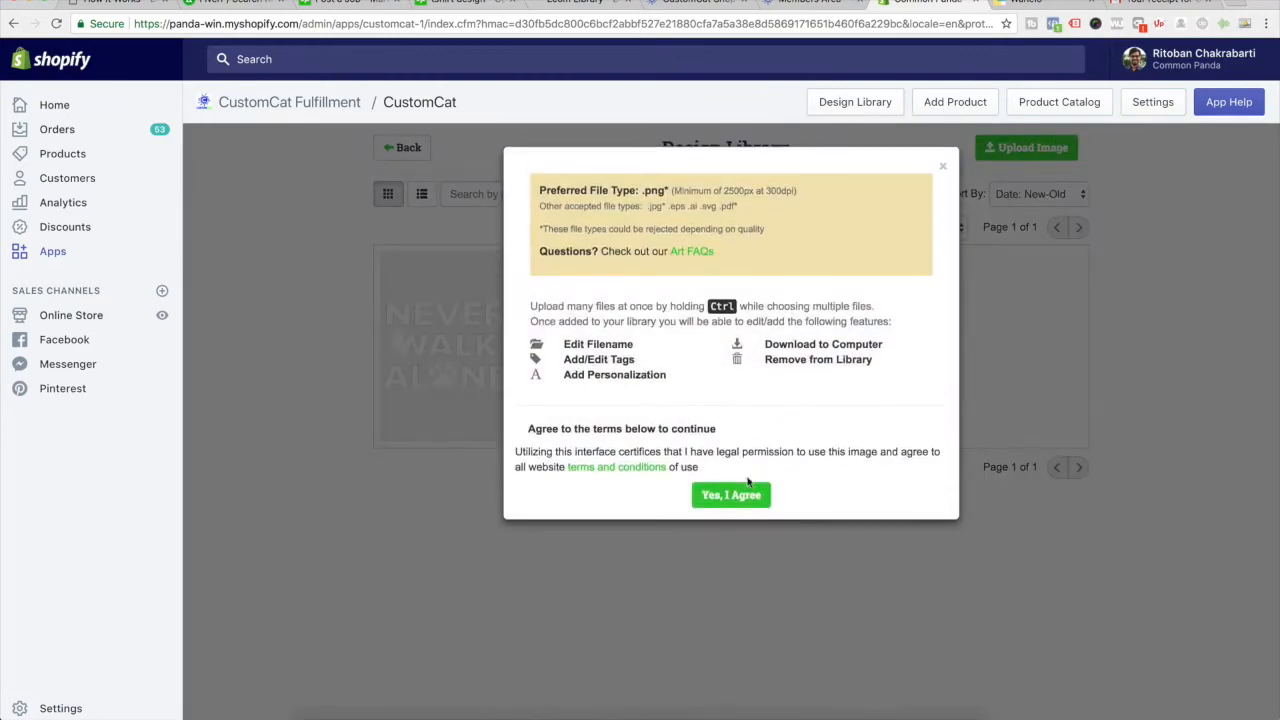
click(748, 496)
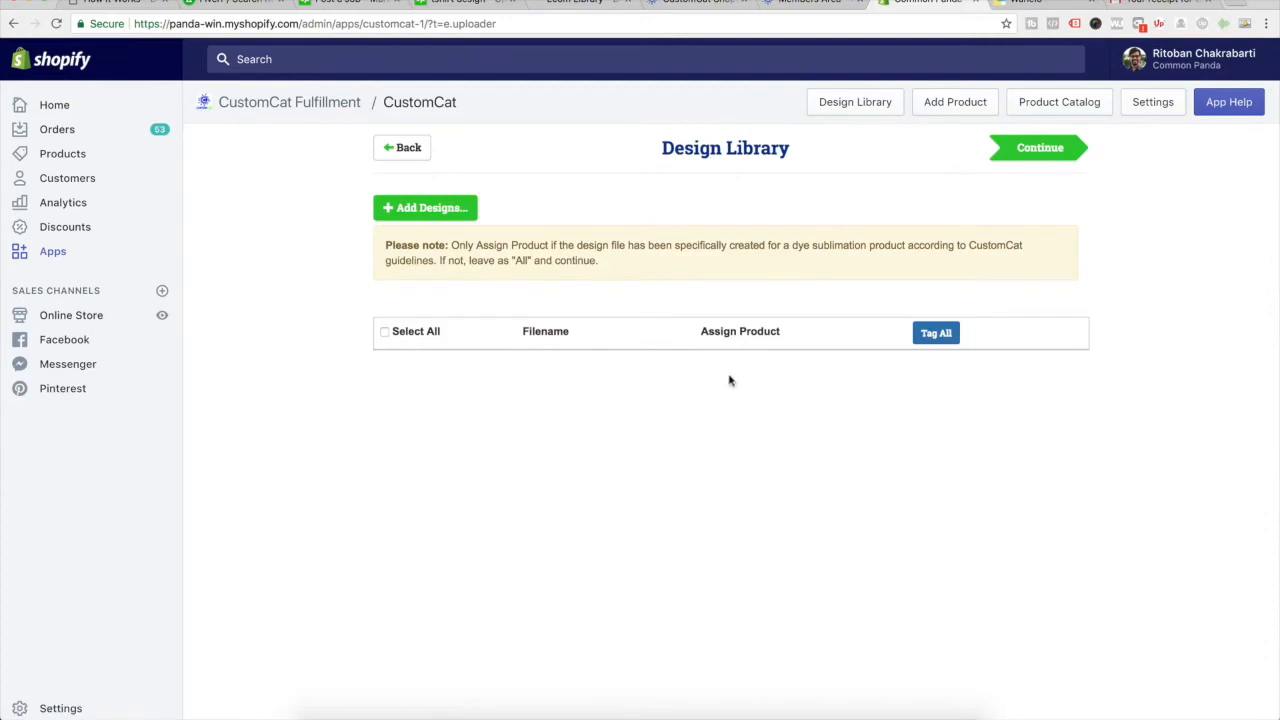
click(455, 212)
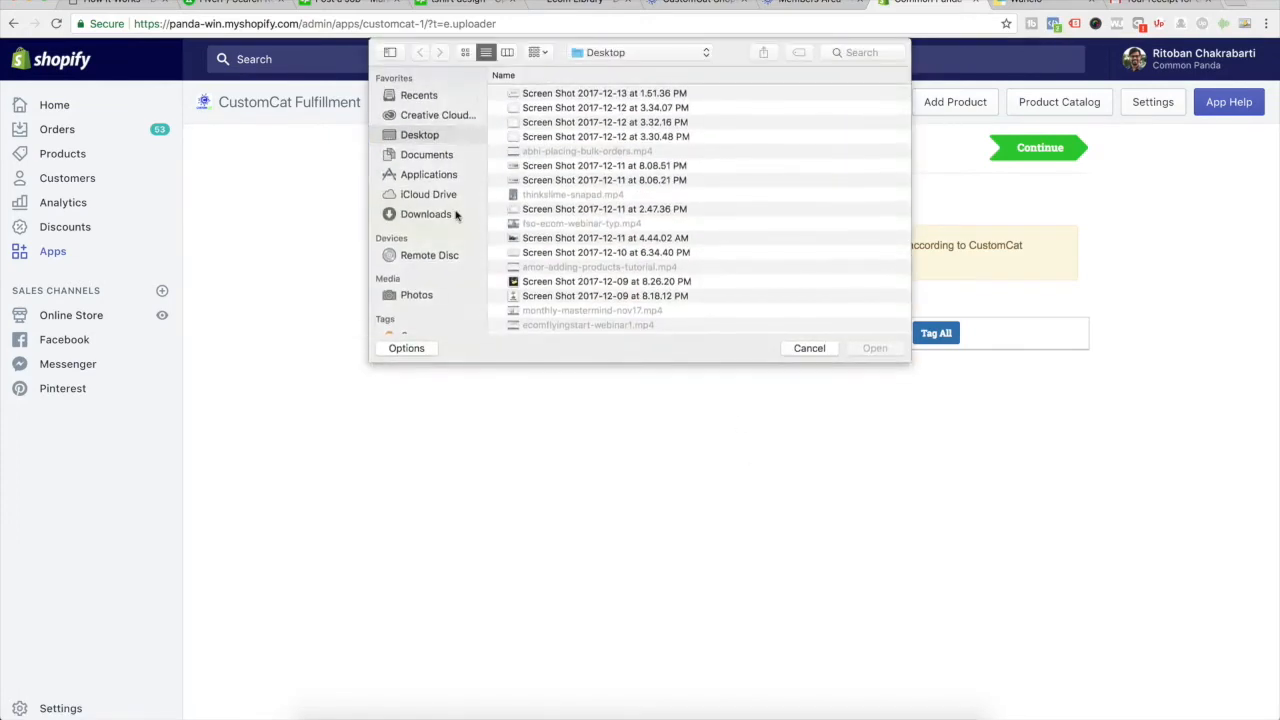
click(453, 214)
click(578, 94)
double_click(578, 94)
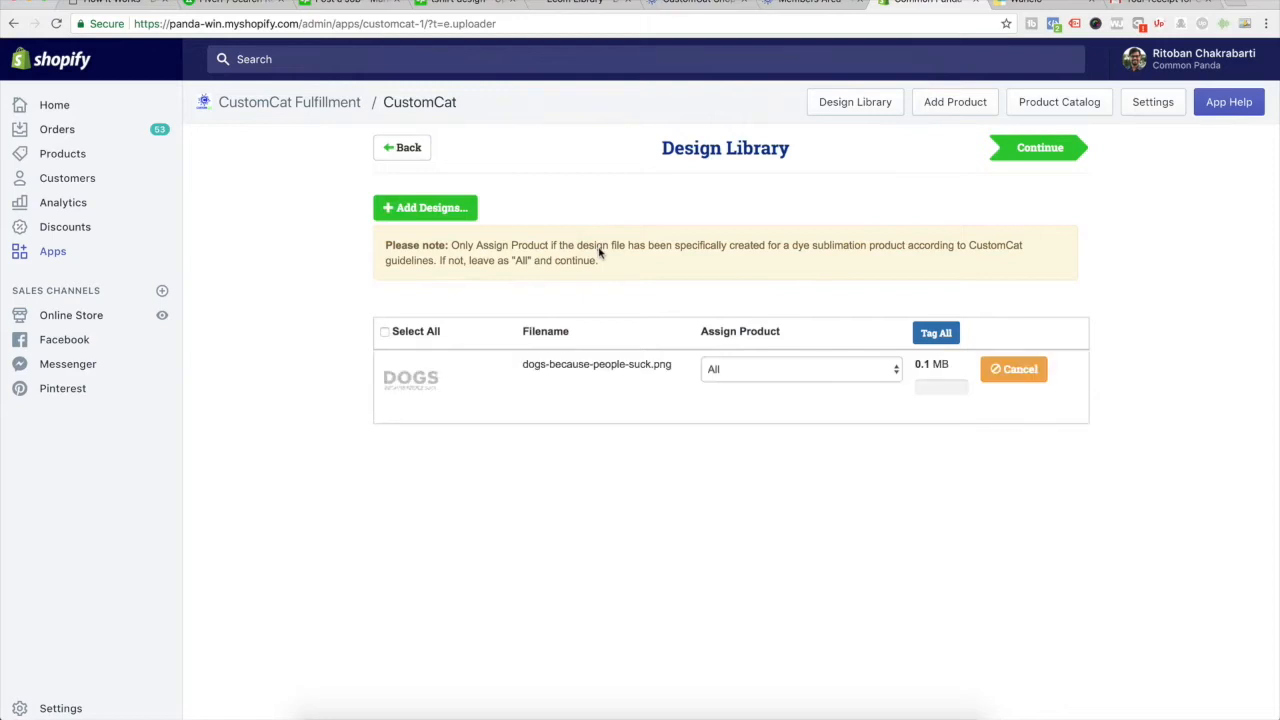
Step: Keep the design's product assignment at All and continue the upload into the Design Library
click(803, 371)
click(1053, 464)
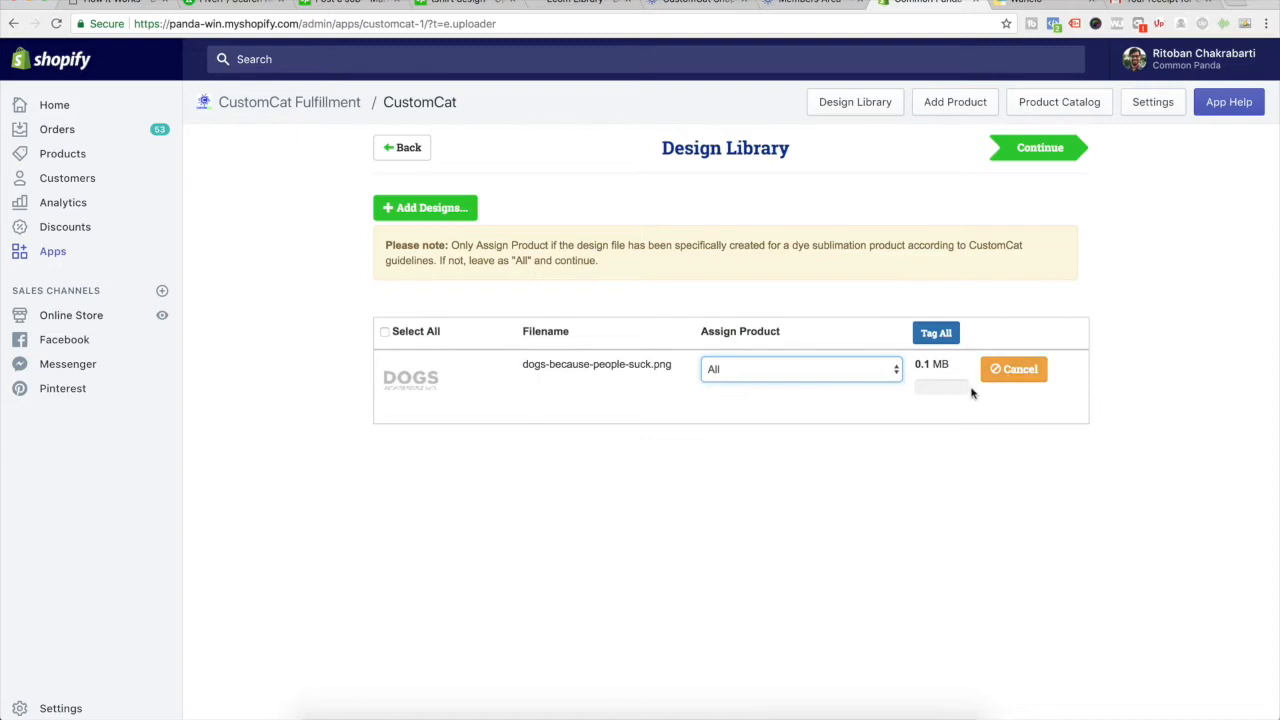
click(1047, 152)
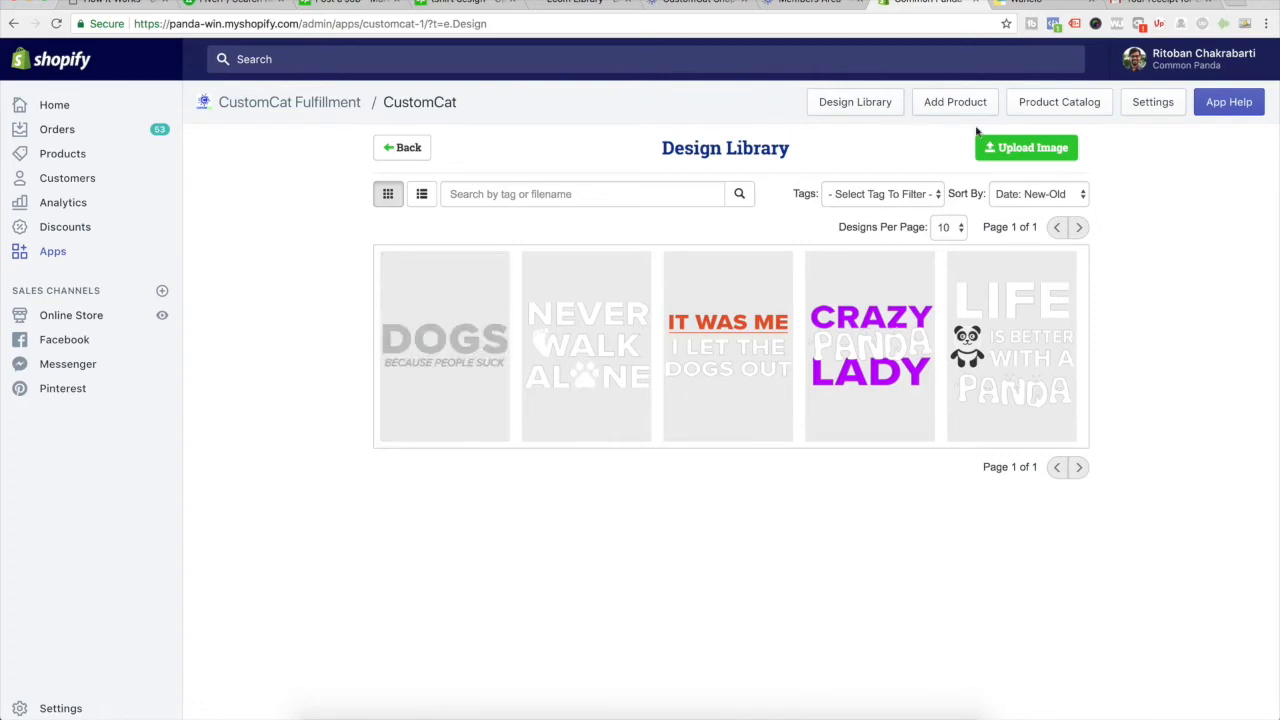
Step: Look through the Product Catalog's categories and open the Mens products
click(1045, 108)
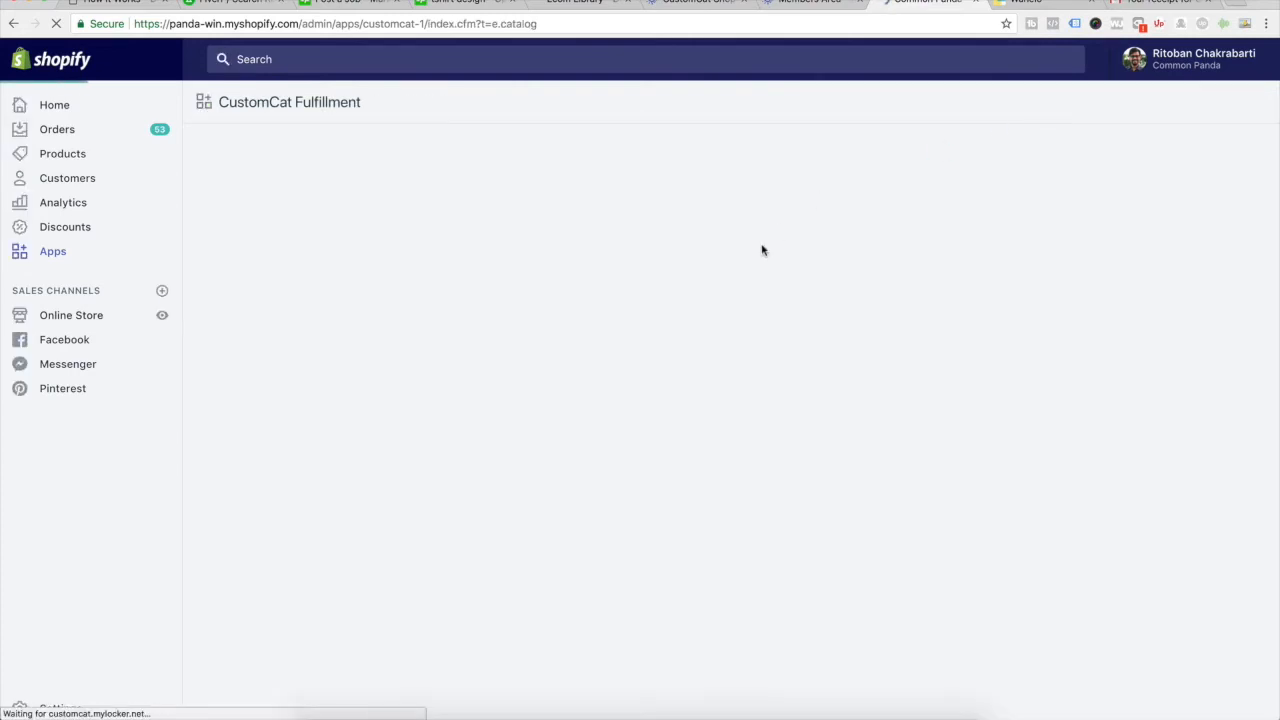
scroll(425, 369, down, 5)
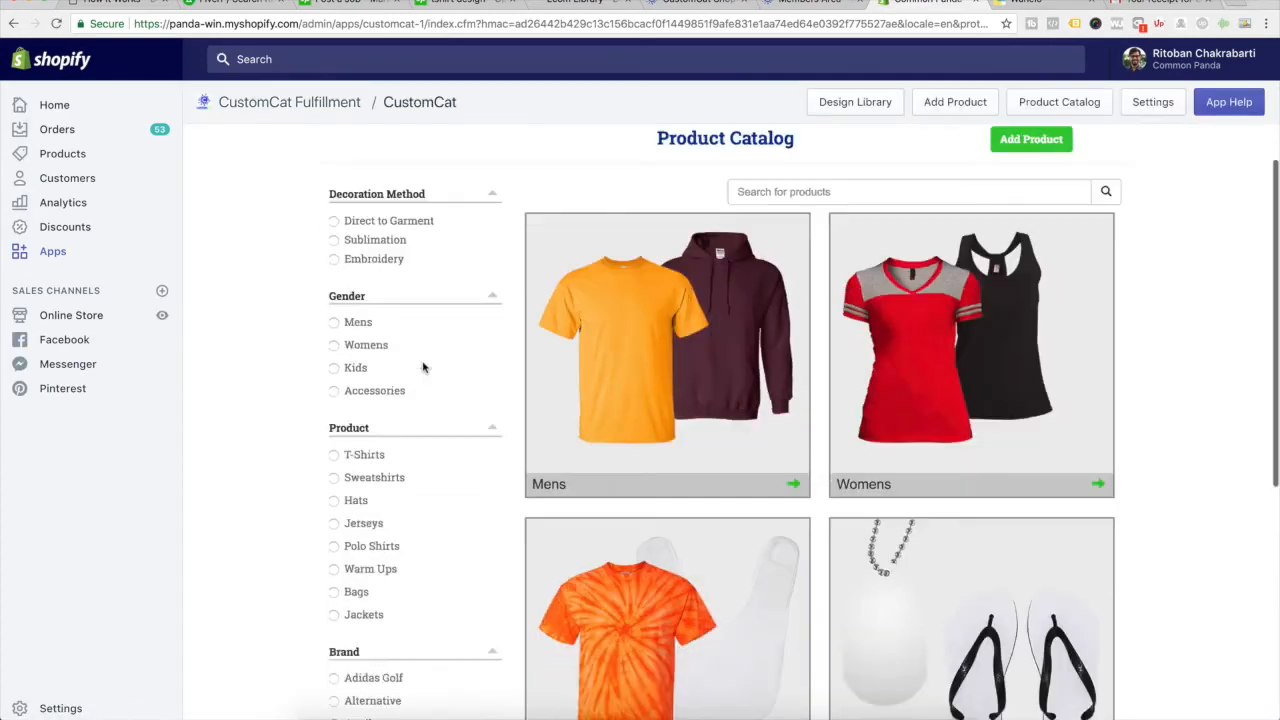
scroll(676, 359, down, 4)
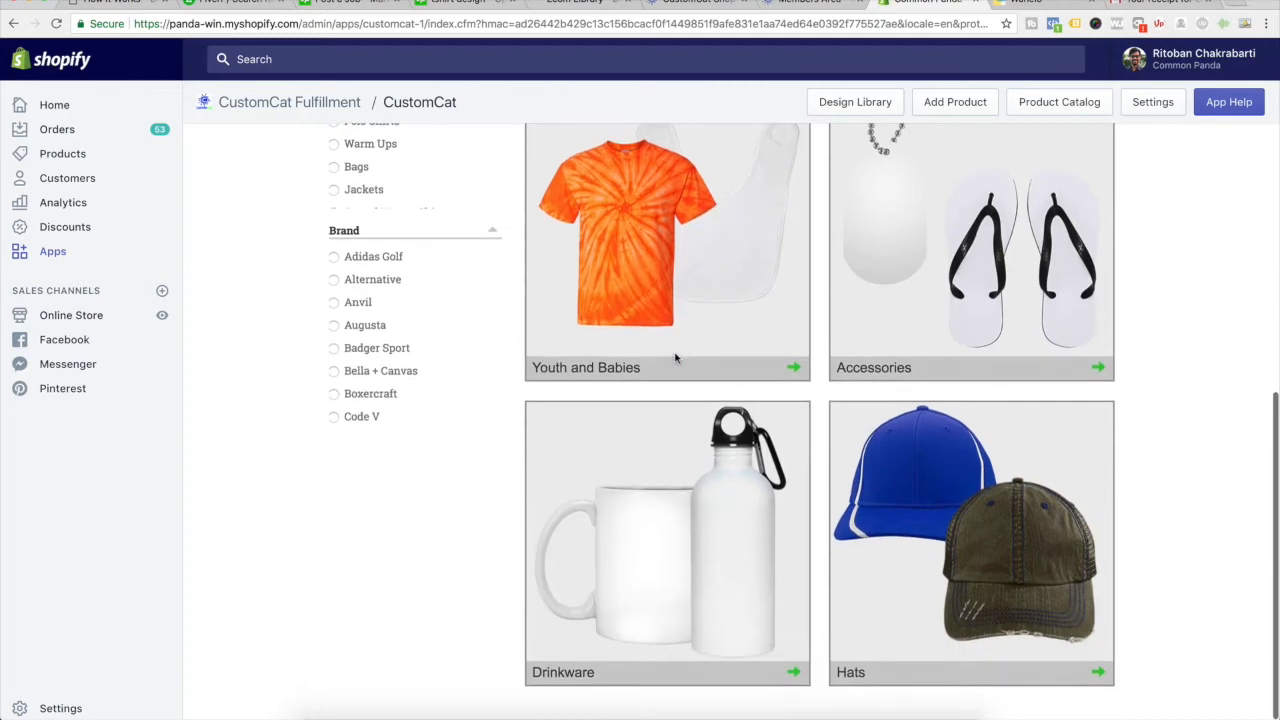
scroll(676, 358, up, 6)
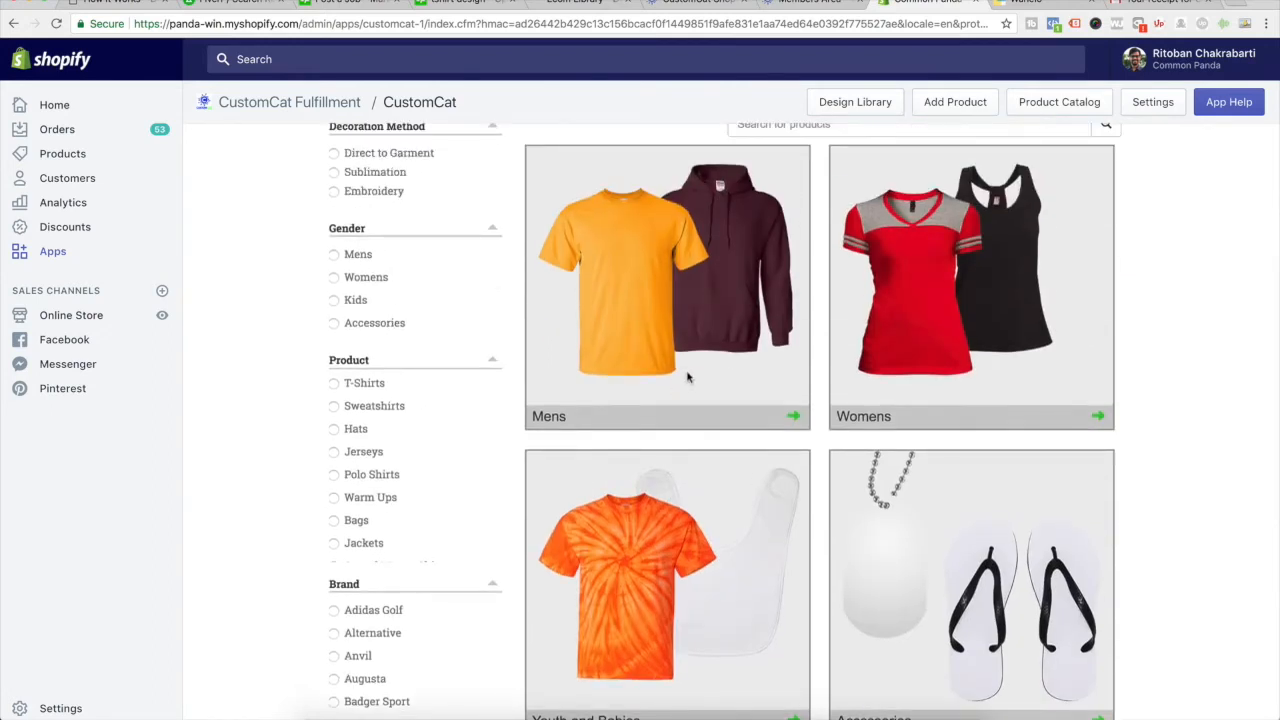
click(678, 302)
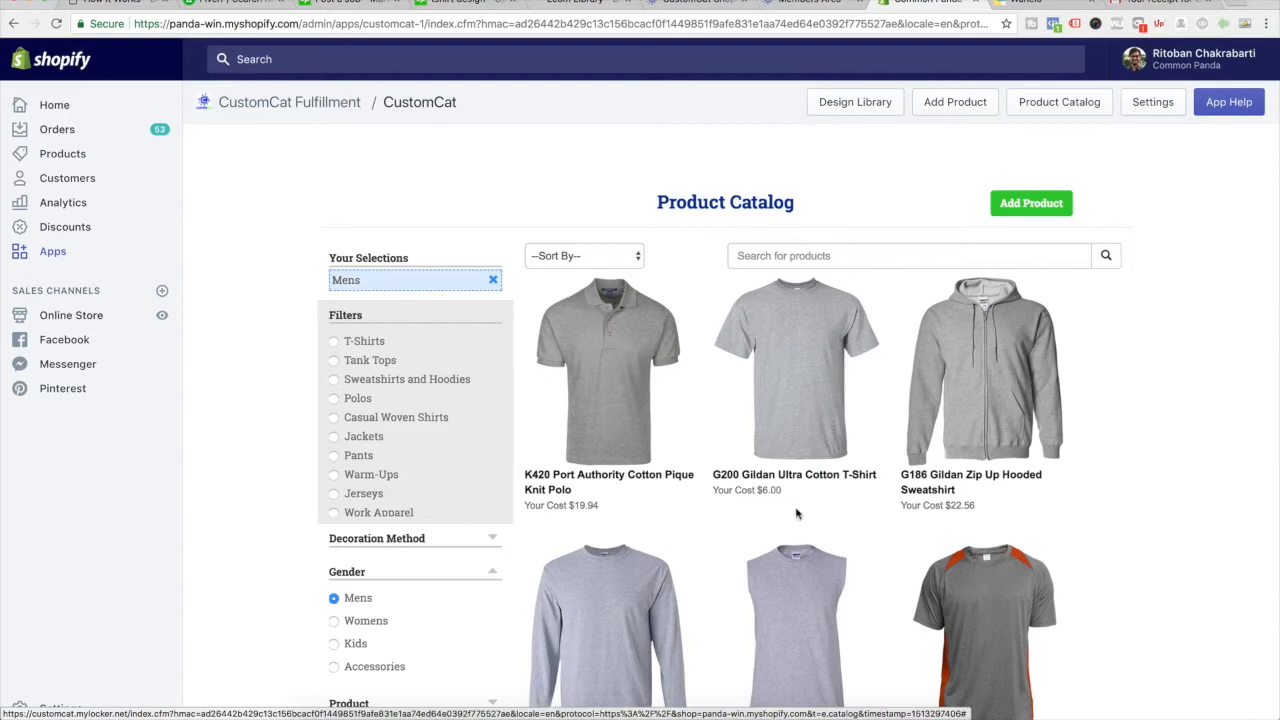
Step: Sort the men's products by Base Cost: Low-High and look through their costs
click(608, 258)
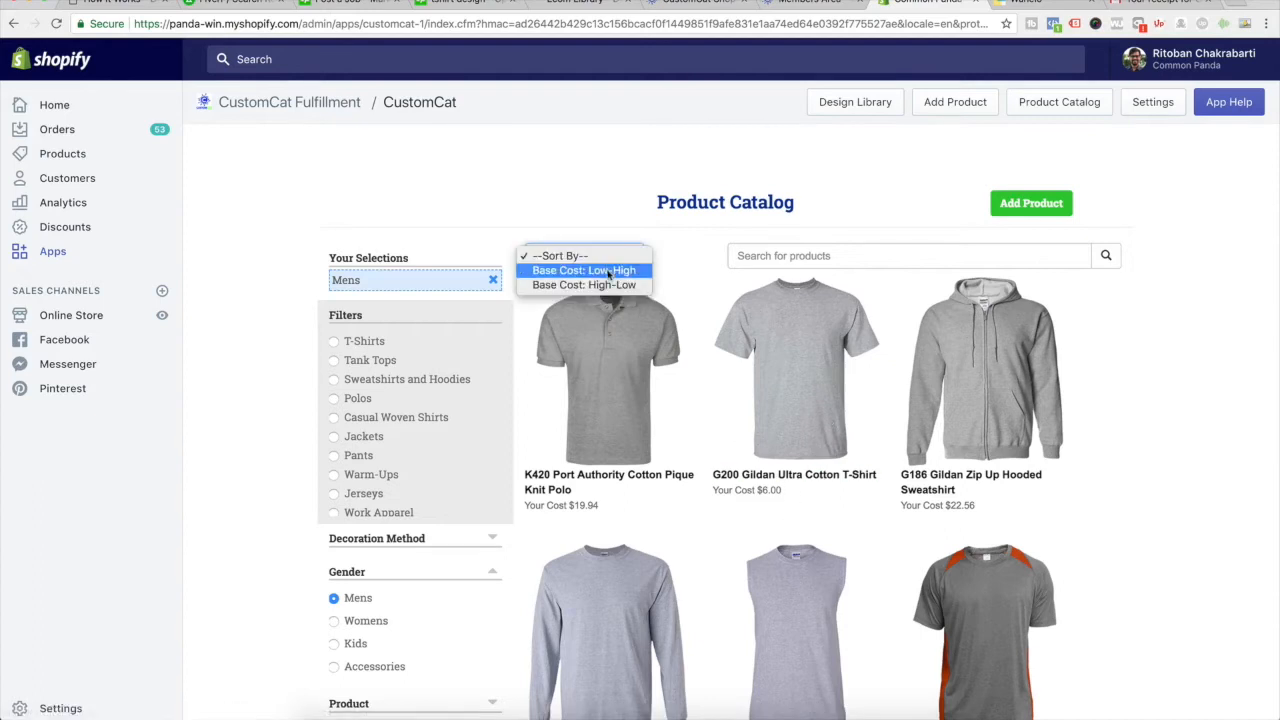
click(600, 270)
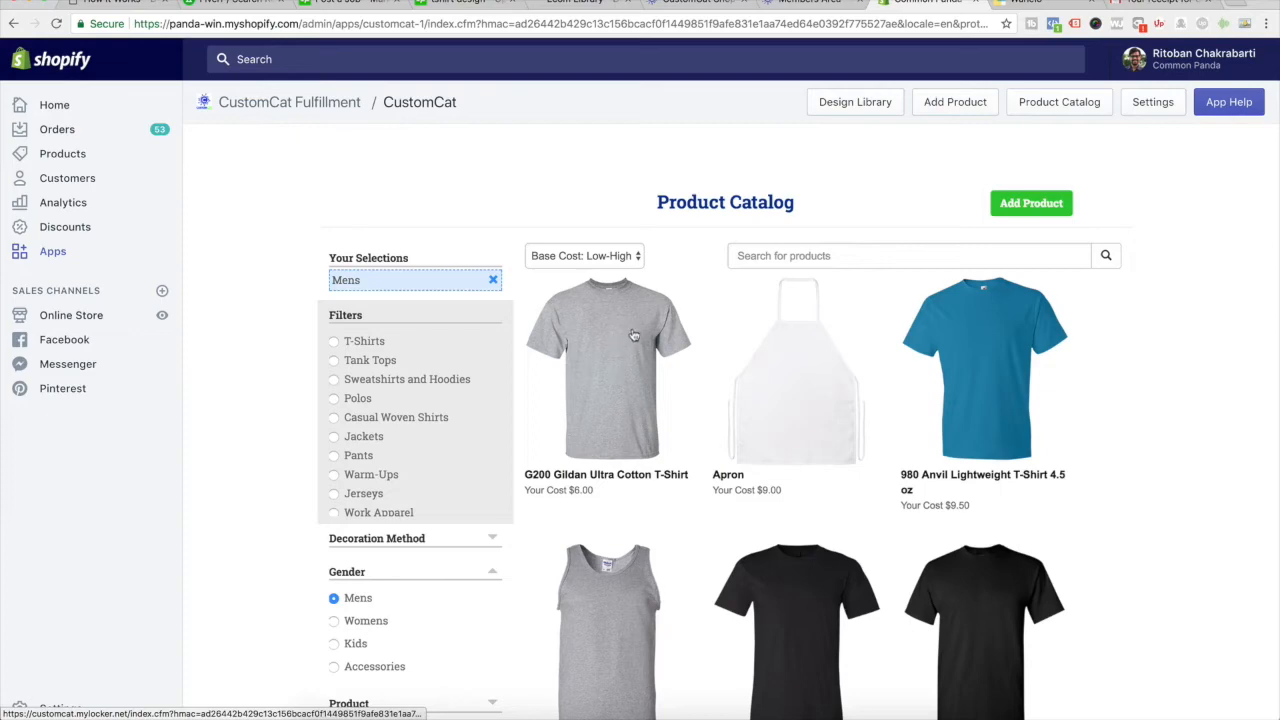
scroll(633, 335, down, 20)
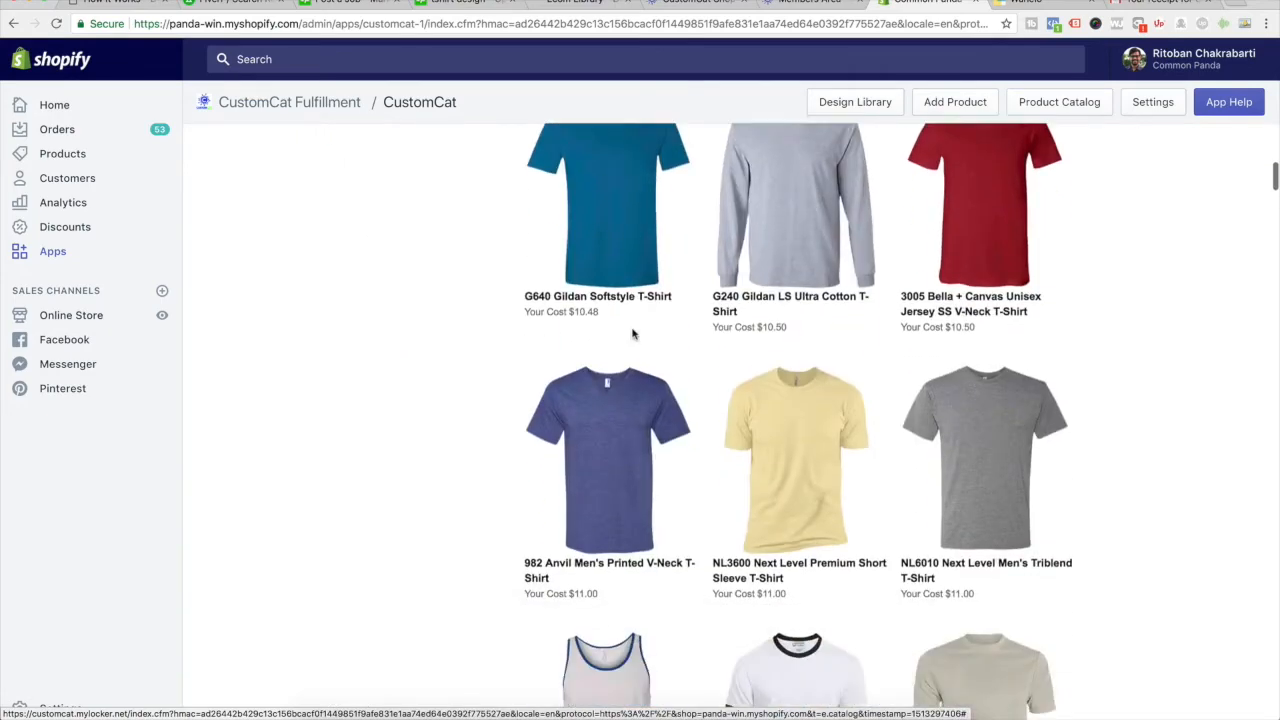
scroll(632, 333, up, 20)
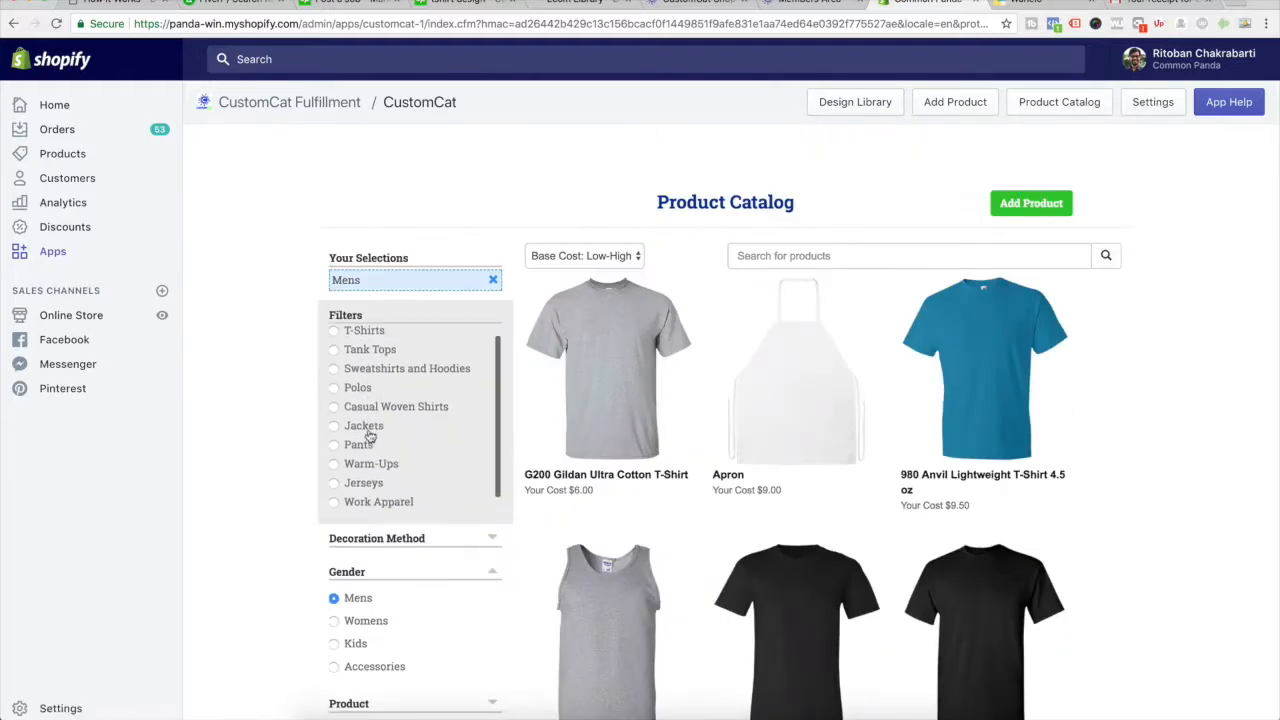
Step: Review the catalog's filters, expanding the Product filter to examine the available product types
scroll(368, 435, down, 3)
scroll(370, 437, down, 3)
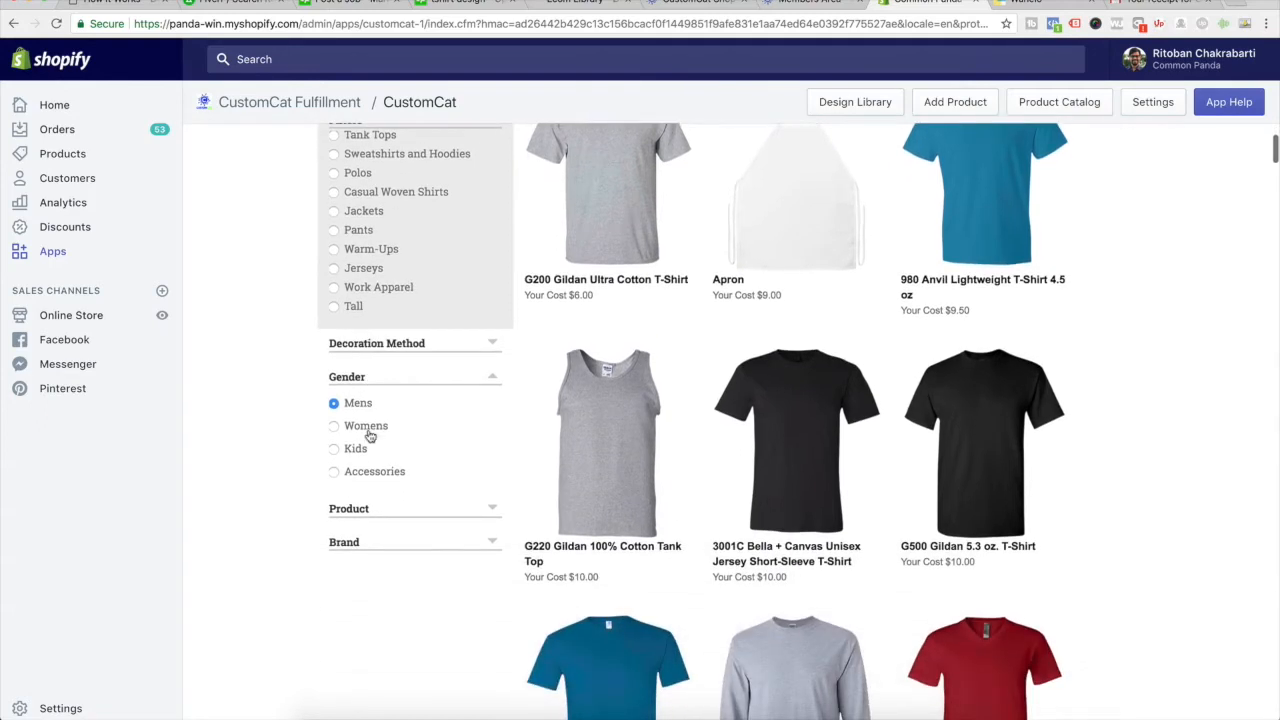
click(360, 512)
scroll(366, 513, down, 3)
scroll(366, 540, down, 5)
scroll(380, 606, up, 1)
scroll(380, 614, down, 5)
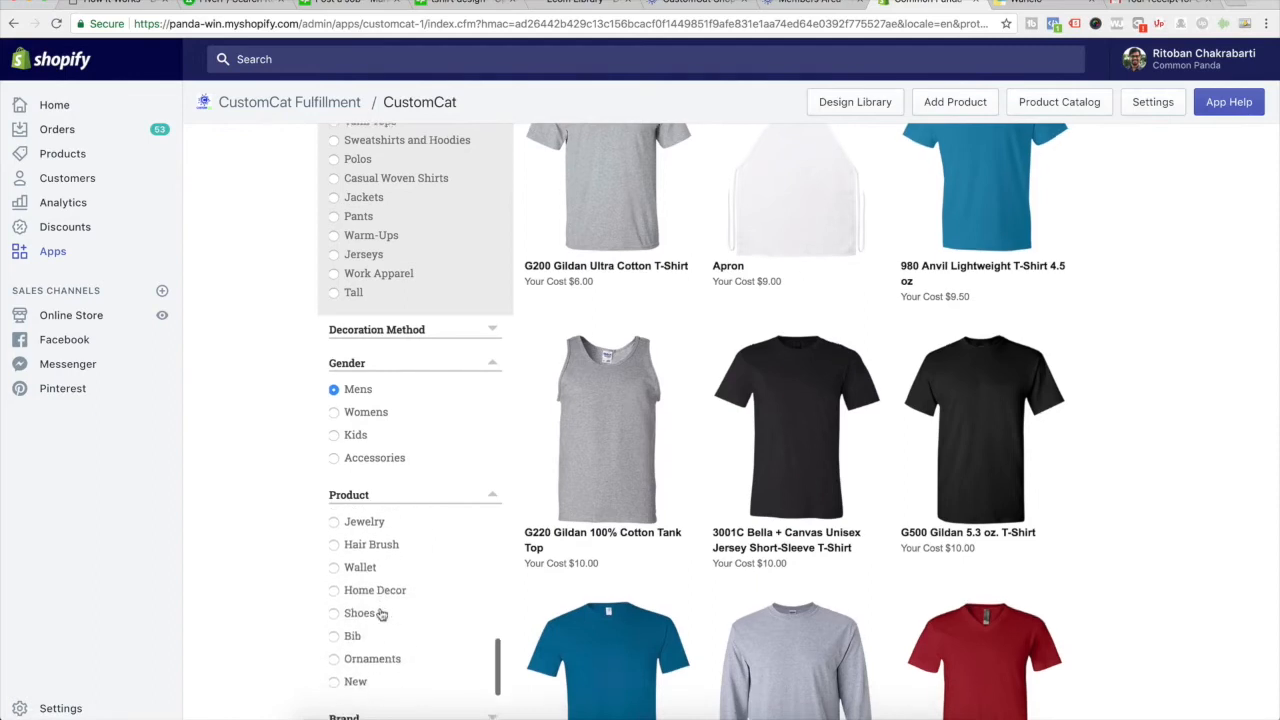
scroll(380, 614, up, 10)
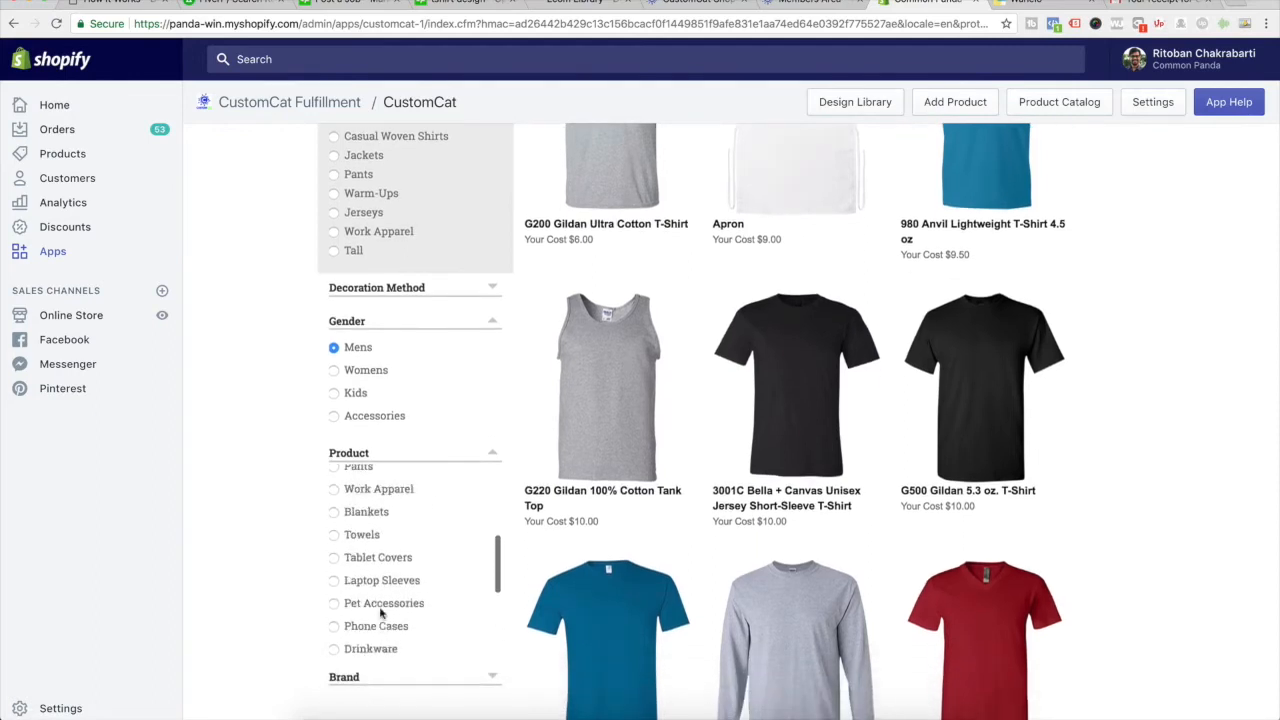
scroll(380, 612, up, 6)
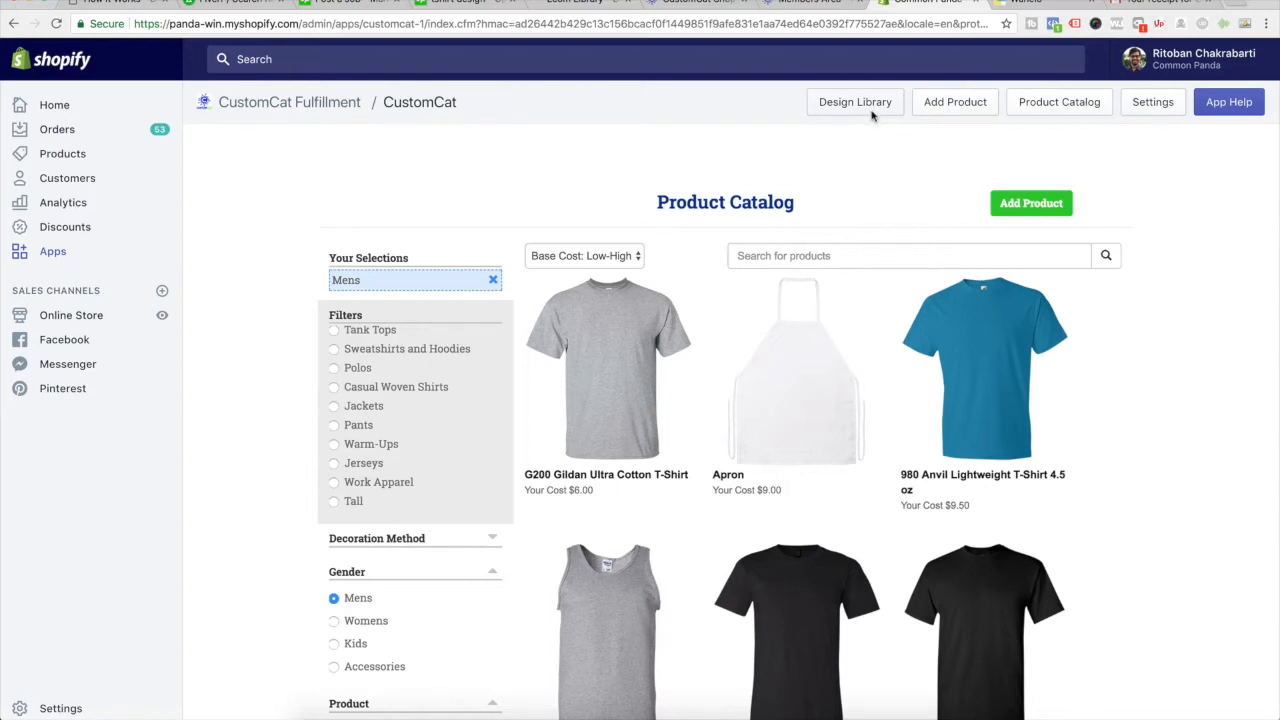
scroll(560, 348, down, 3)
scroll(409, 640, down, 3)
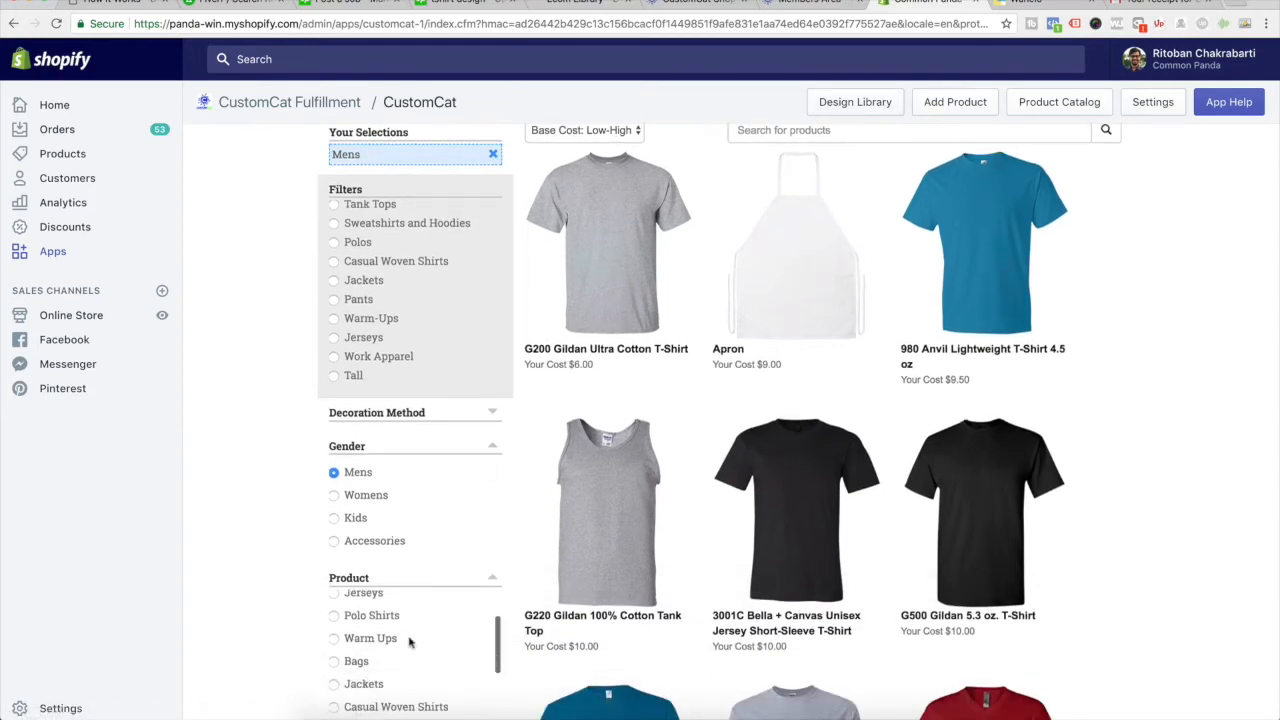
scroll(665, 682, up, 3)
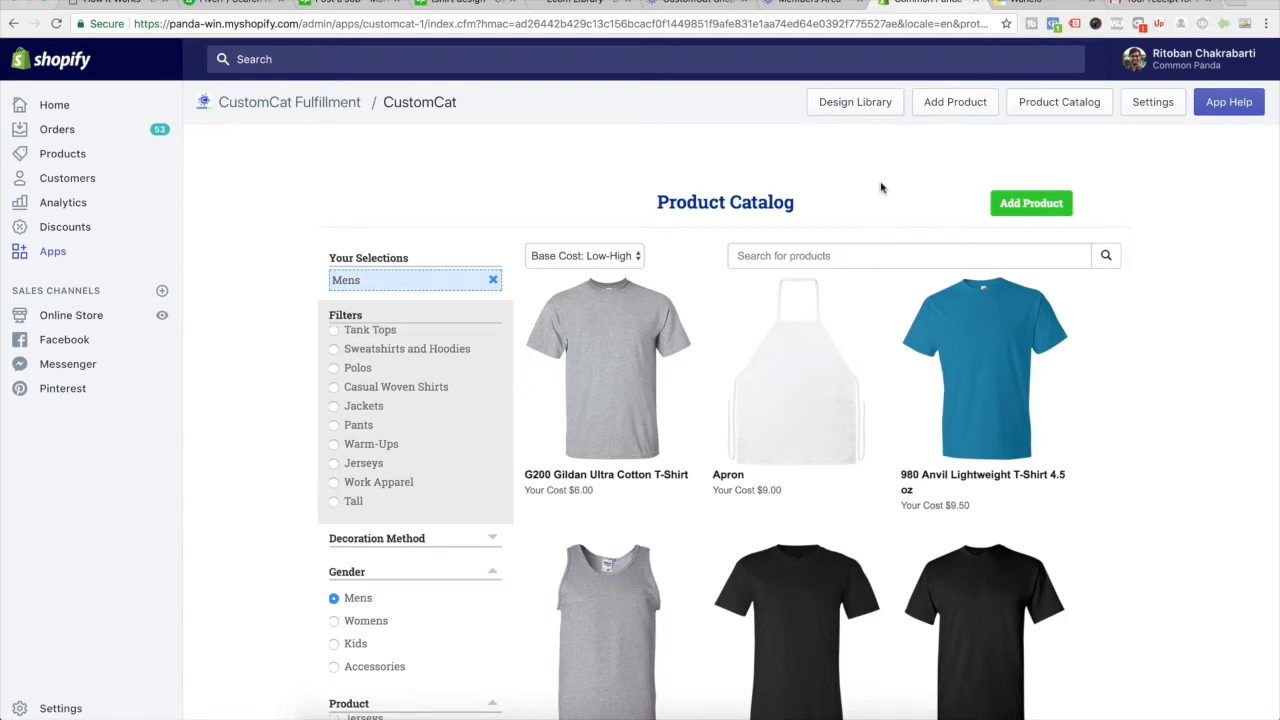
Step: Start adding a product with the Direct to Garment decoration method and Front Only design placement
click(962, 108)
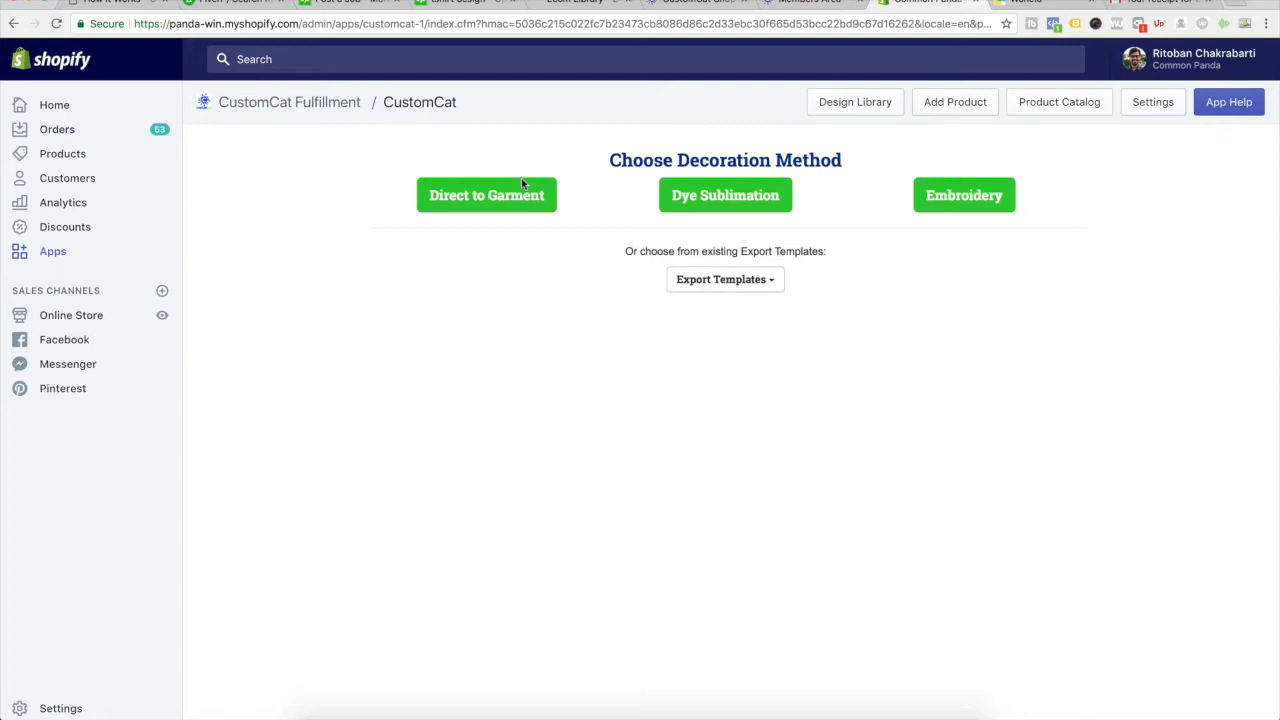
click(519, 210)
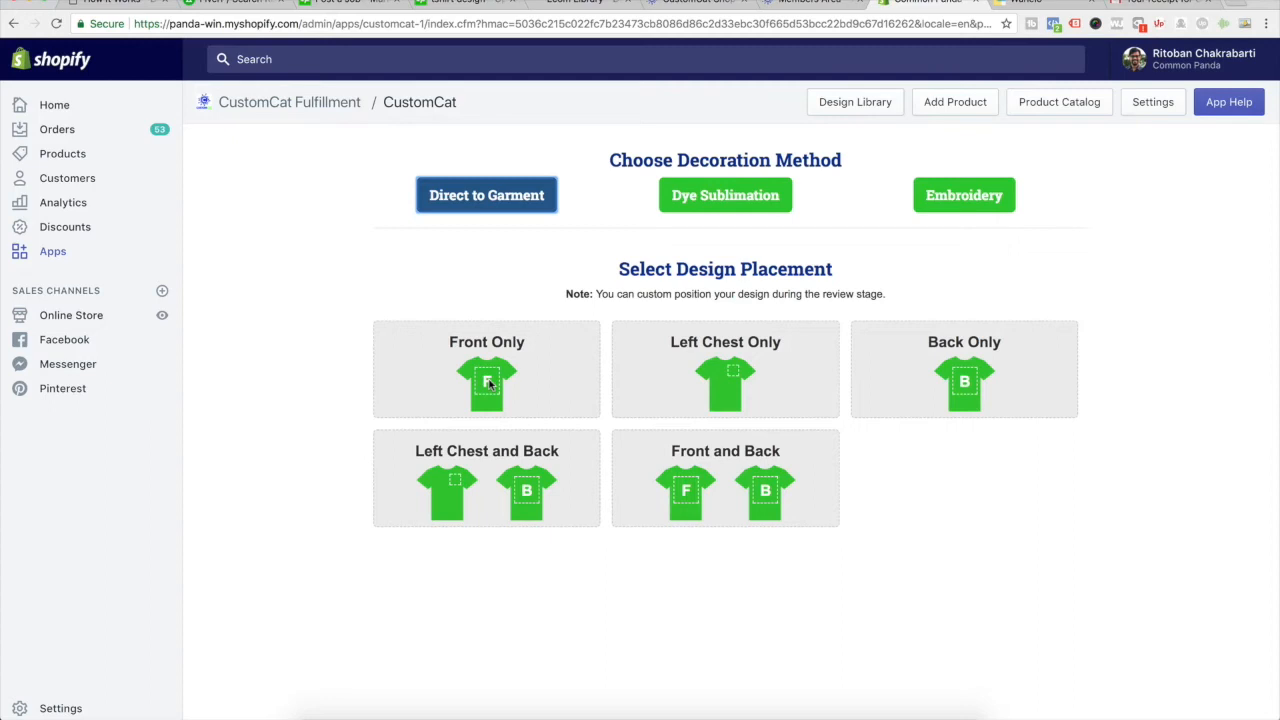
click(488, 383)
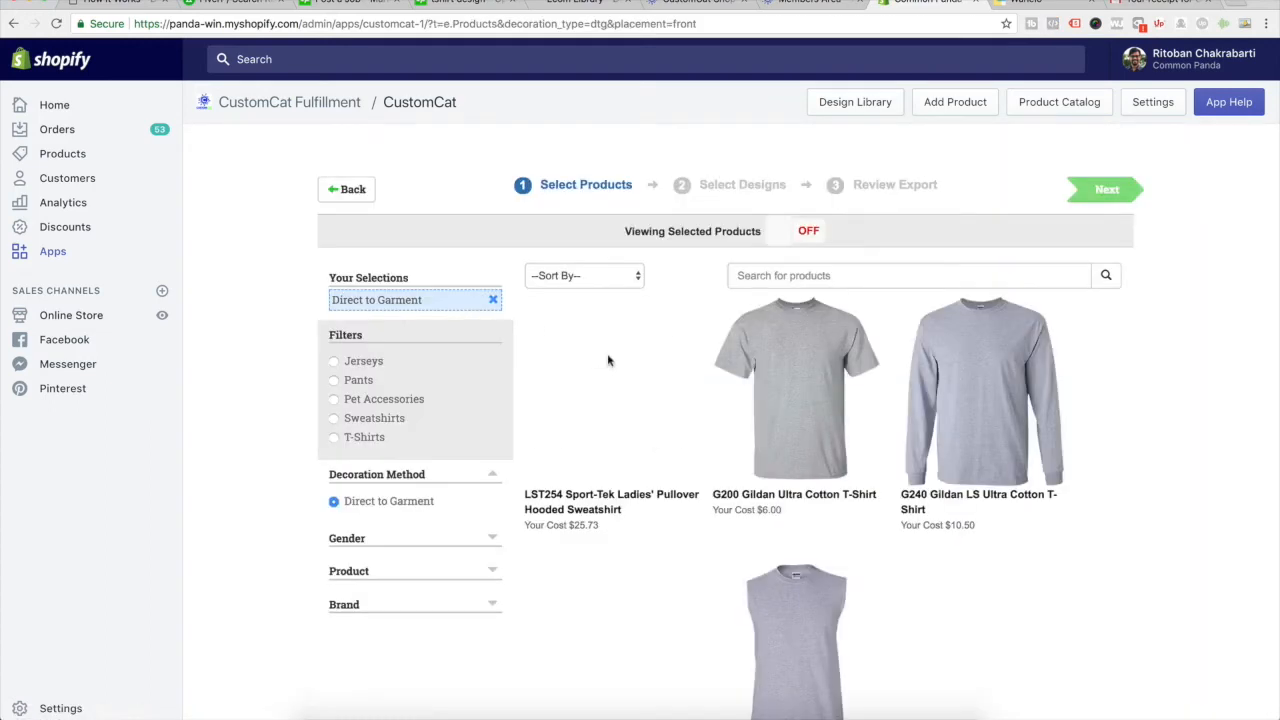
Step: Select the G200 Gildan Ultra Cotton T-Shirt and set its product title to "DOGS (because people suck)"
click(815, 387)
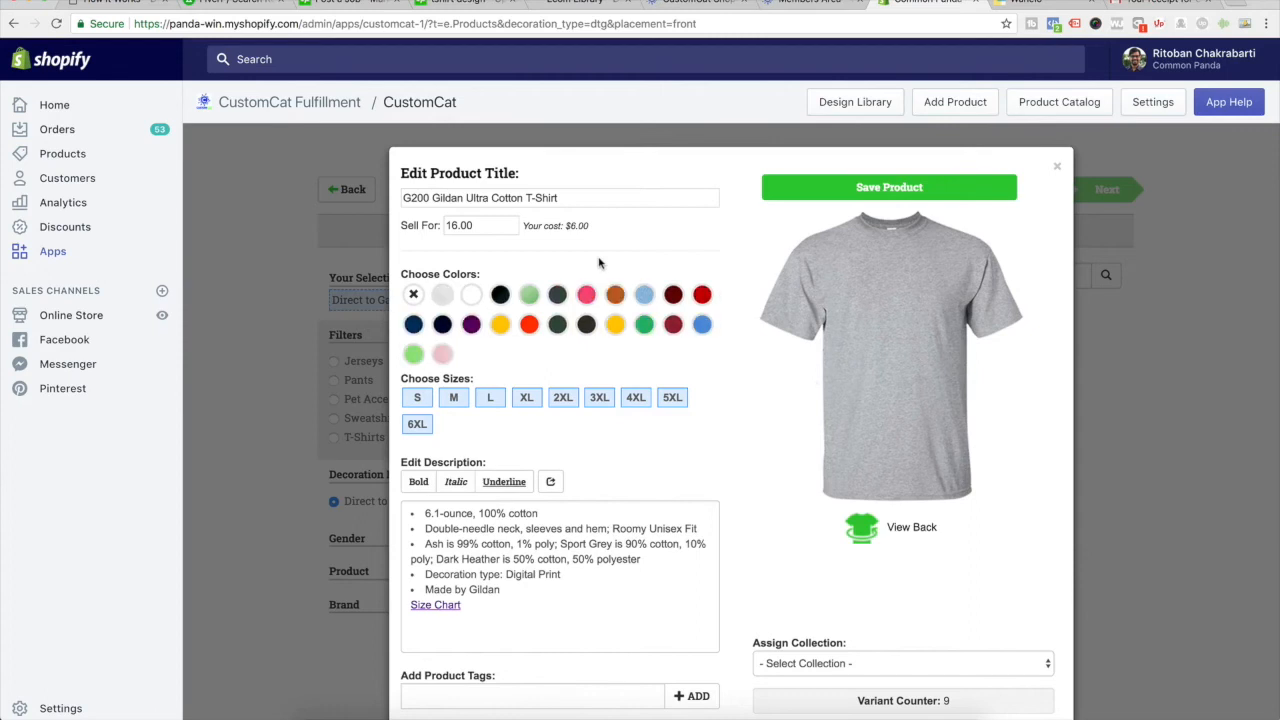
triple_click(553, 196)
text(D)
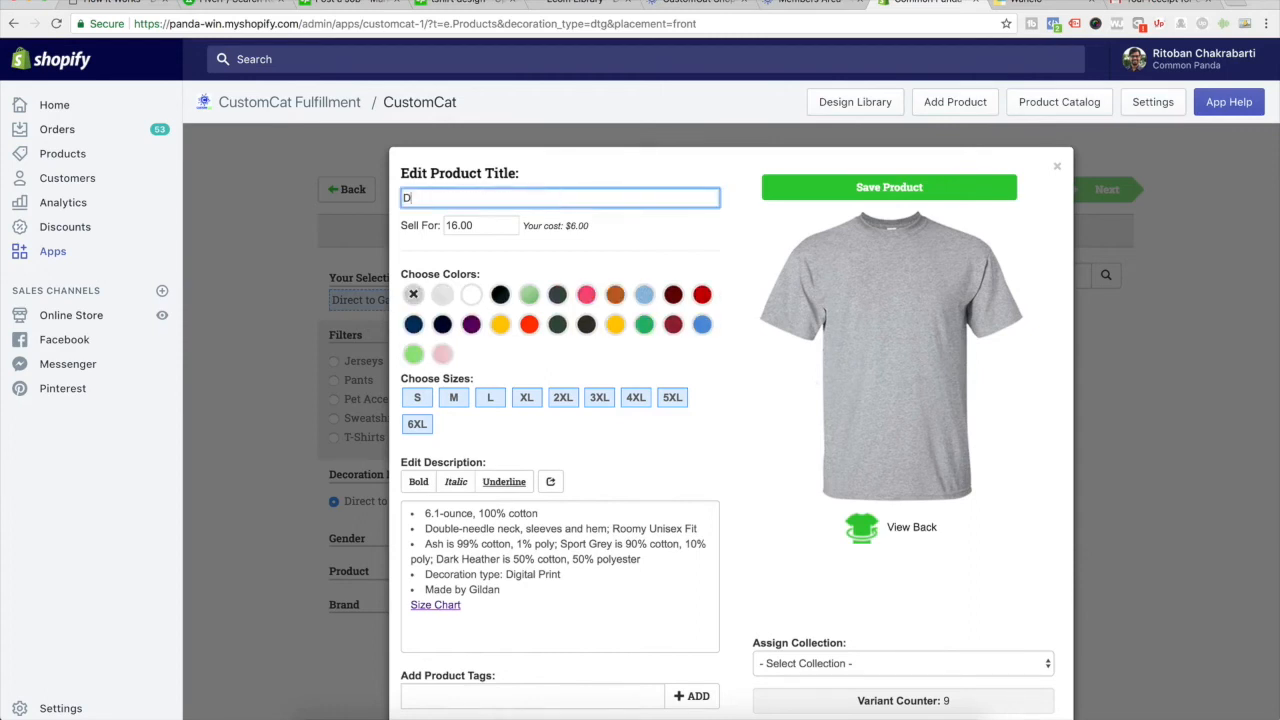
text(OGS (because people suck))
click(630, 256)
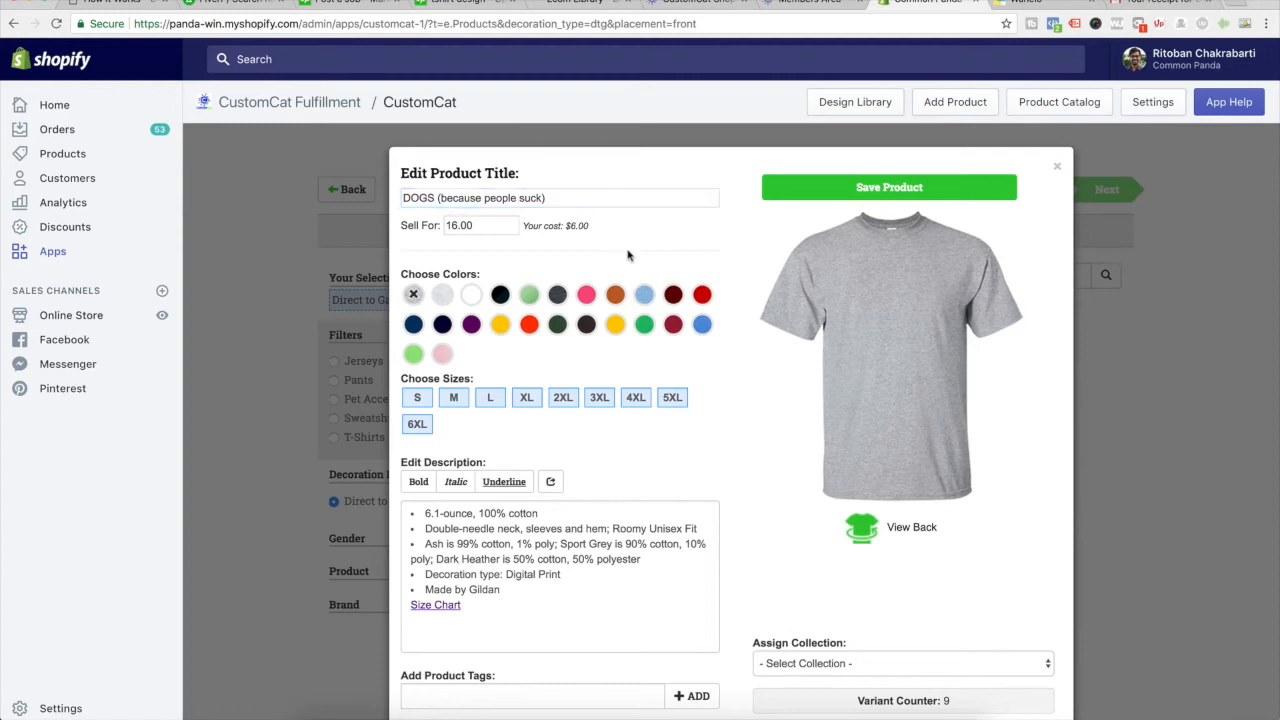
Step: Set the t-shirt's selling price to 24.95
drag(458, 225, 422, 225)
text(2495)
key(BackSpace)
key(BackSpace)
key(BackSpace)
text(4)
key(BackSpace)
text(95)
click(588, 226)
Step: Choose black, blue and purple as the t-shirt's colors and deselect the default grey
click(500, 295)
click(415, 296)
click(414, 325)
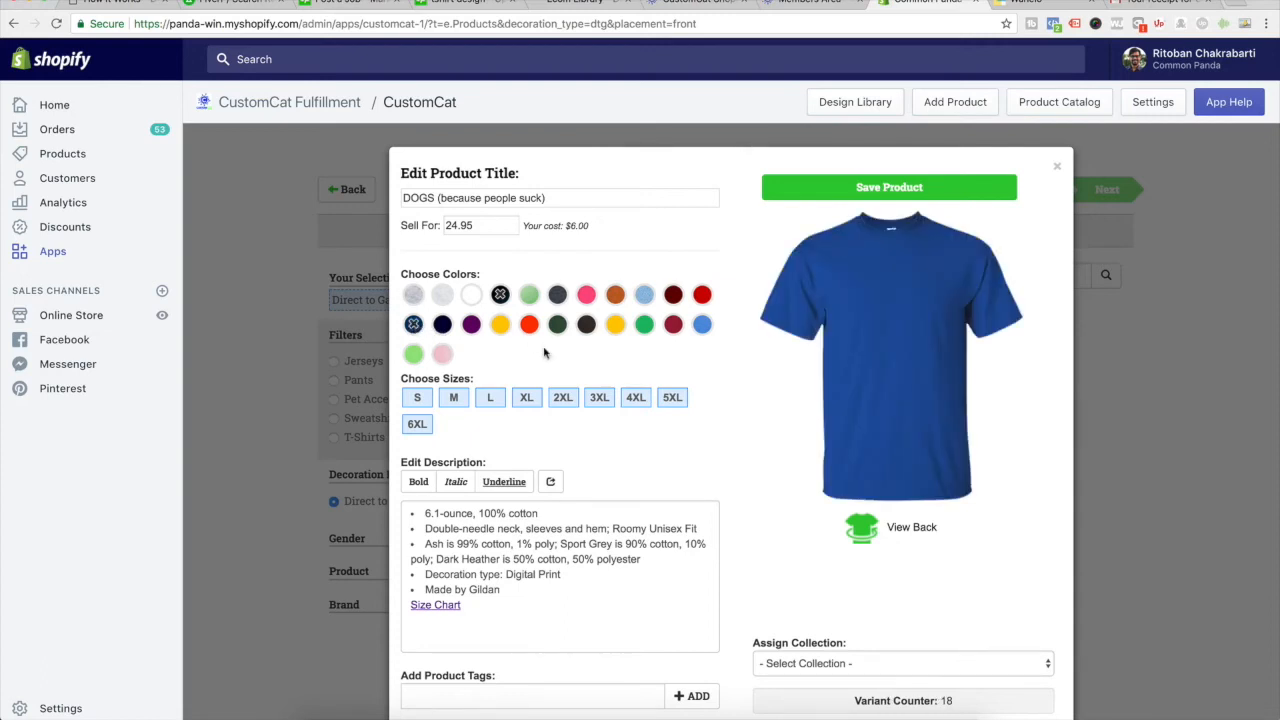
click(471, 326)
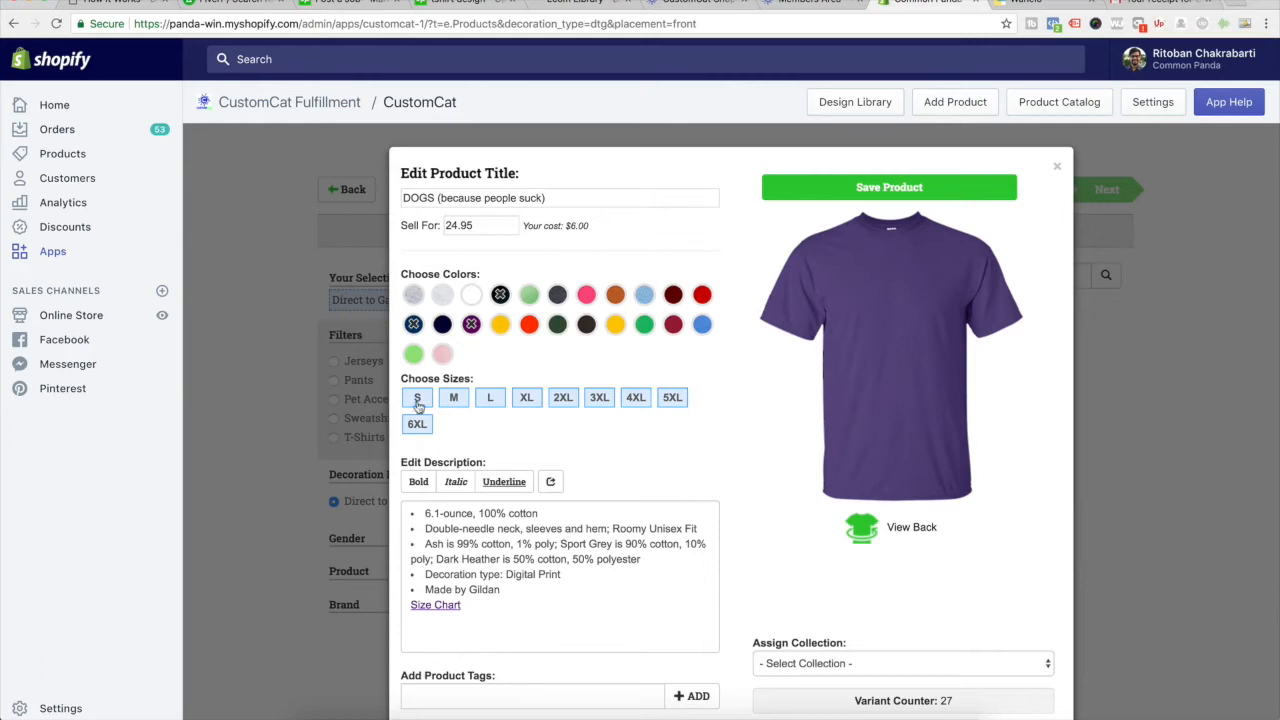
Step: Review the t-shirt's sizes and description, then save the product with its current settings
scroll(626, 422, down, 1)
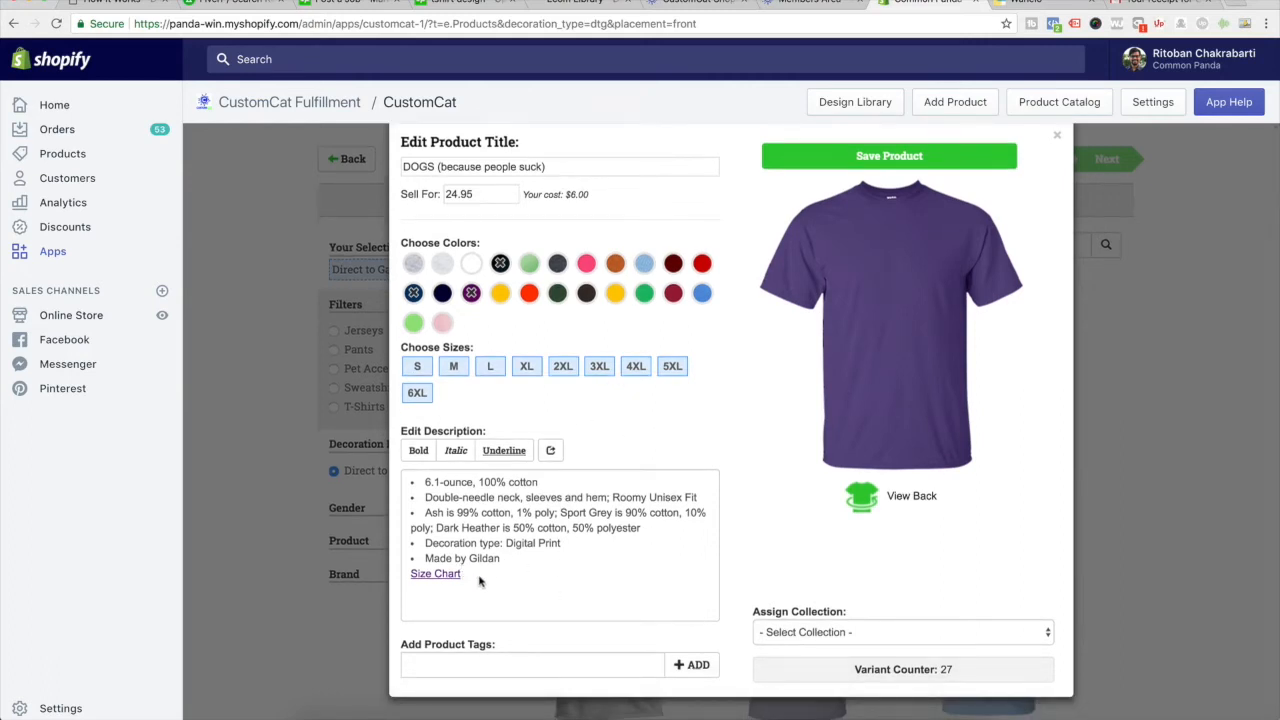
click(450, 579)
scroll(748, 566, down, 2)
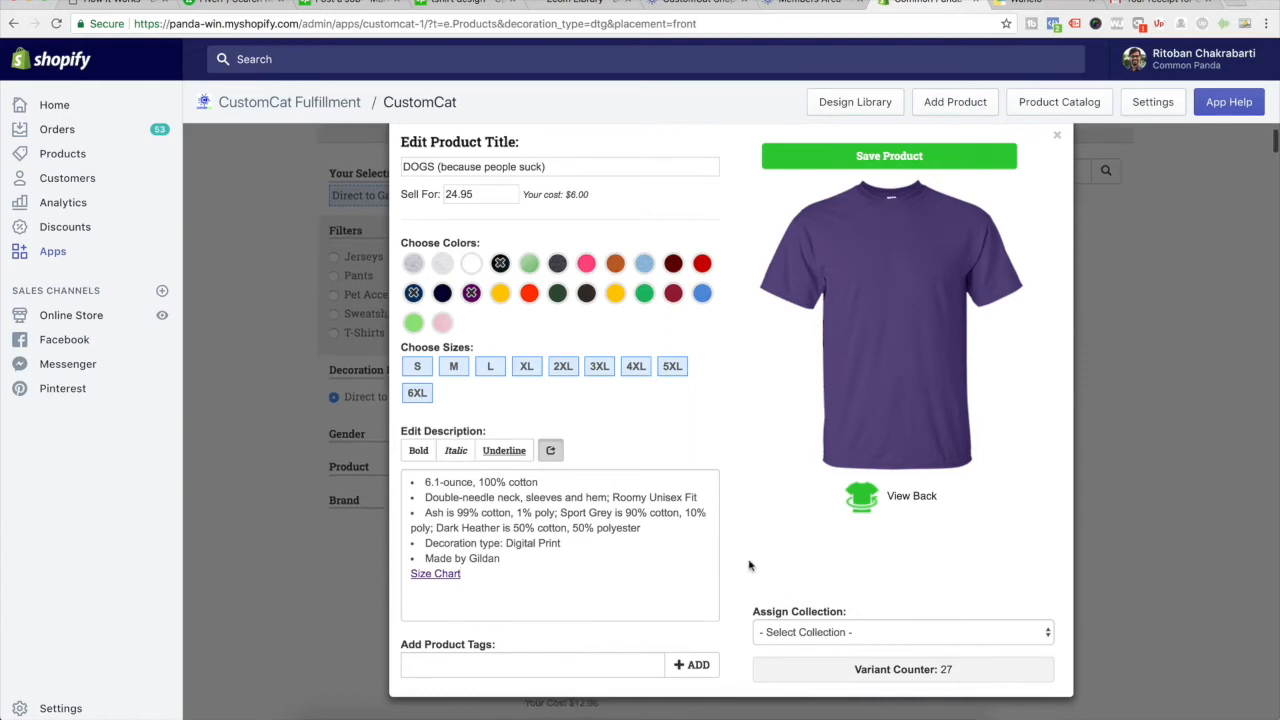
scroll(748, 566, up, 1)
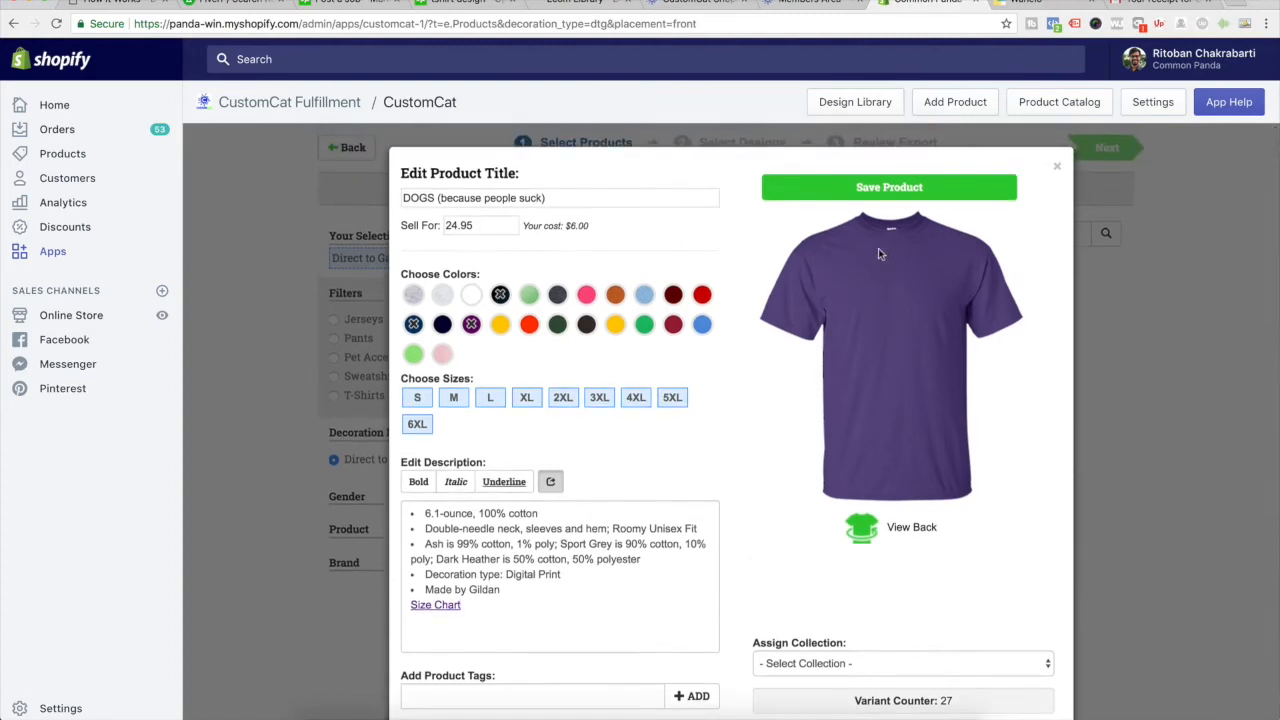
click(903, 189)
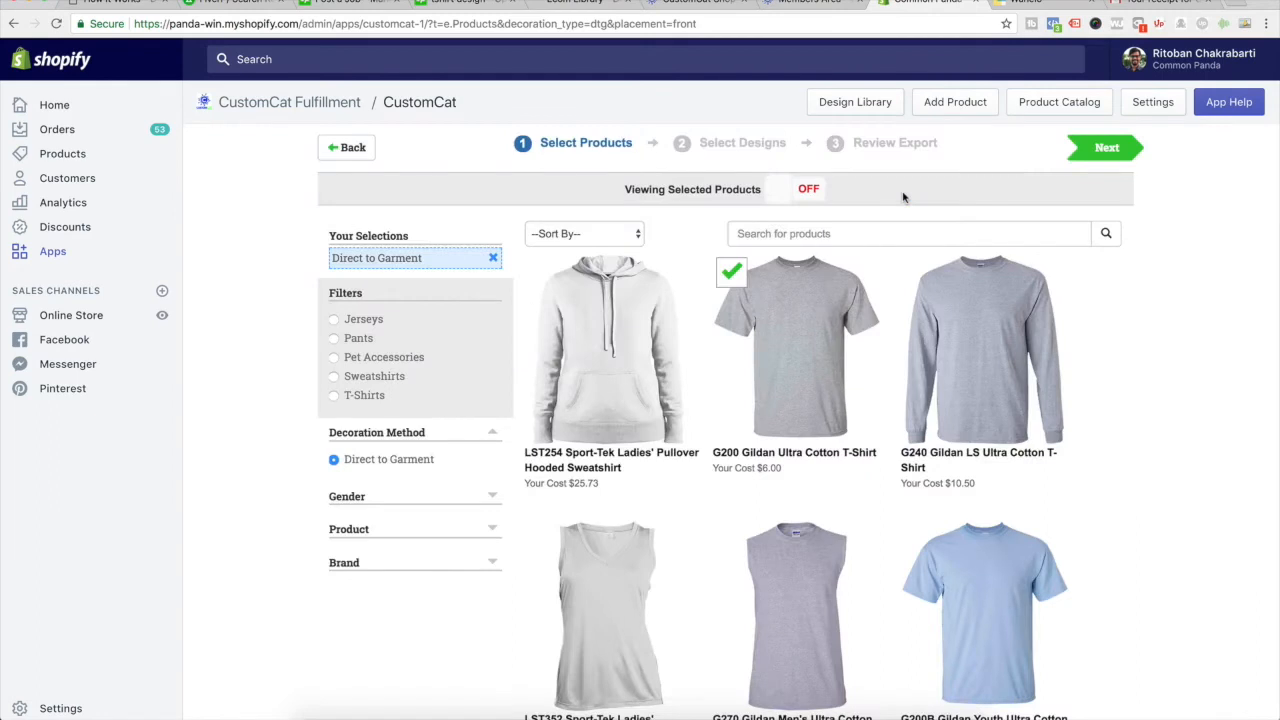
Step: Continue without saving an export template and select the DOGS Because People Suck design for the export review
click(1097, 150)
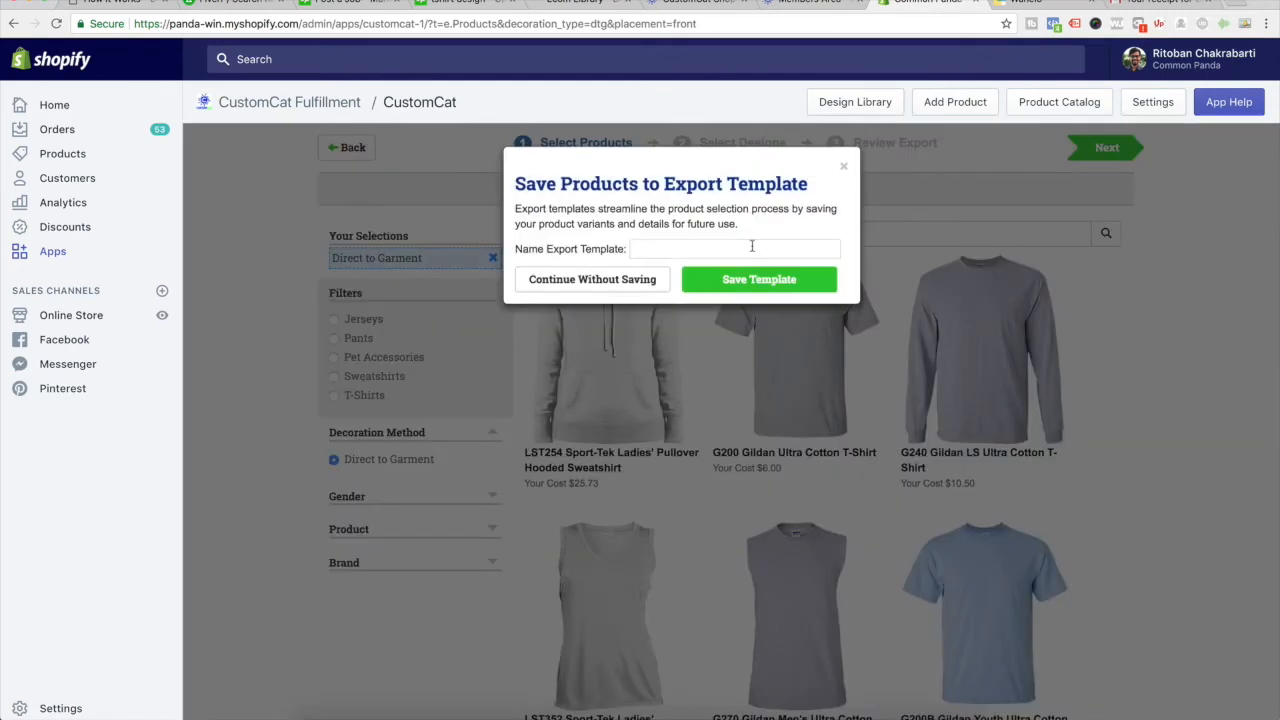
click(604, 284)
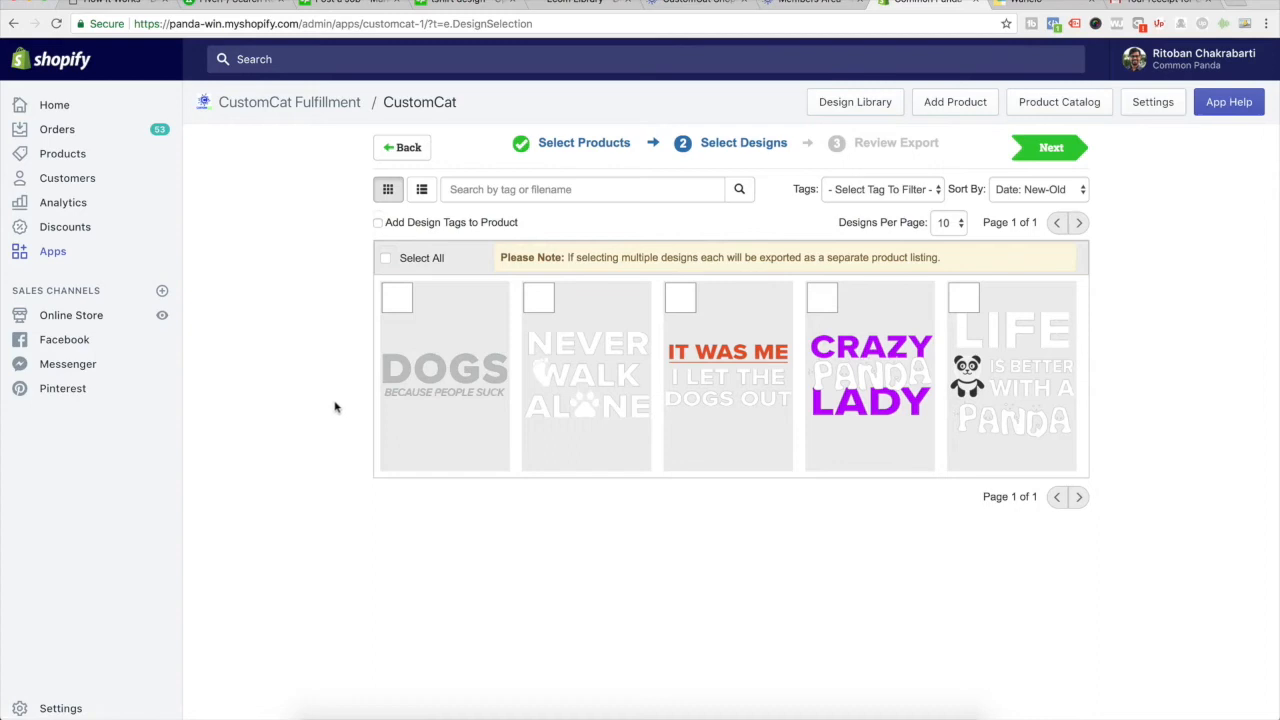
click(396, 297)
click(1052, 148)
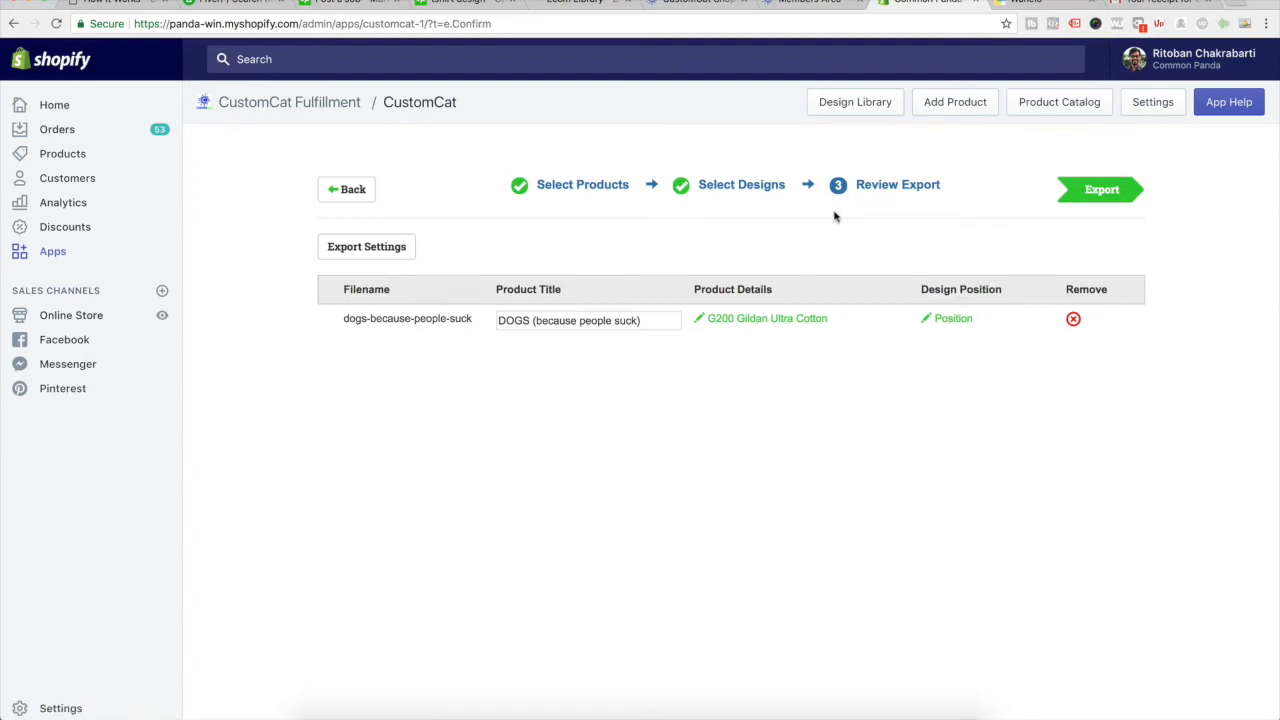
Step: Customize the DOGS design's positioning by scaling it down slightly and moving it a little lower on the shirt's chest
click(953, 320)
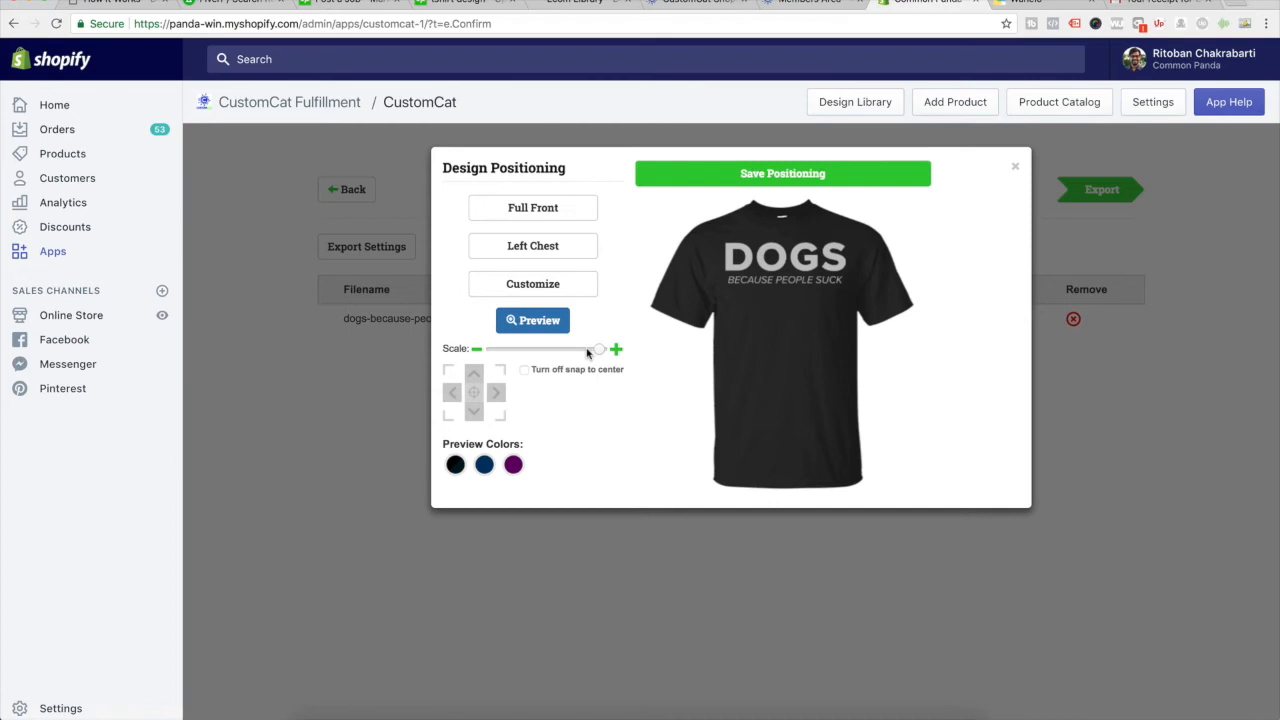
drag(596, 349, 594, 349)
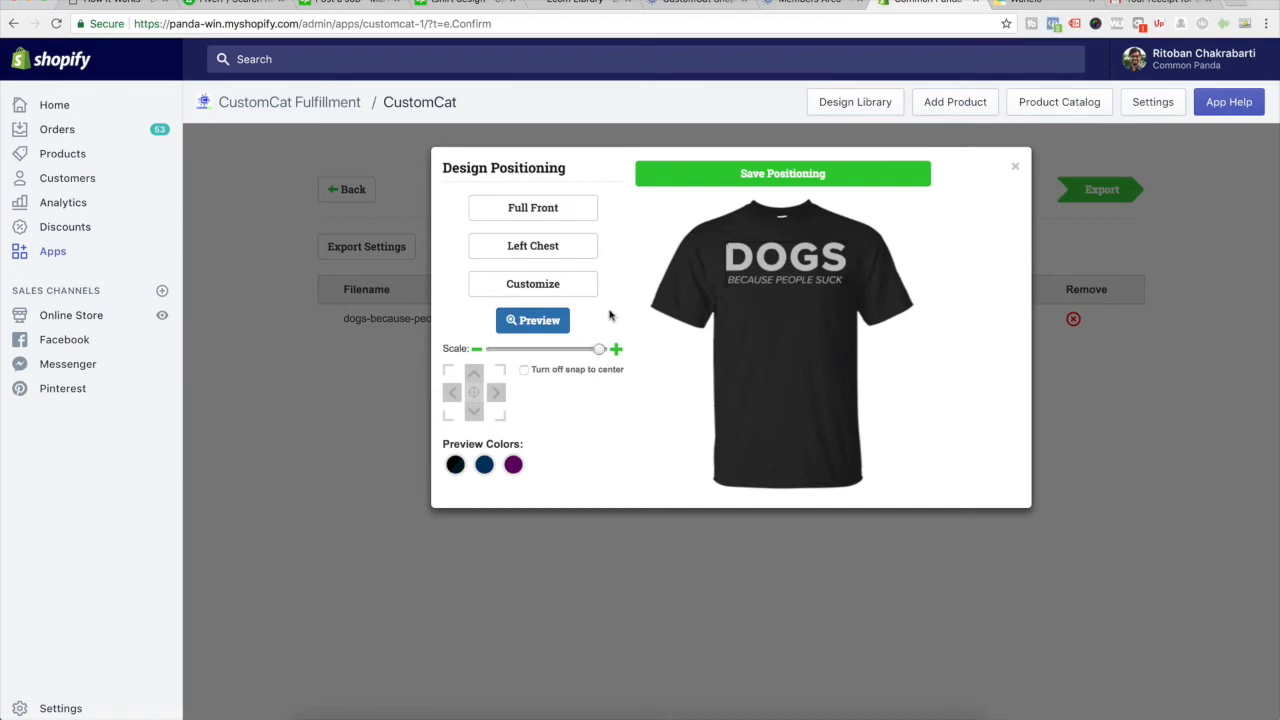
click(561, 285)
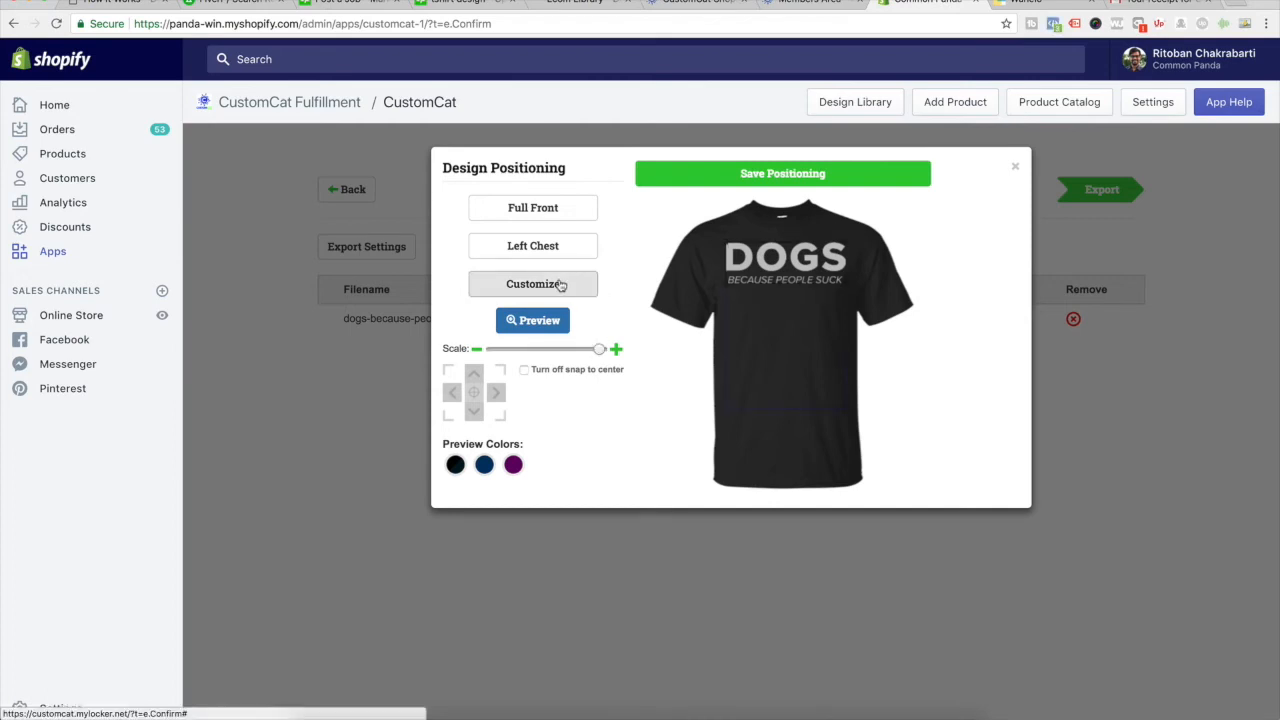
drag(596, 350, 580, 352)
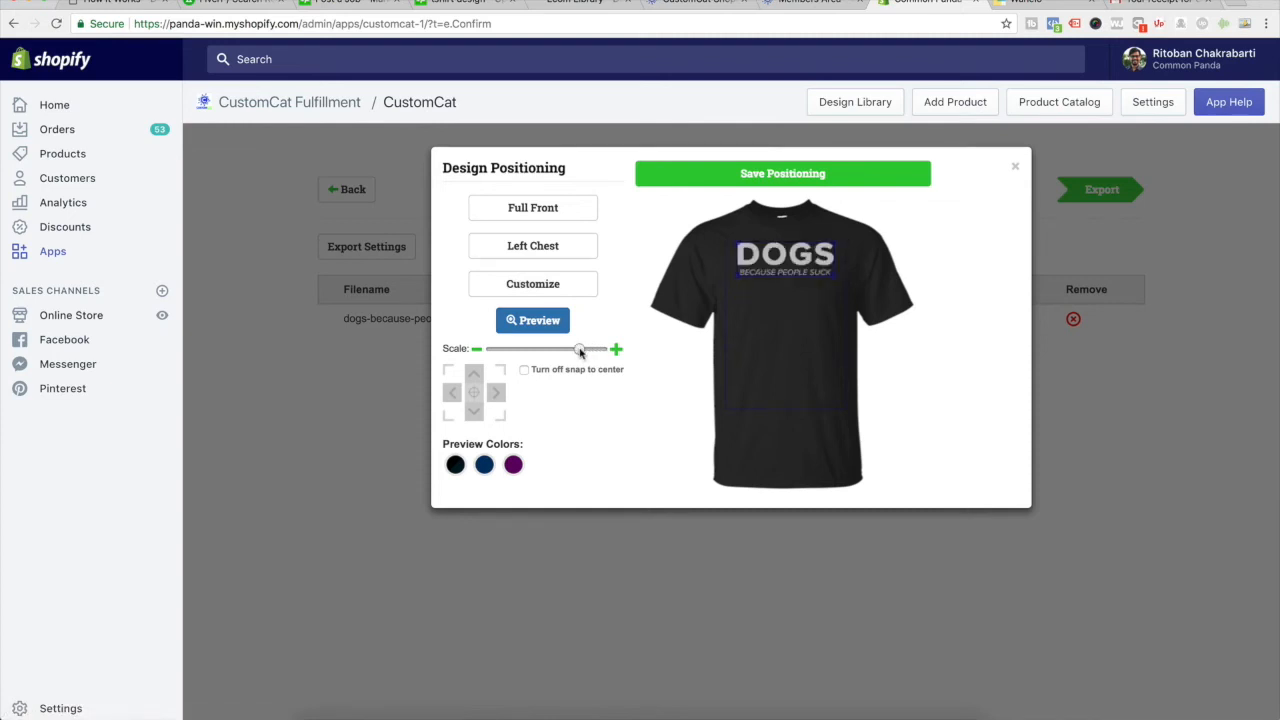
drag(770, 263, 769, 279)
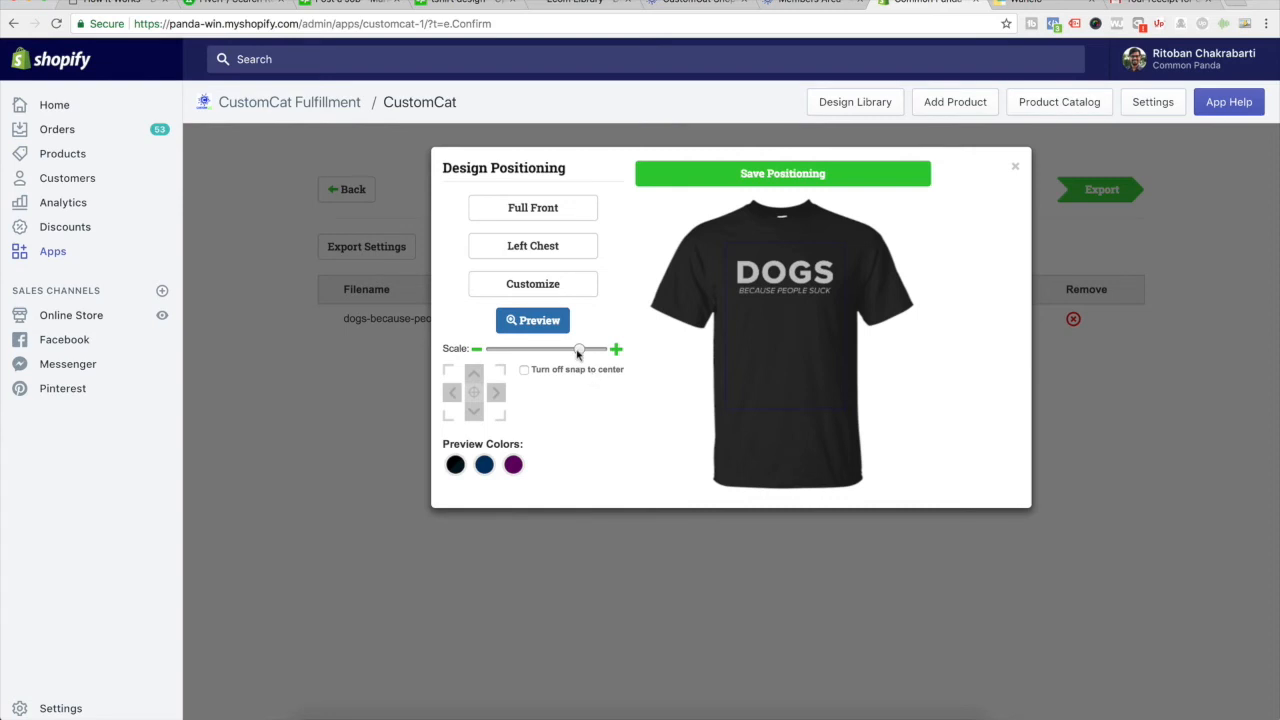
drag(579, 352, 573, 352)
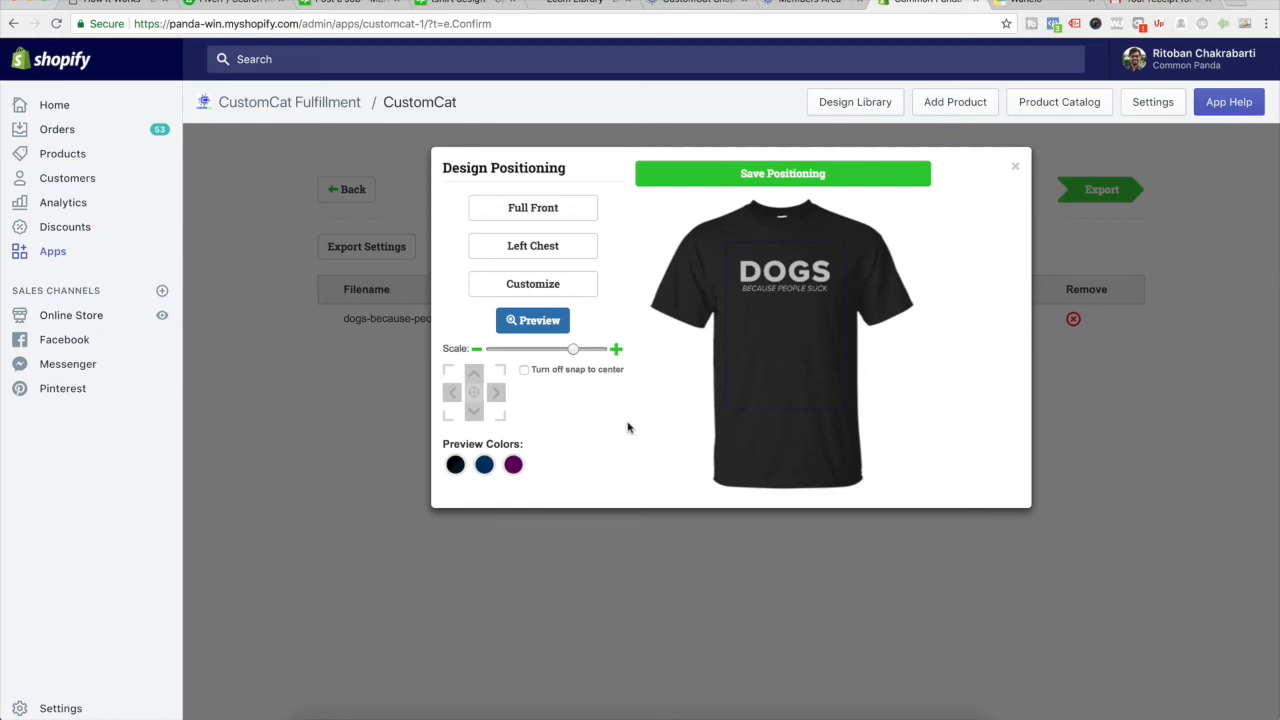
click(777, 275)
drag(777, 275, 776, 273)
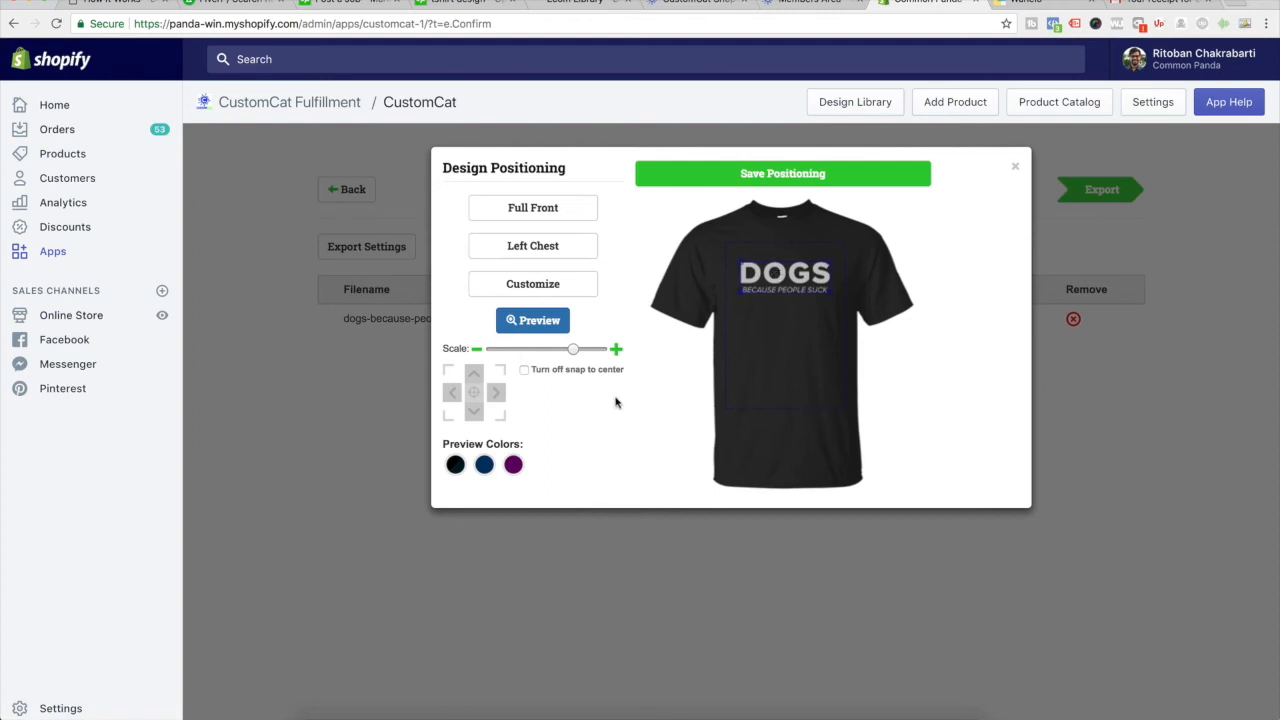
Step: Preview the positioned design on the blue, purple and black shirts
click(484, 466)
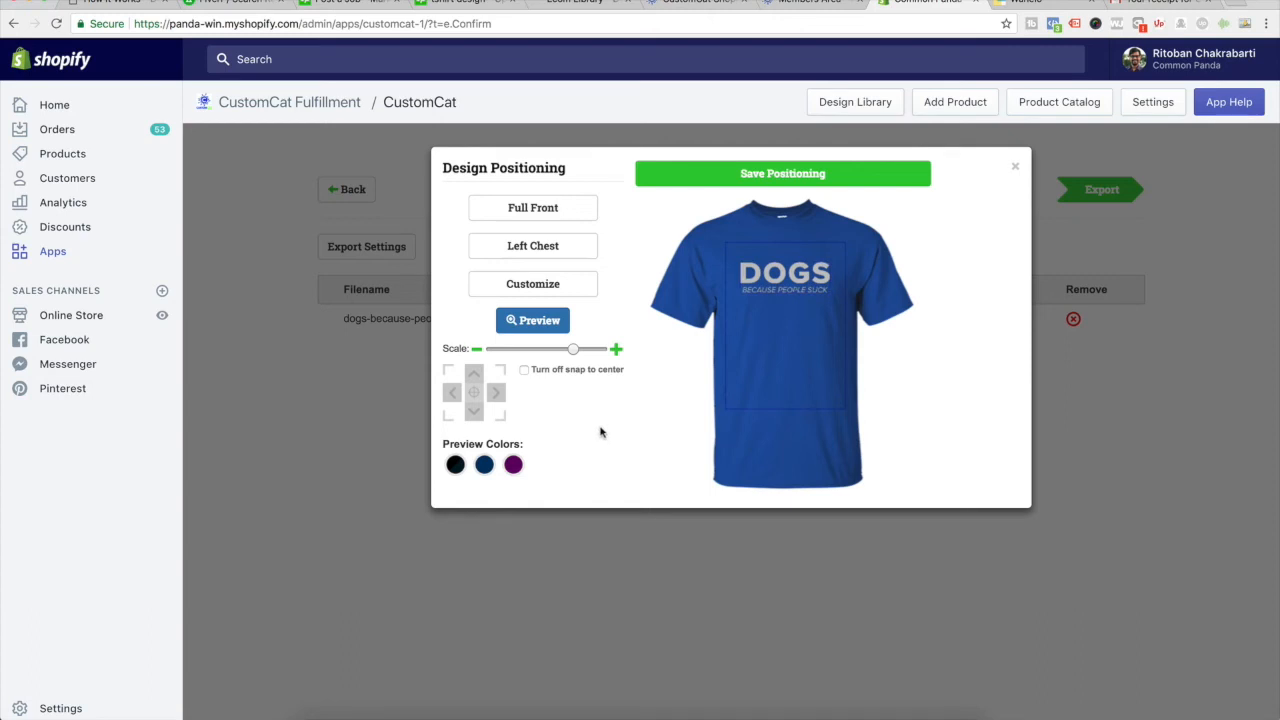
click(515, 467)
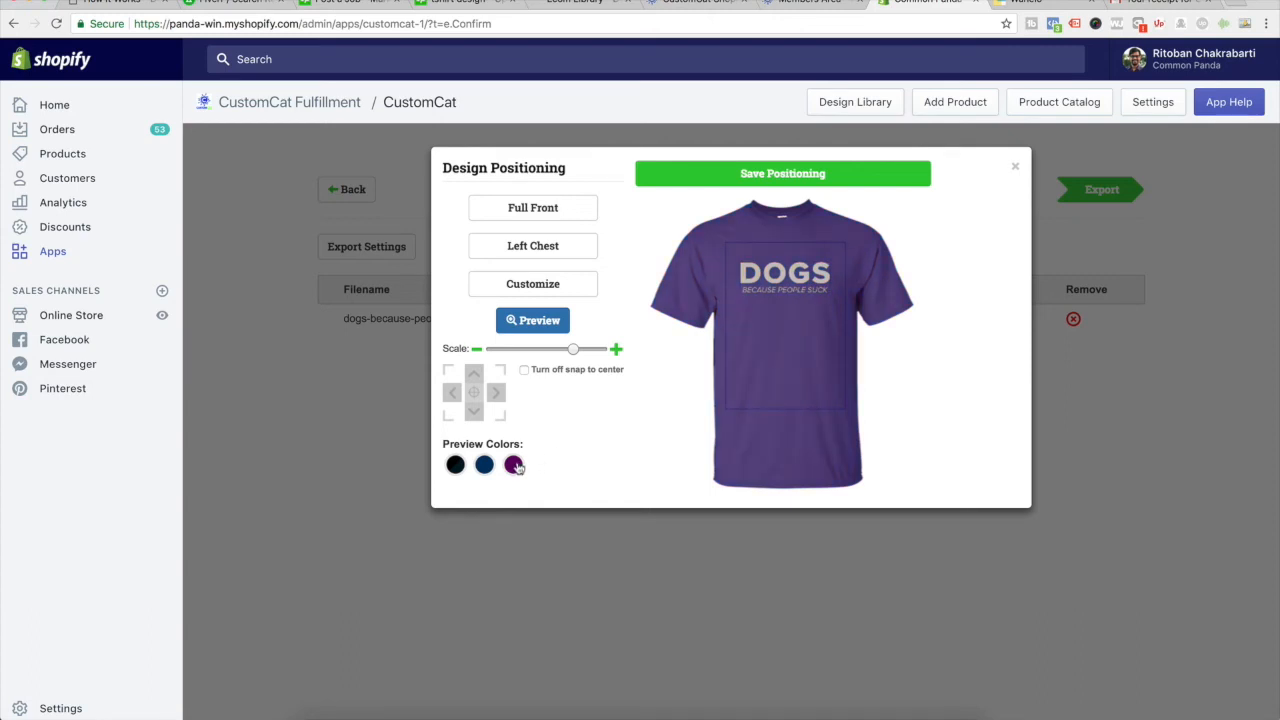
click(457, 467)
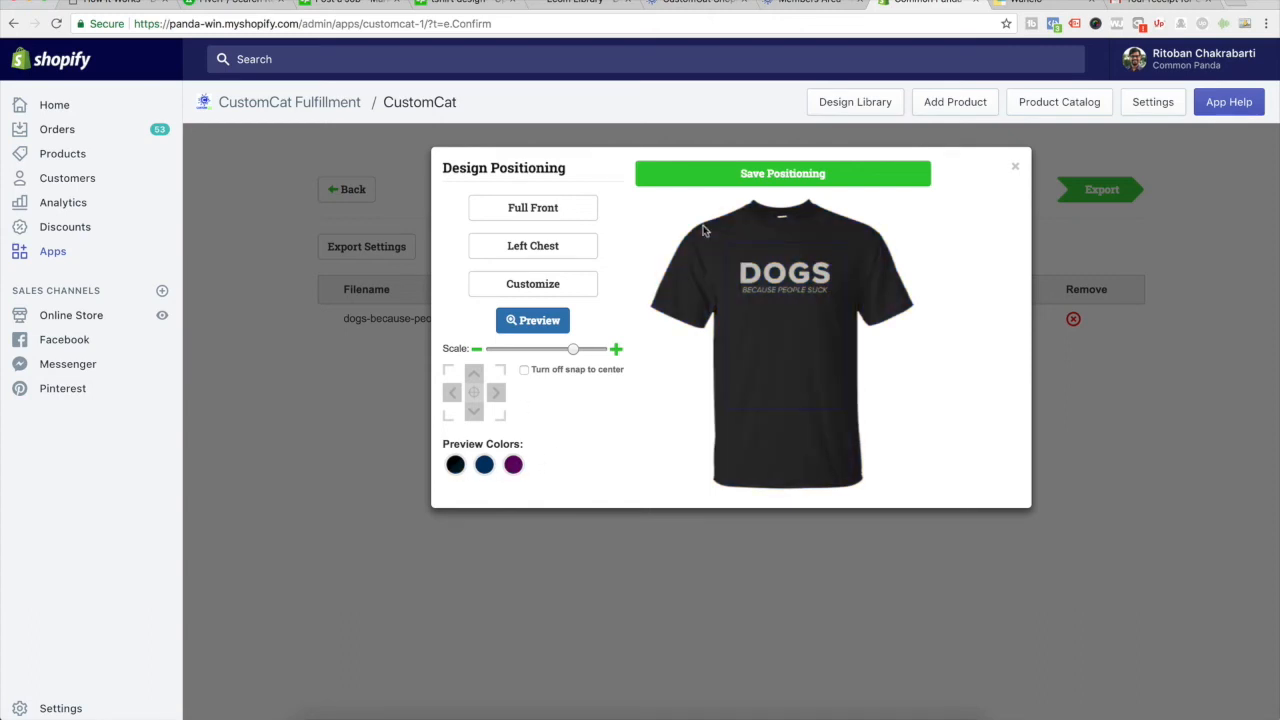
Step: Save the design positioning and export the product to the Shopify store
click(706, 176)
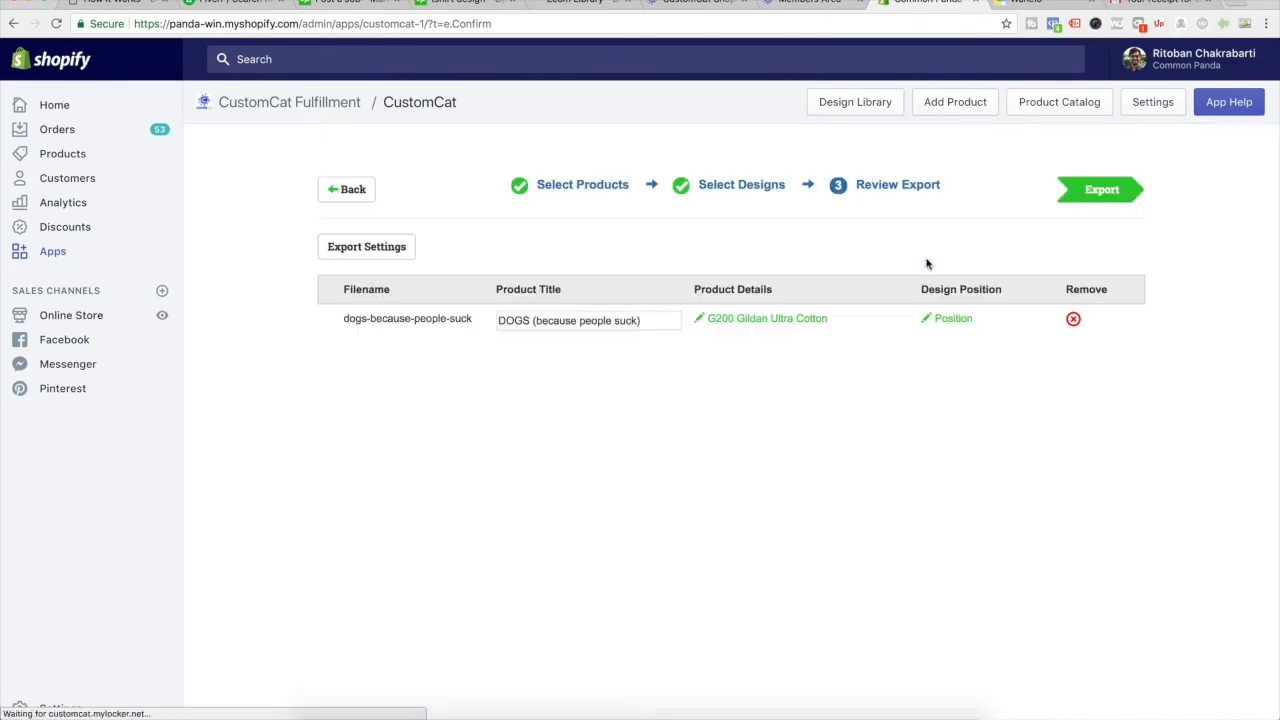
click(1103, 190)
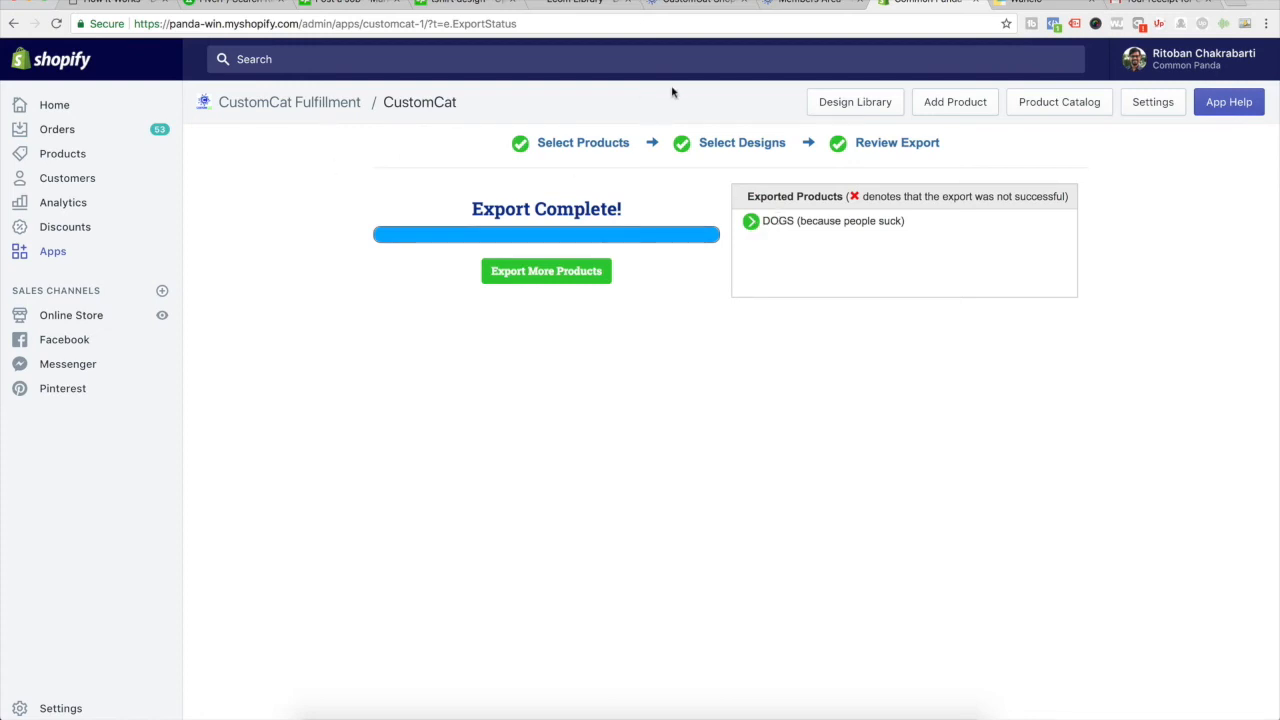
Step: Open the Common Panda storefront at commonpanda.com in a new browser tab
key(super+t)
text(omm)
key(BackSpace)
key(BackSpace)
key(BackSpace)
text(comm)
key(Return)
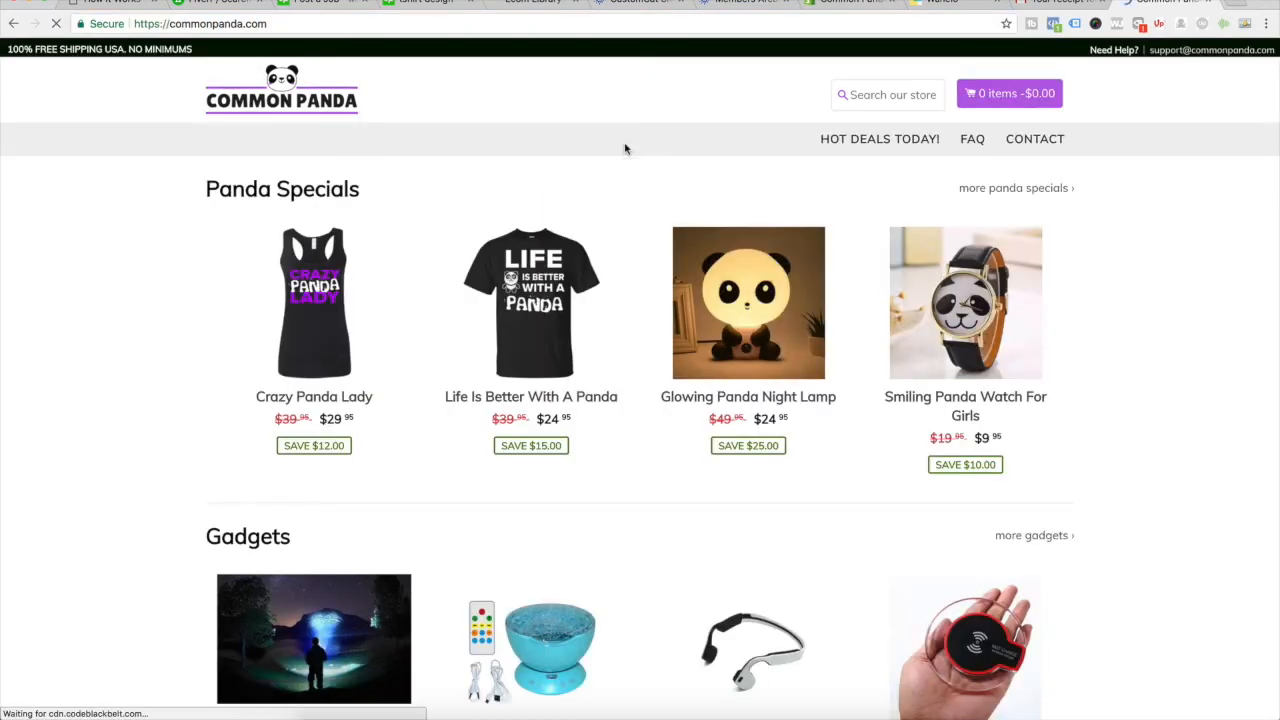
Step: Search the storefront for "dogs" and open the DOGS (because people suck) product page
click(892, 96)
text(dogs)
key(Return)
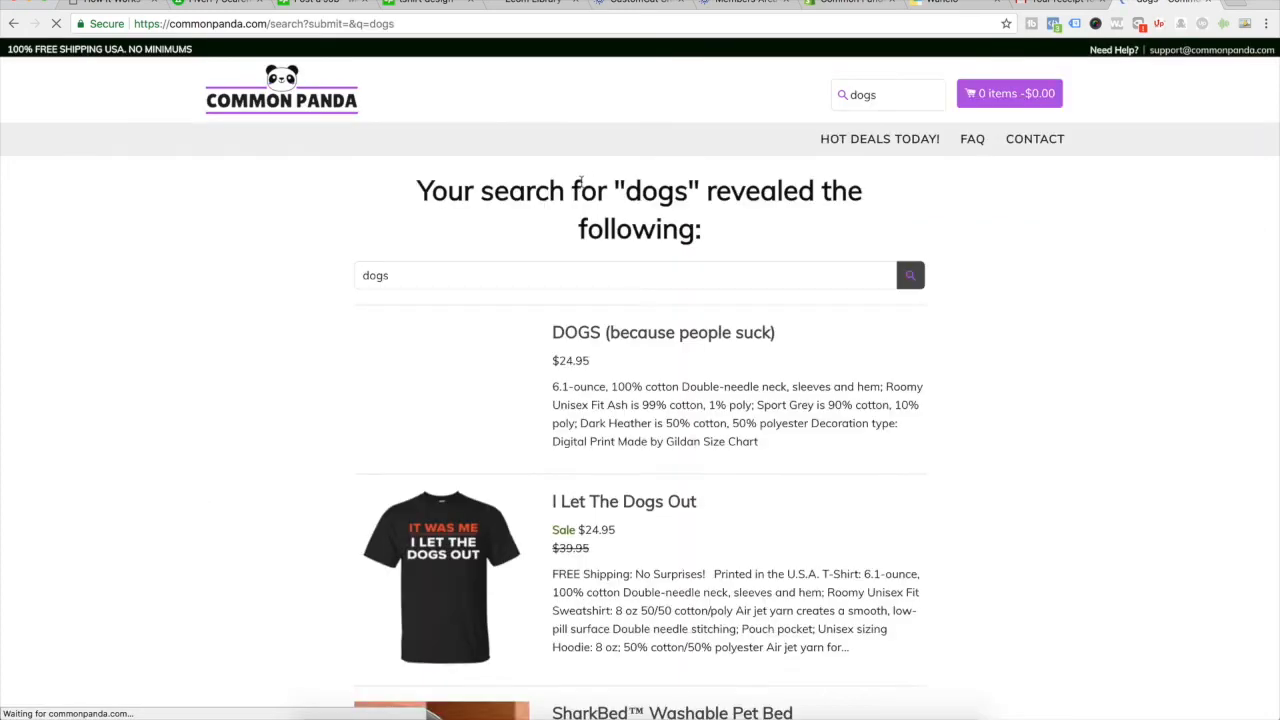
click(598, 343)
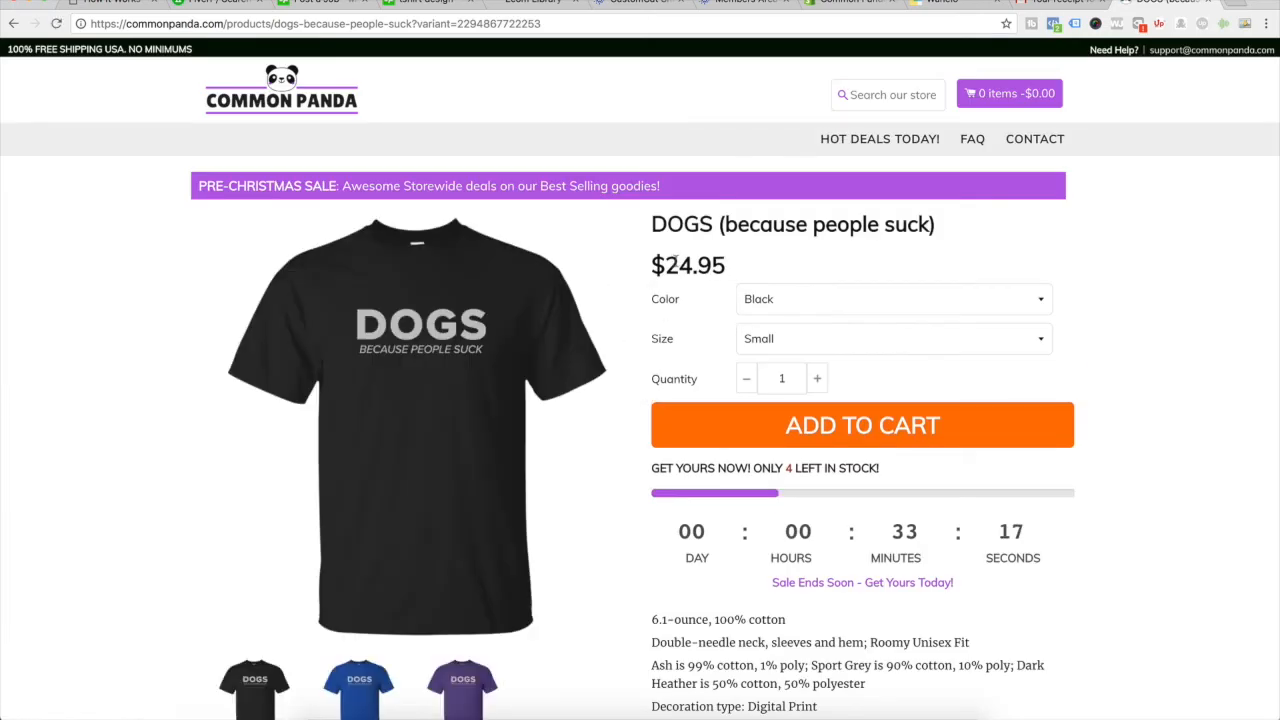
Step: Examine the product's price, color and size choices, and its blue, purple and black shirt images
drag(677, 261, 755, 267)
click(762, 299)
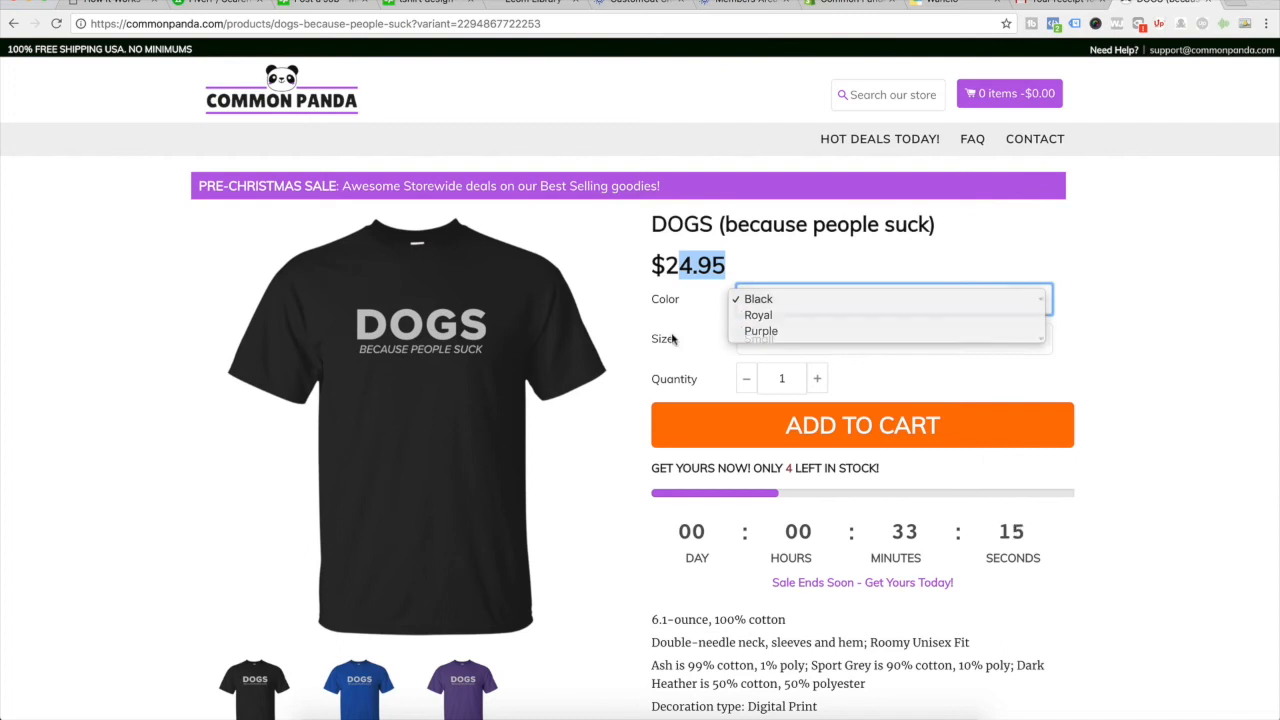
click(748, 339)
click(704, 340)
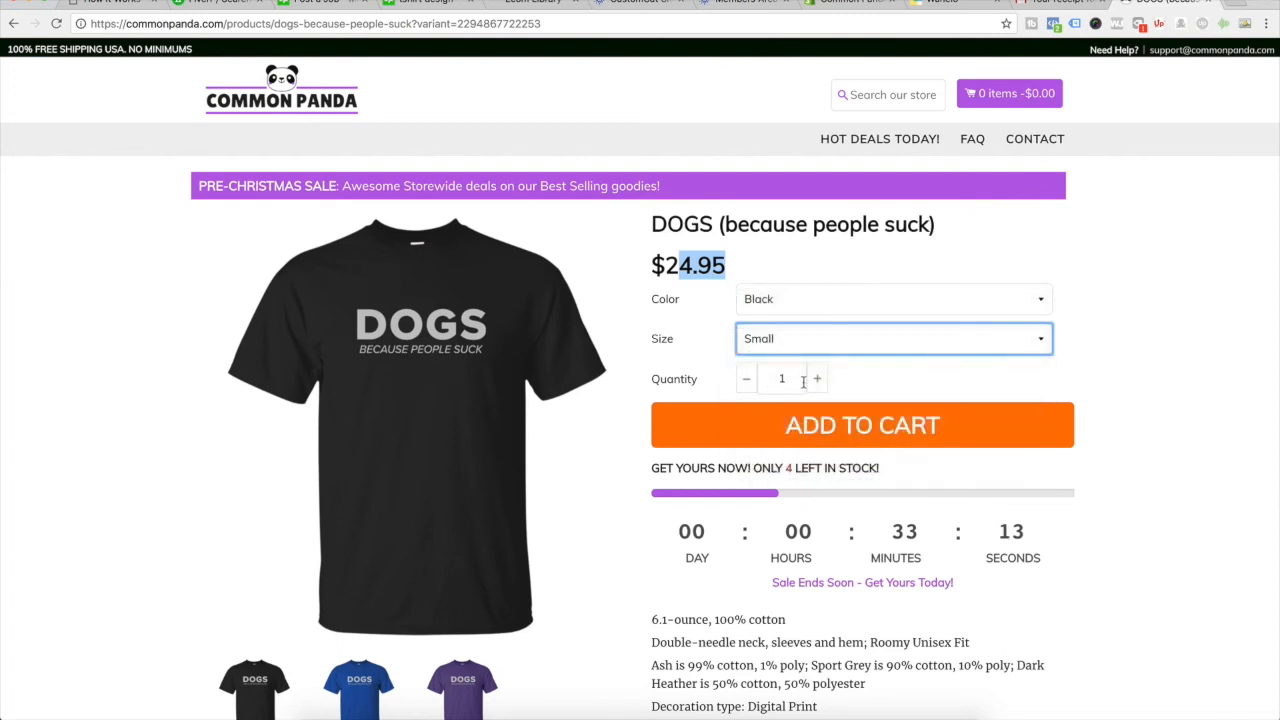
scroll(704, 383, down, 1)
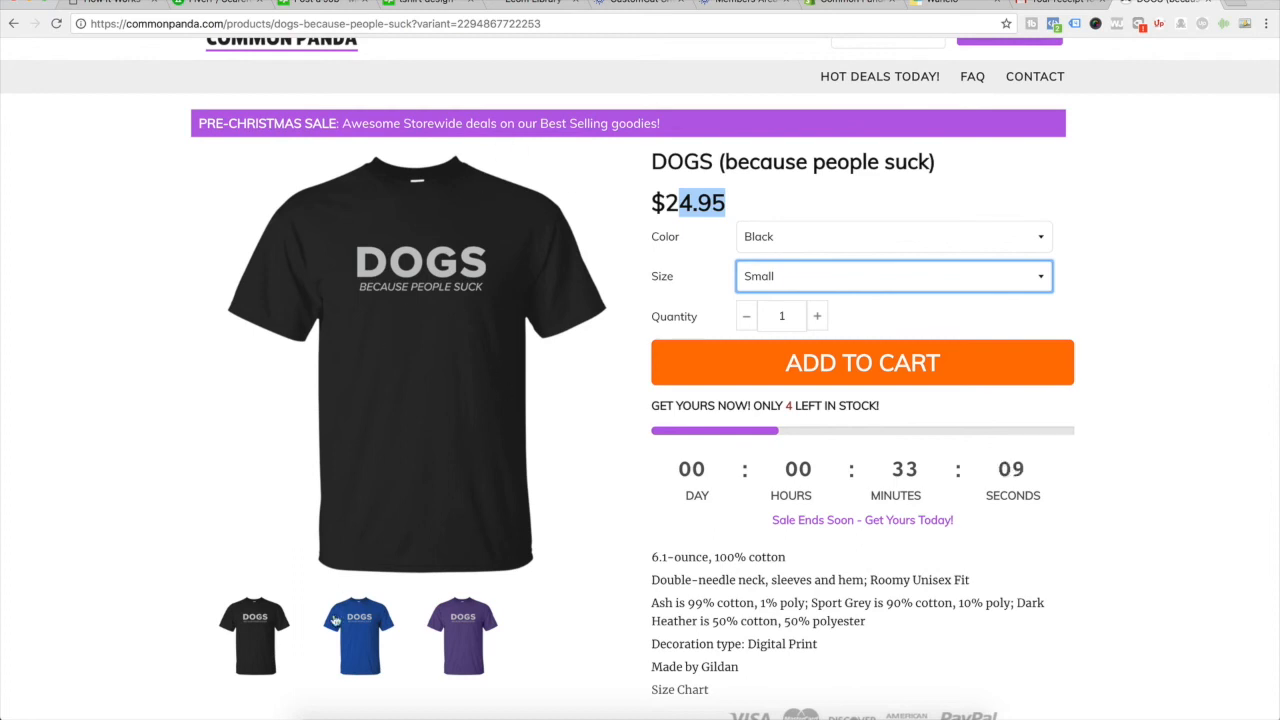
click(342, 633)
click(460, 630)
click(272, 624)
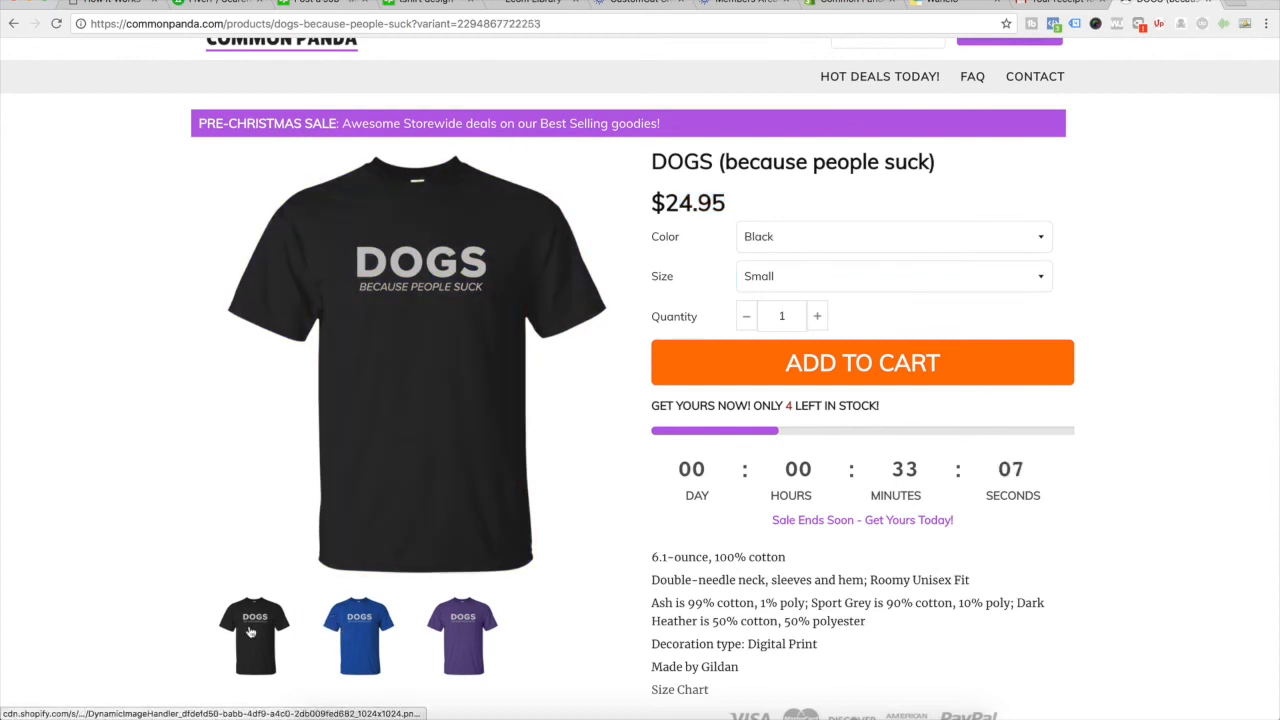
right_click(444, 408)
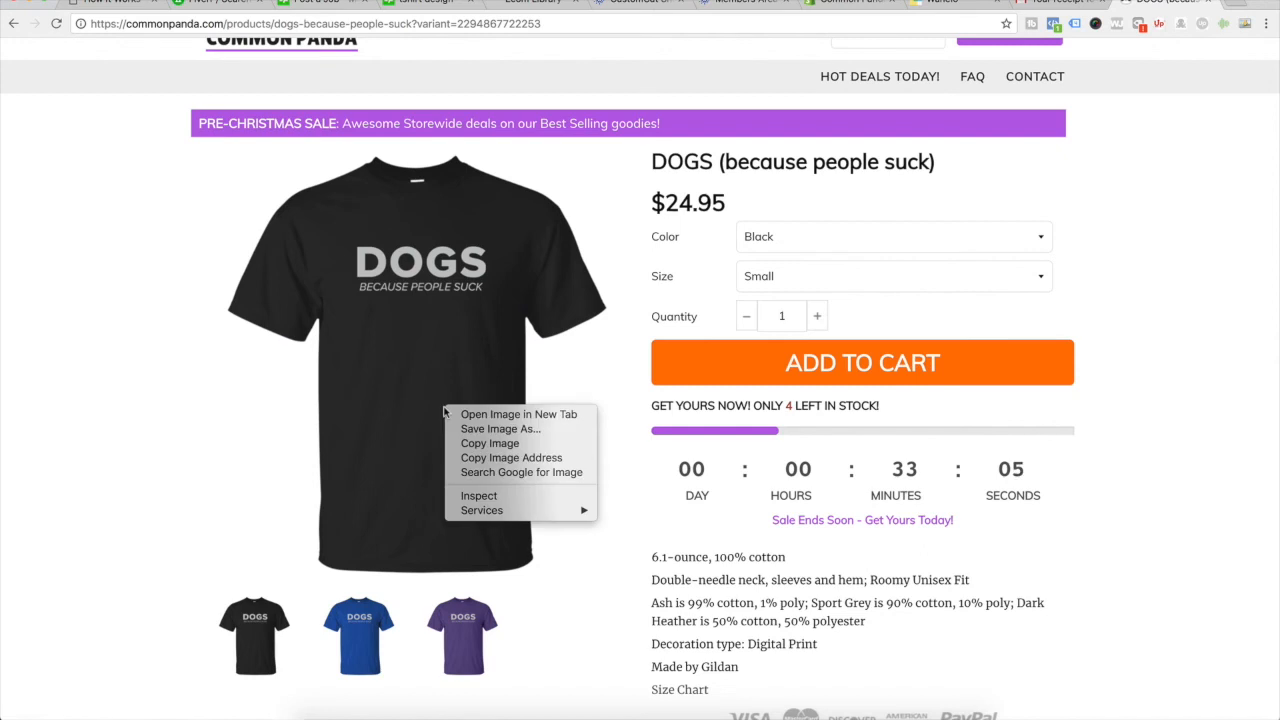
click(564, 284)
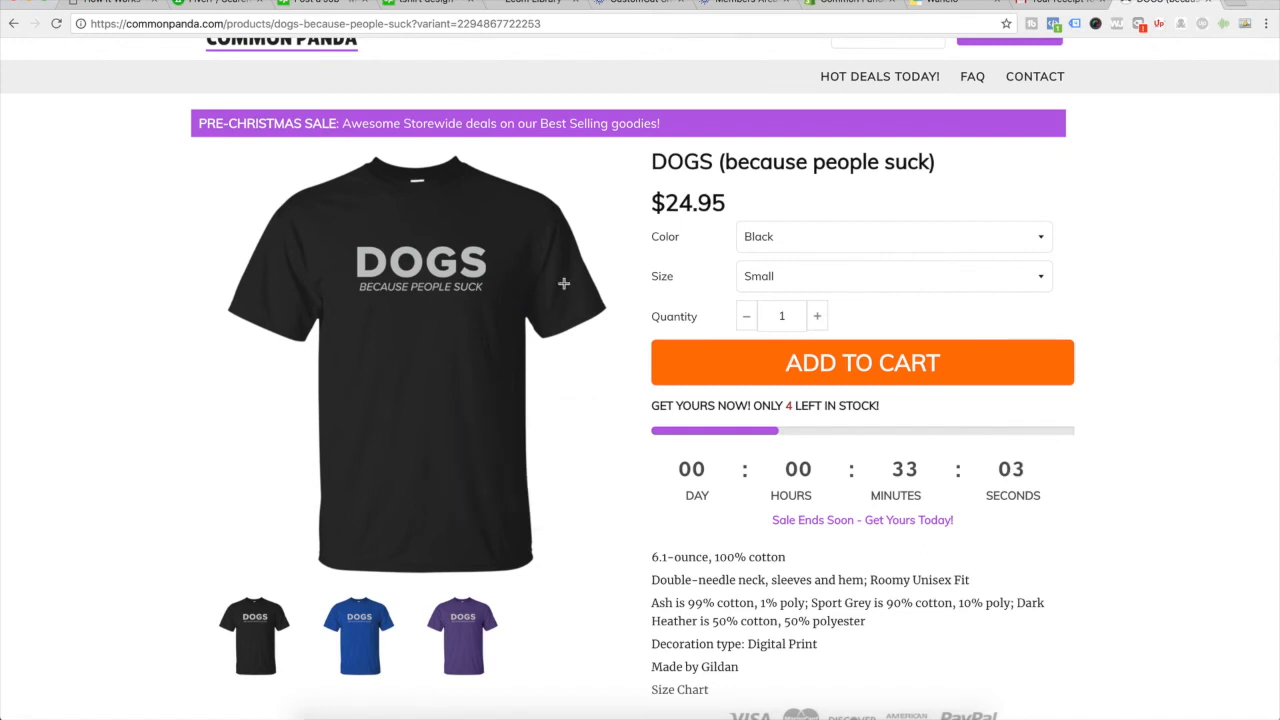
Step: Read the product description and look over the rest of the storefront product page
scroll(720, 483, down, 3)
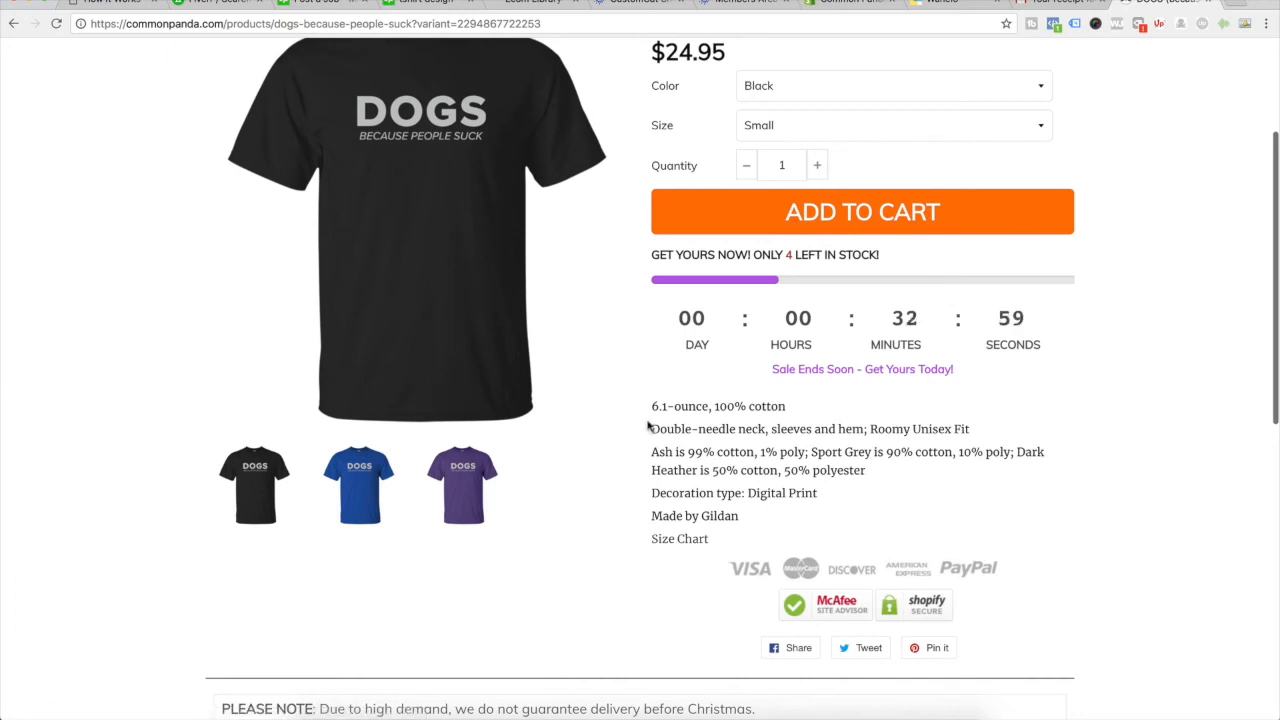
drag(669, 406, 791, 515)
click(791, 515)
scroll(791, 515, down, 3)
scroll(791, 515, up, 4)
scroll(791, 515, up, 3)
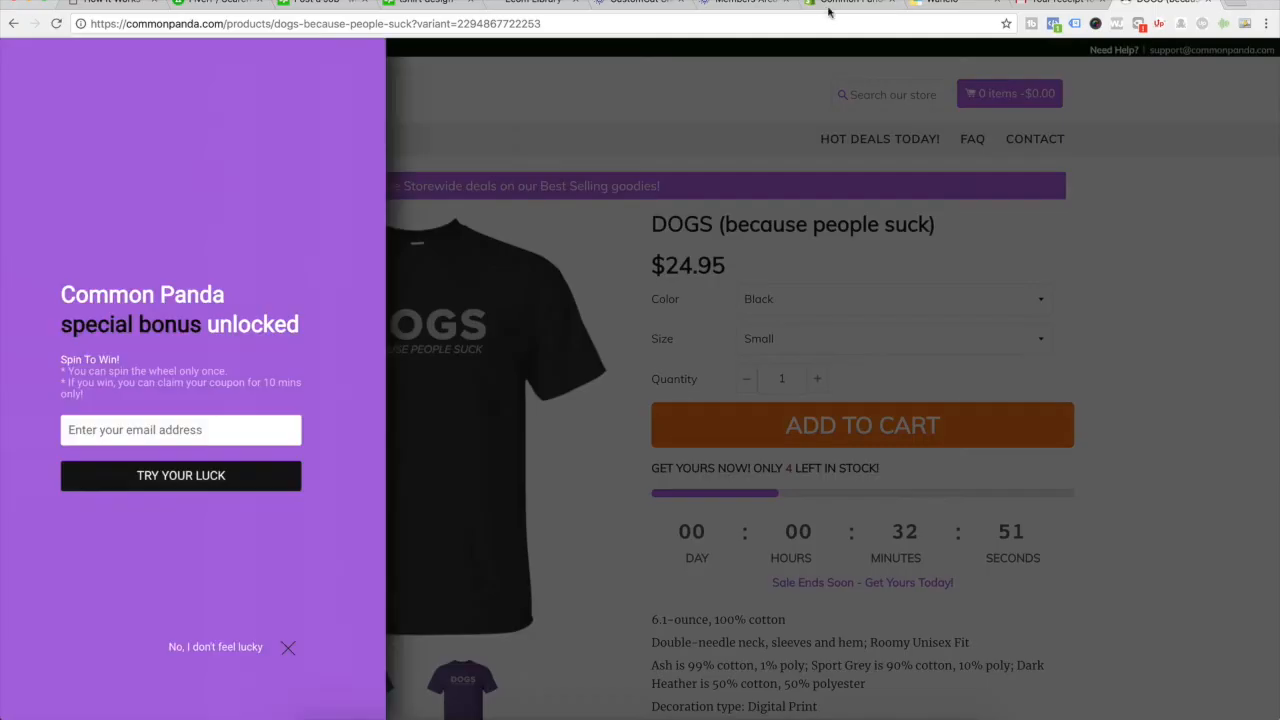
Step: Return to the Shopify admin, search the products for "dogs" and open DOGS (because people suck) to view its details
click(829, 5)
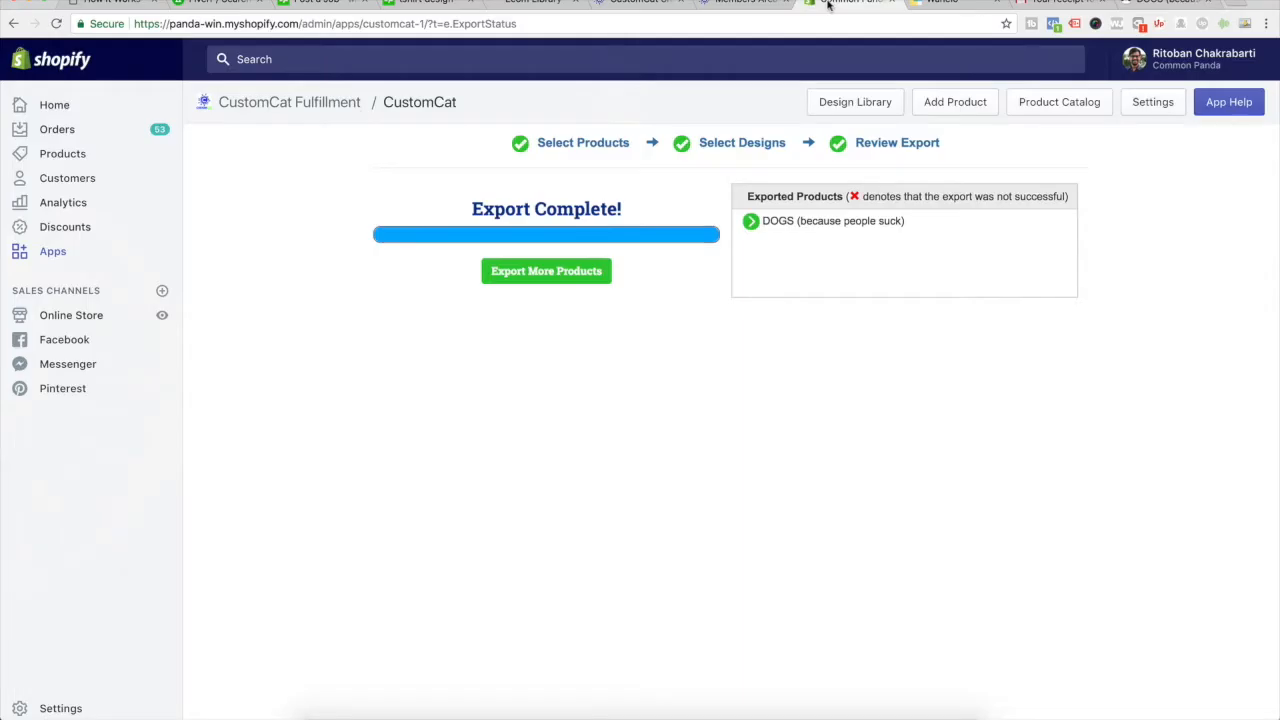
click(73, 160)
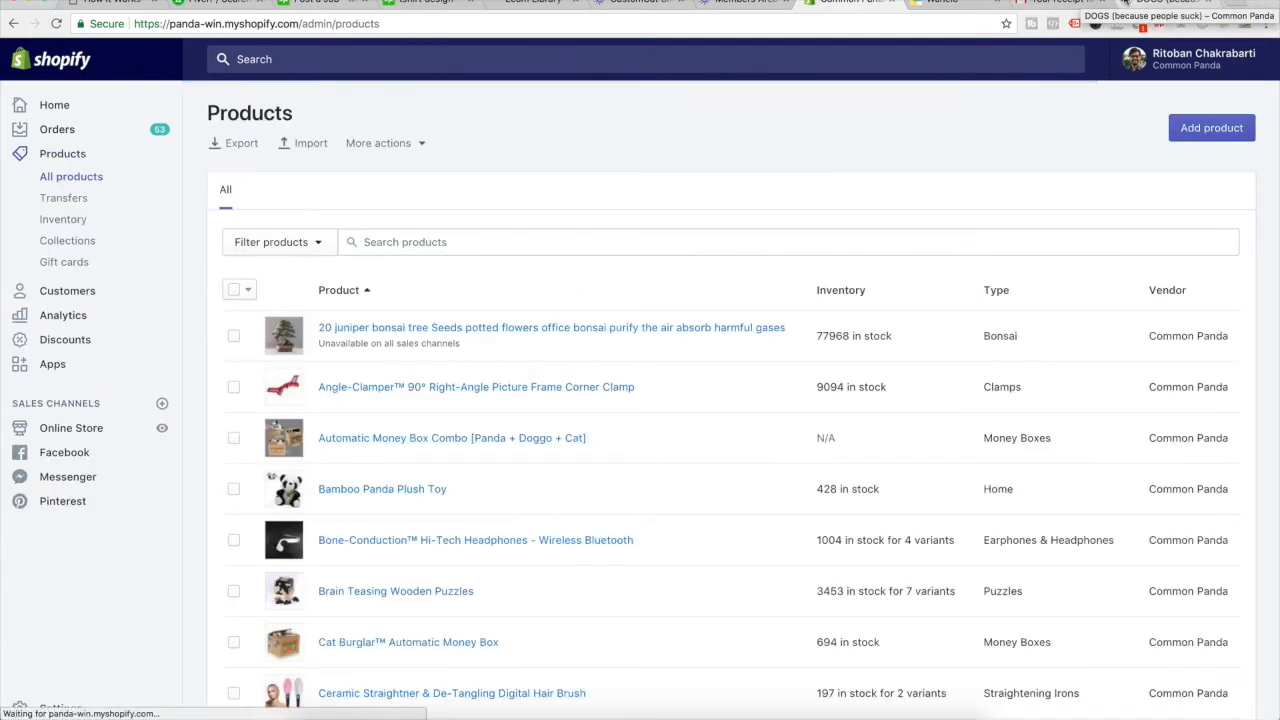
click(621, 244)
text(dogs)
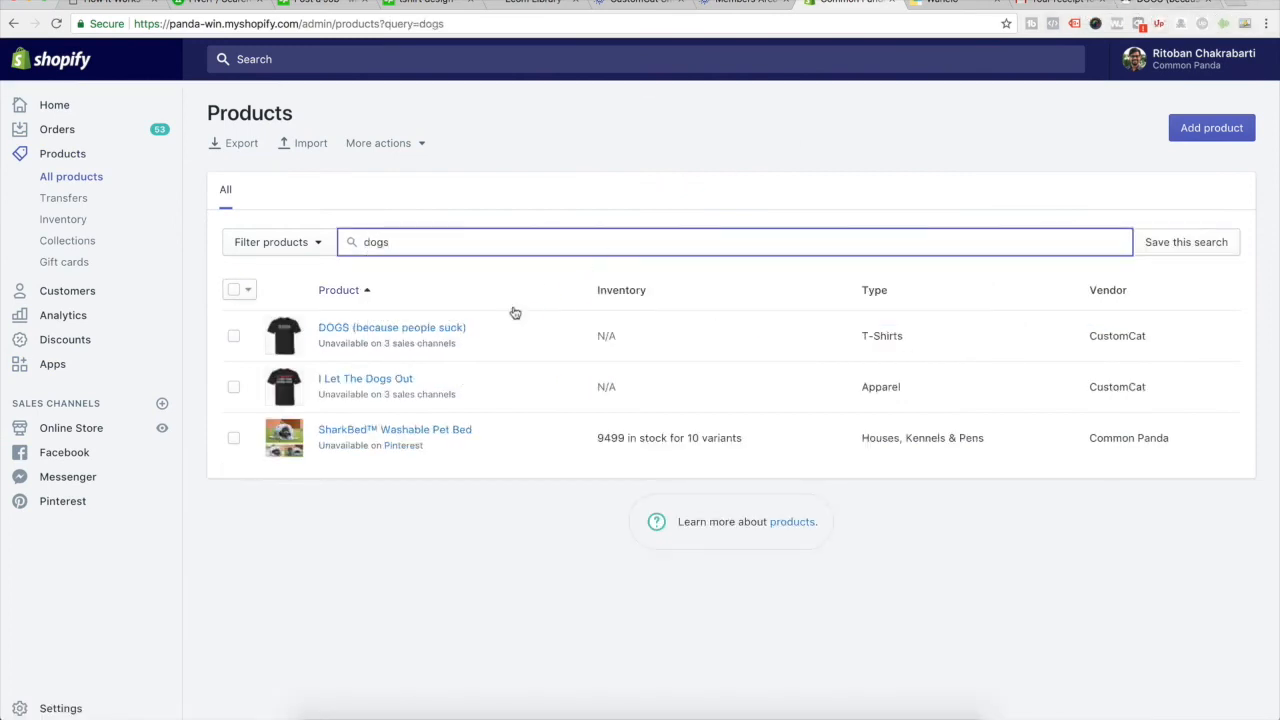
click(421, 332)
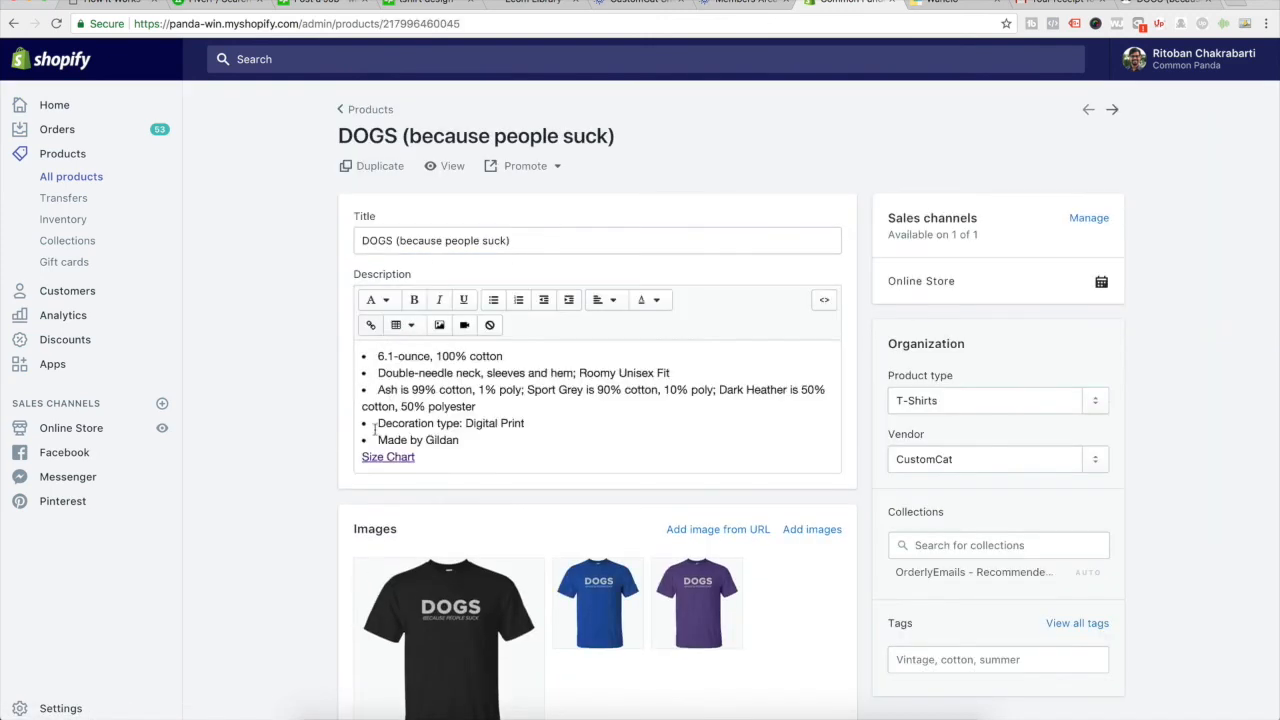
scroll(249, 421, down, 5)
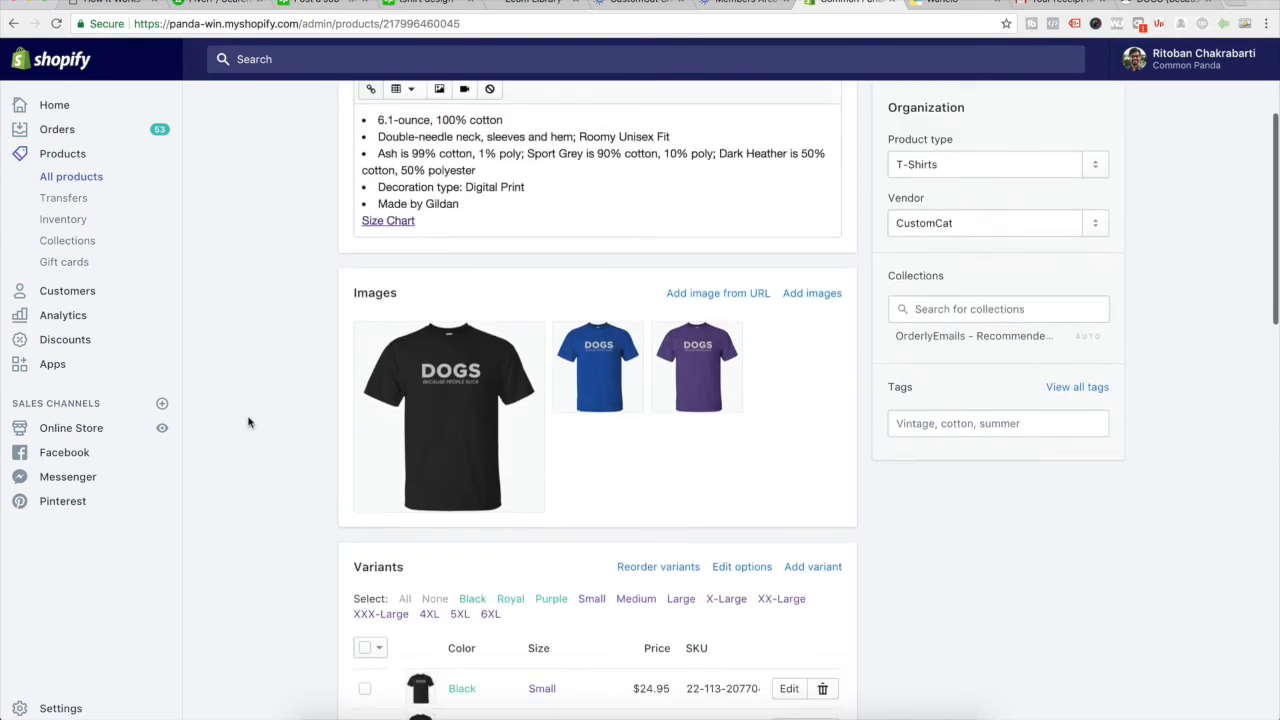
Step: Review the product's description, images, the prices and SKUs of its color and size variants, and the search engine listing preview
scroll(249, 421, down, 5)
scroll(249, 421, up, 7)
scroll(249, 421, up, 3)
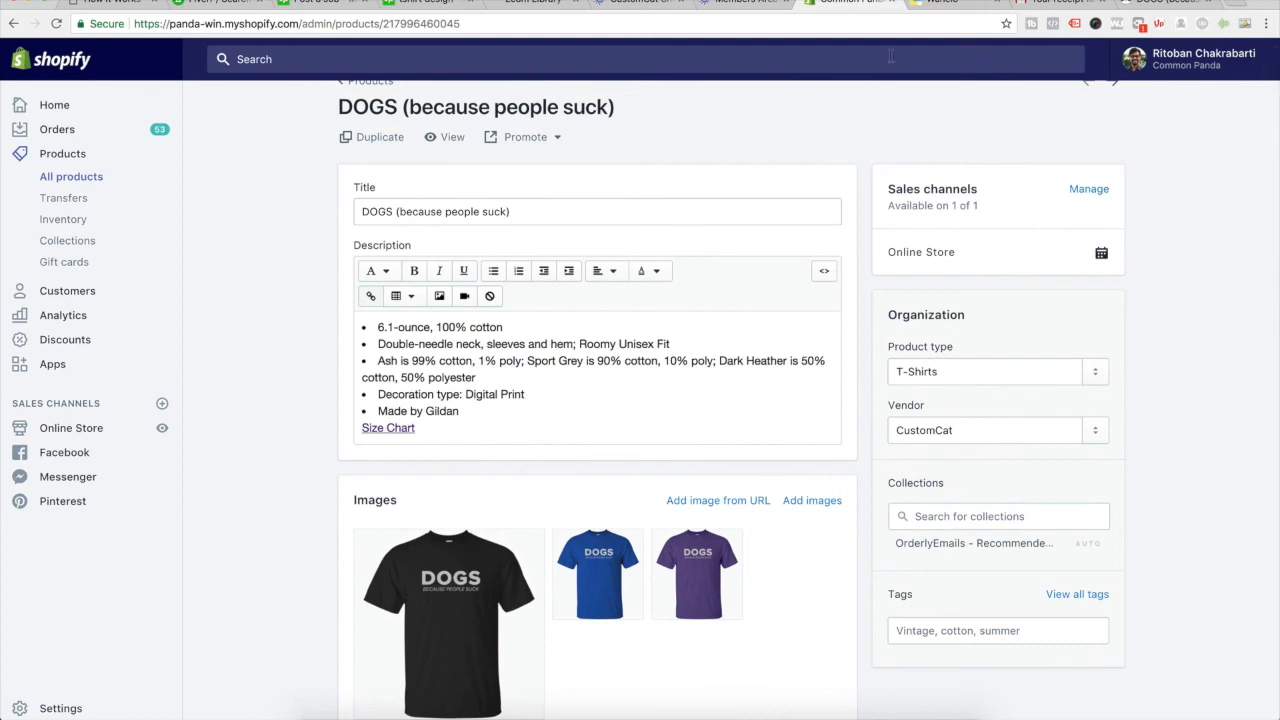
scroll(866, 340, down, 10)
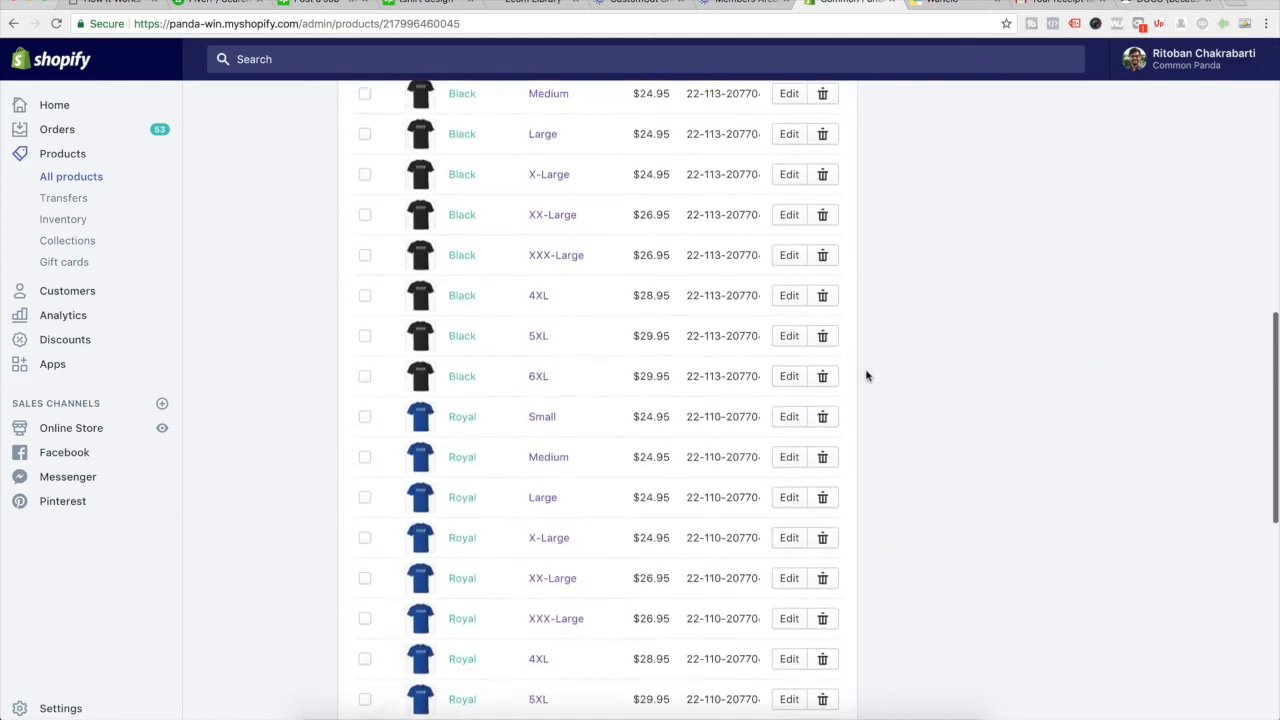
scroll(680, 405, up, 3)
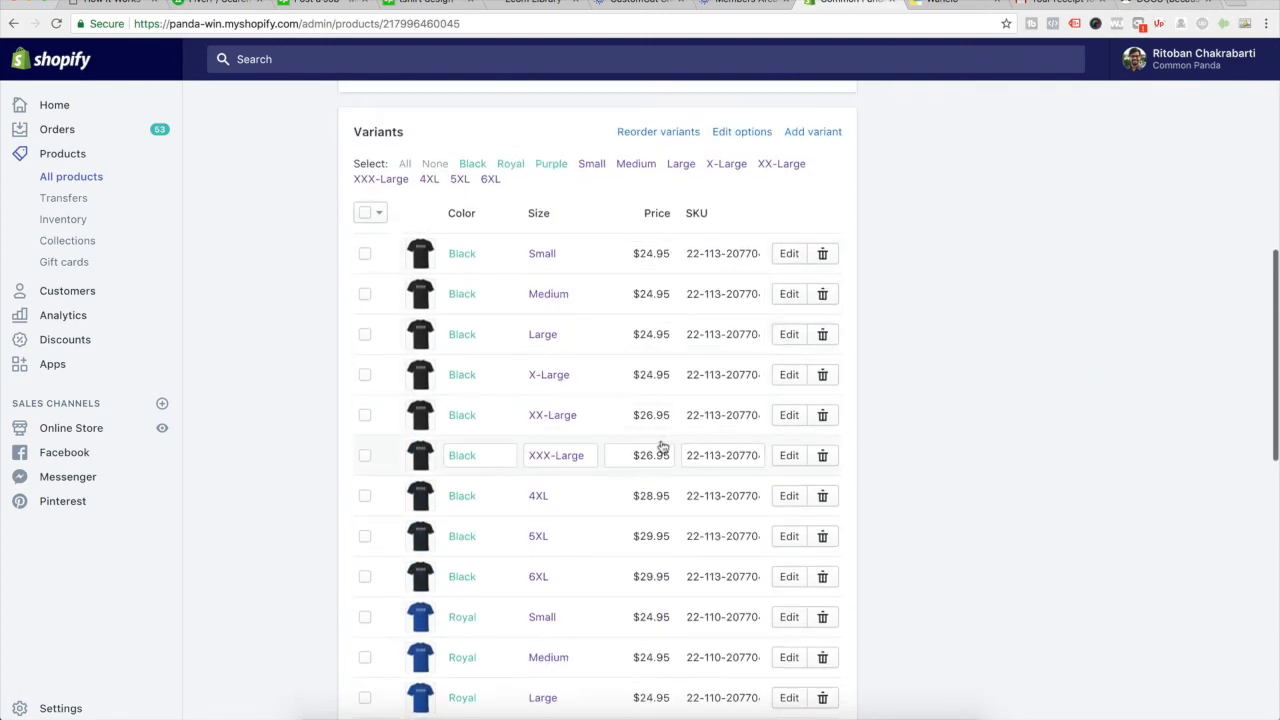
scroll(660, 449, down, 2)
scroll(660, 543, down, 5)
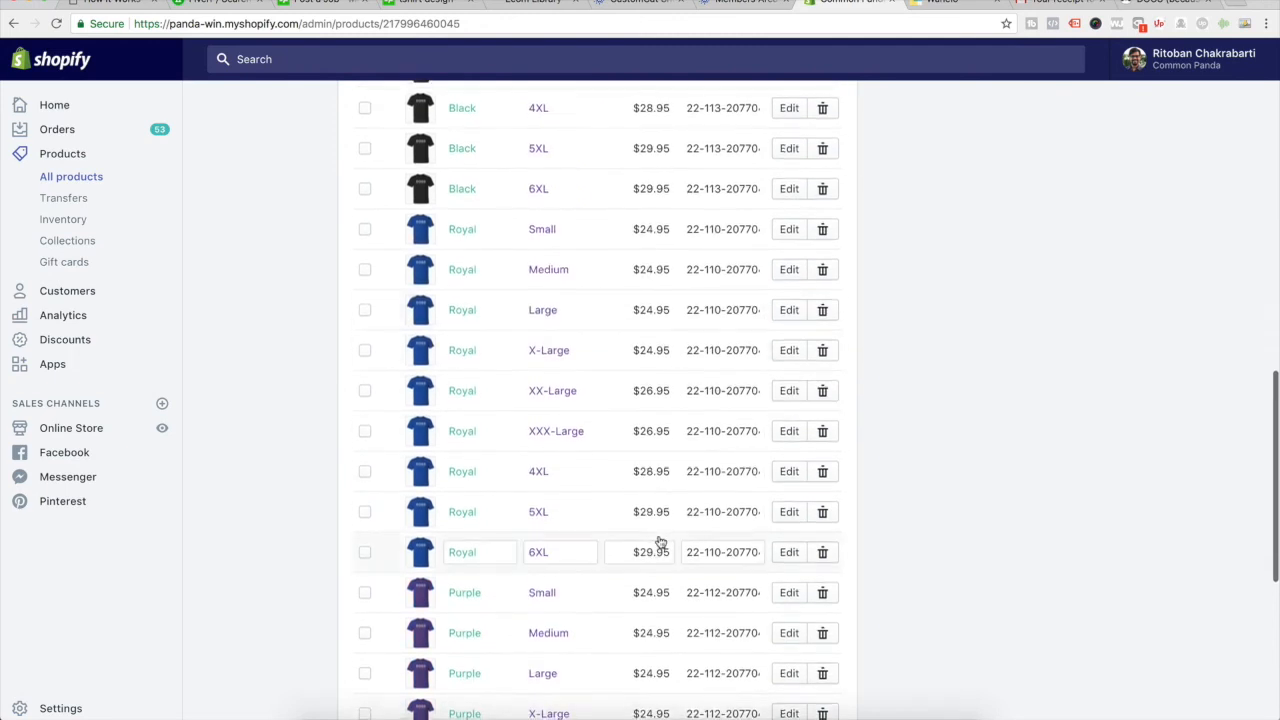
scroll(660, 543, down, 3)
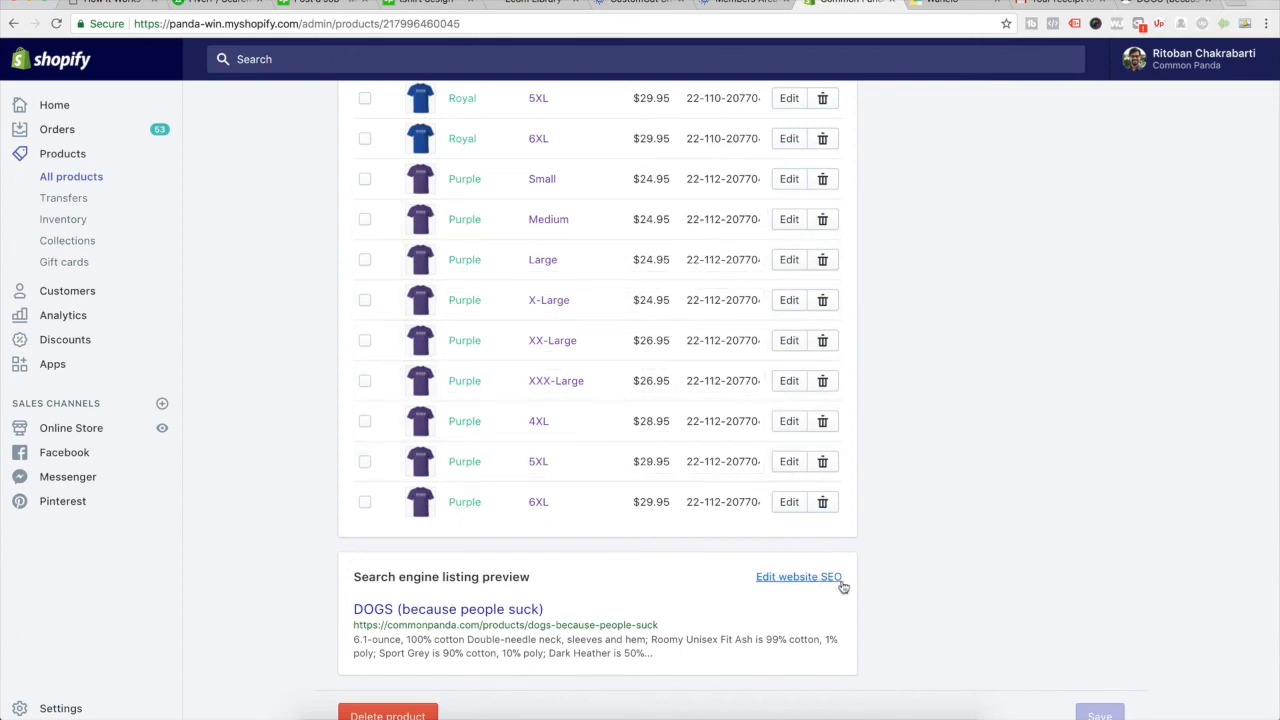
scroll(949, 487, up, 10)
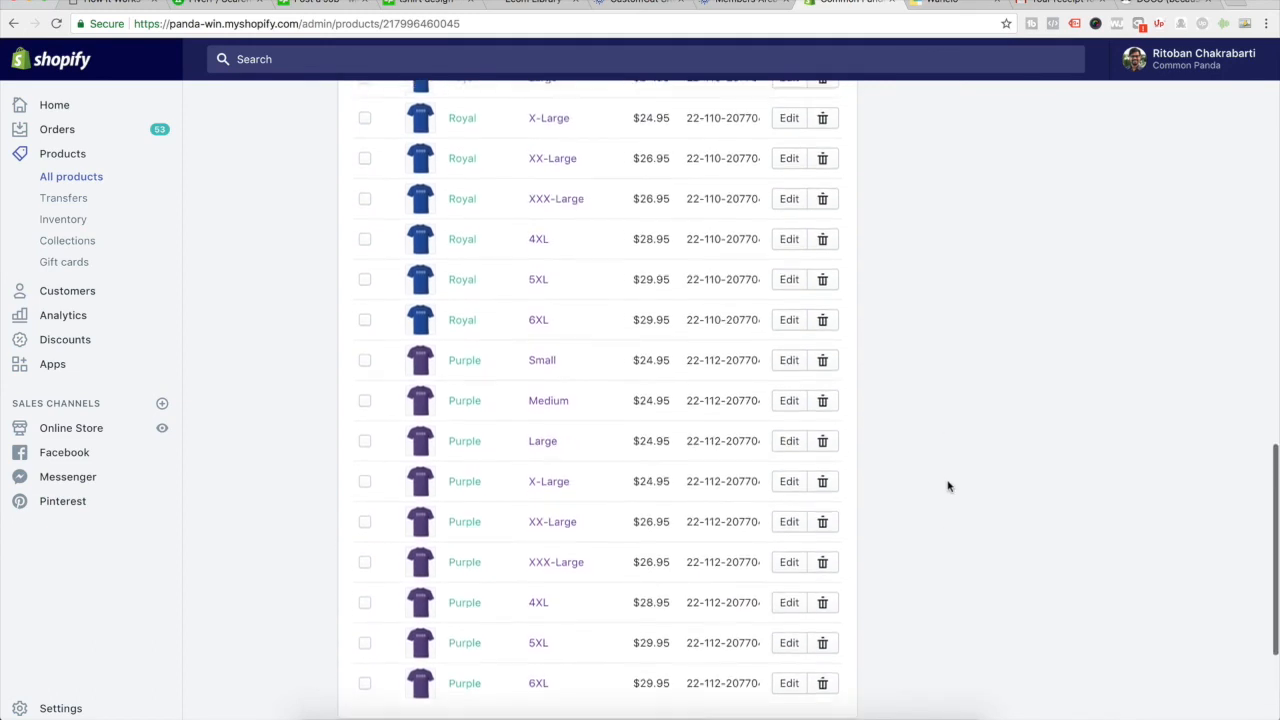
scroll(949, 487, up, 5)
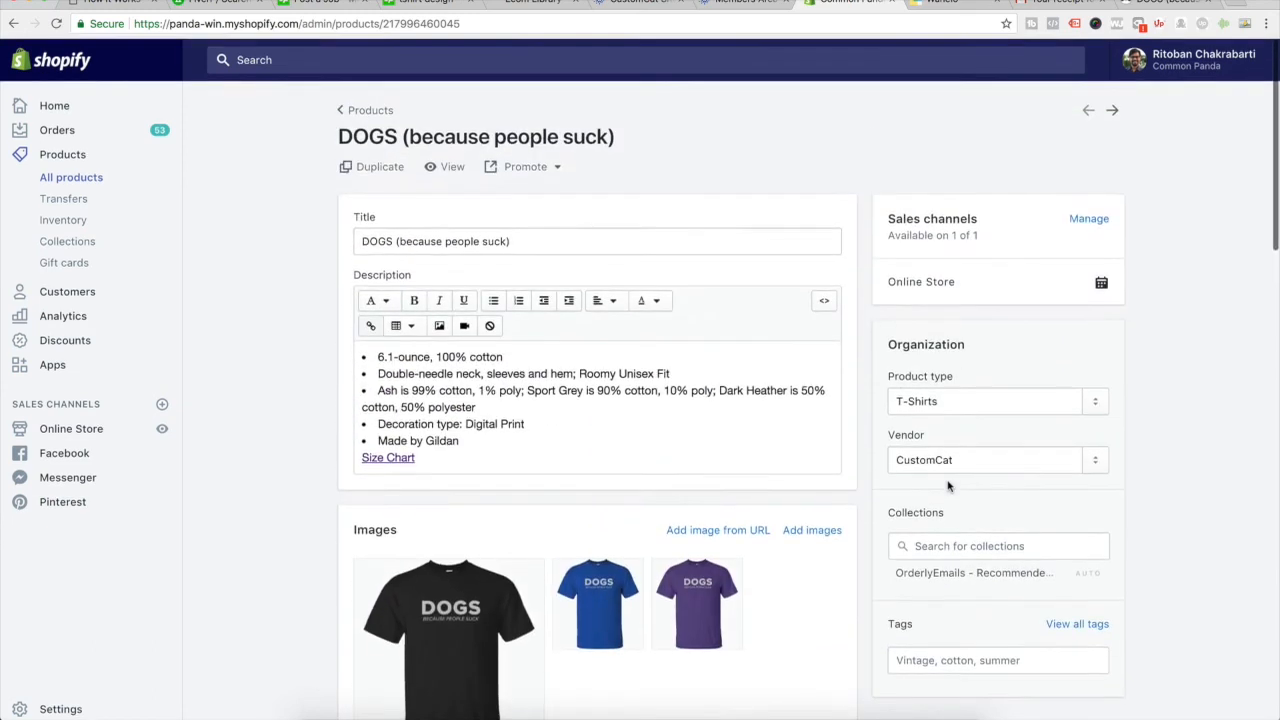